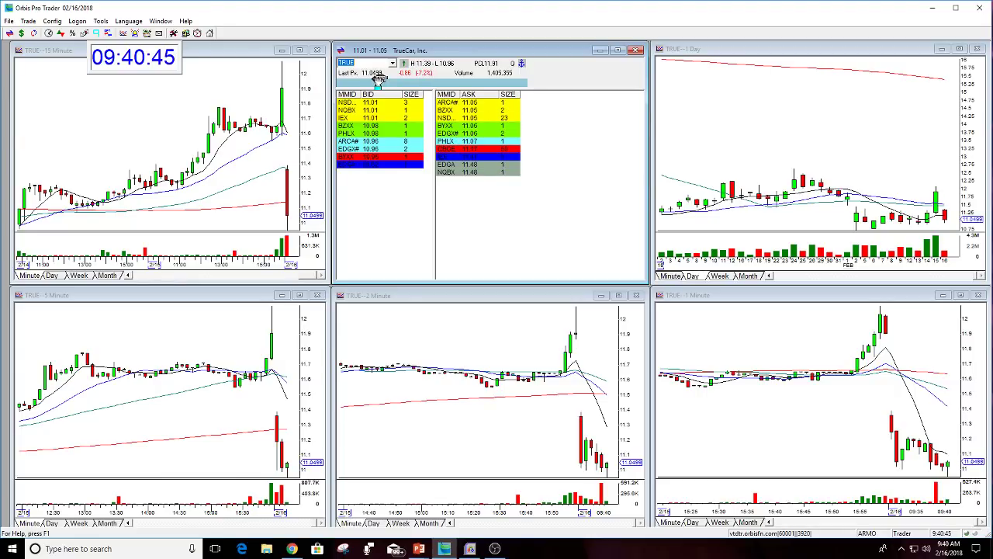
Examine TRUE's latest price action on the 1-minute and daily charts
{"action": "left_click", "coordinate": [905, 421]}
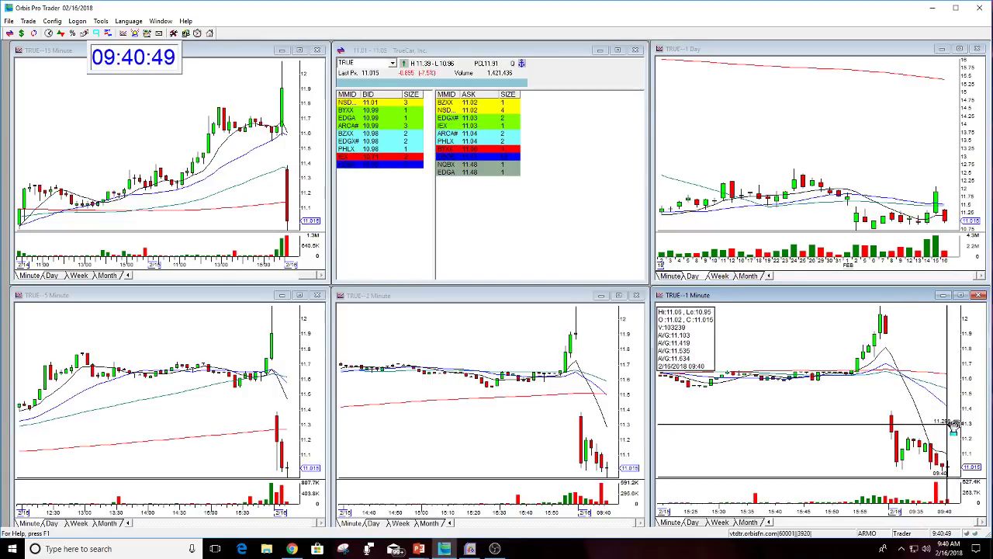
{"action": "left_click", "coordinate": [922, 190]}
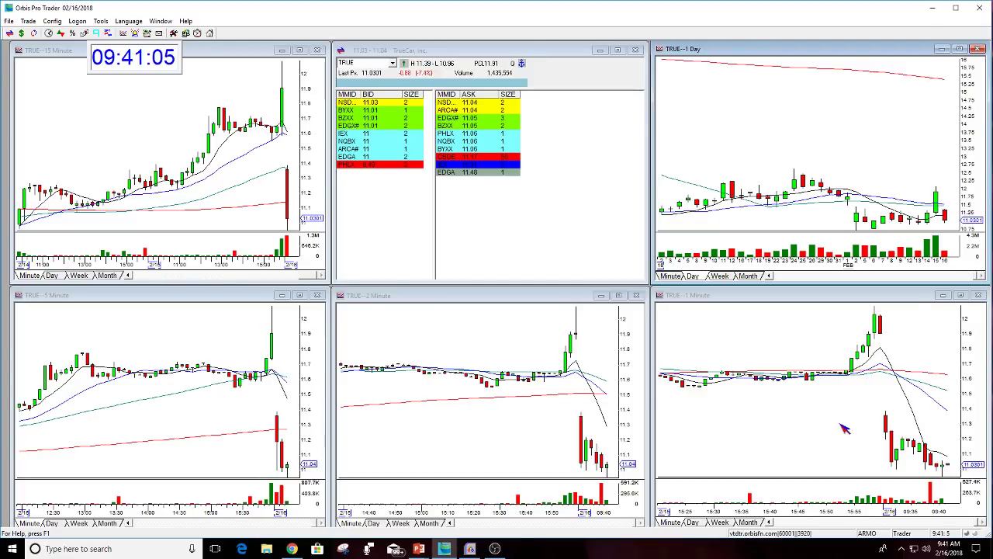
Check the broad market by loading QQQ followed by SPY into the quote window and linked charts
{"action": "left_click", "coordinate": [364, 70]}
{"action": "type", "text": "QQQ"}
{"action": "key", "text": "Return"}
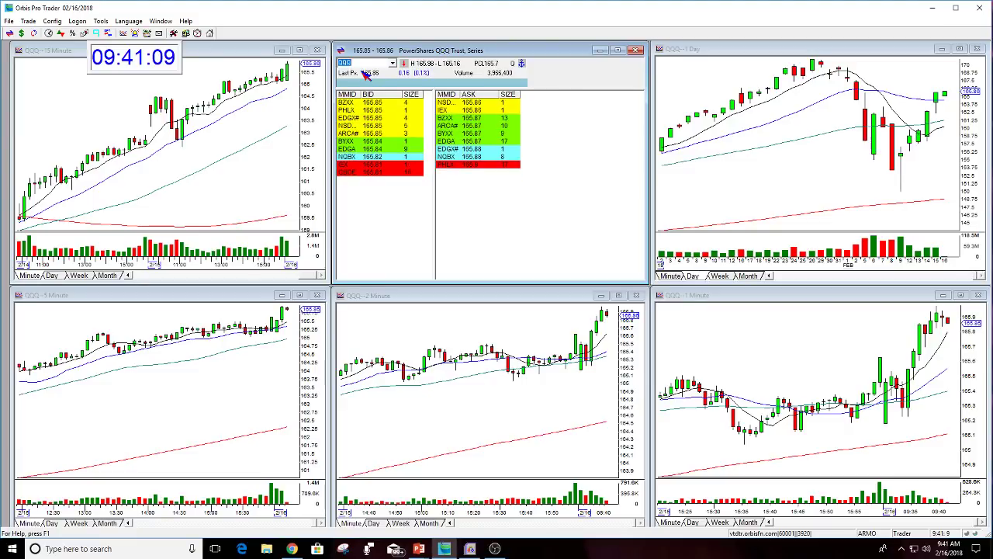
{"action": "type", "text": "SPY"}
{"action": "key", "text": "Return"}
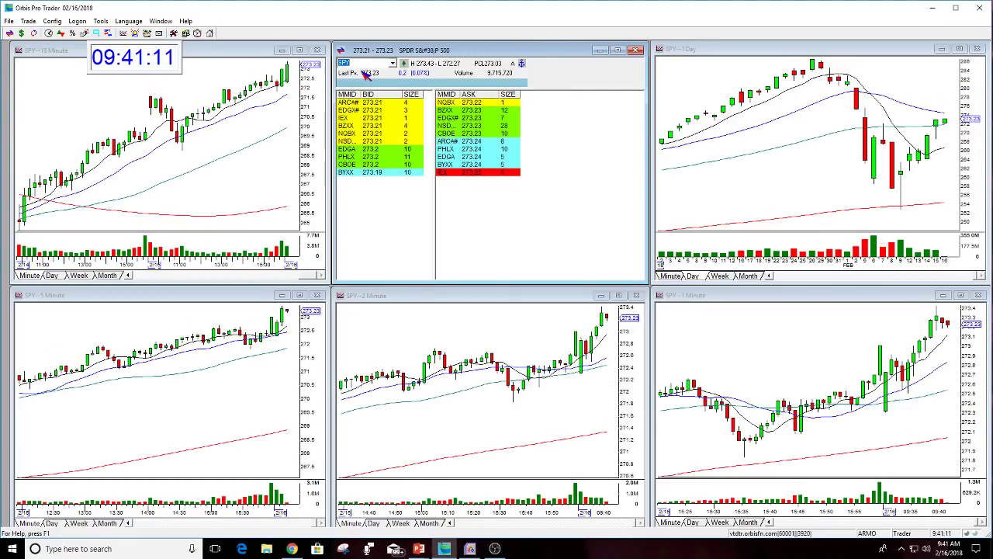
Bring up AMZN followed by NFLX in the quote window and linked charts
{"action": "type", "text": "AMZN"}
{"action": "key", "text": "Return"}
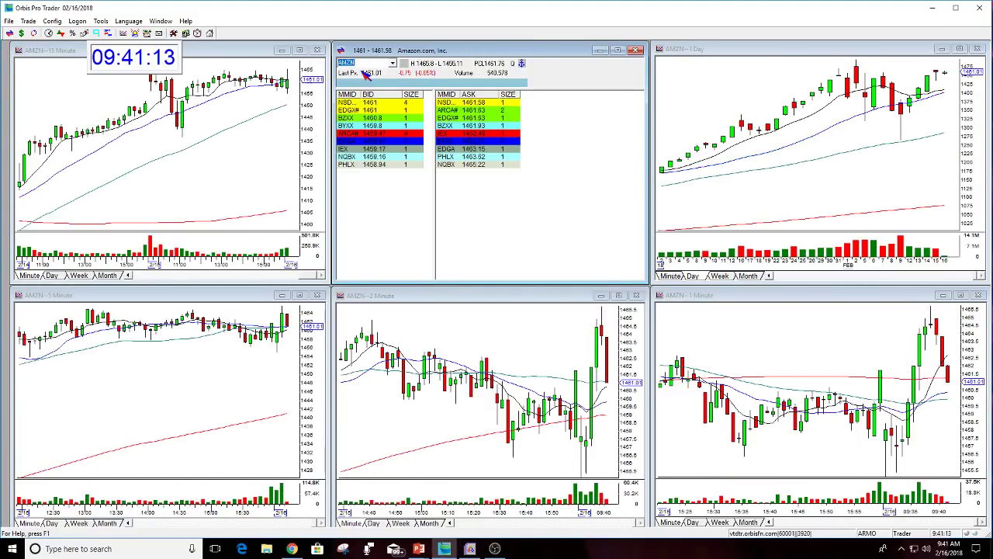
{"action": "type", "text": "NFLX"}
{"action": "key", "text": "Return"}
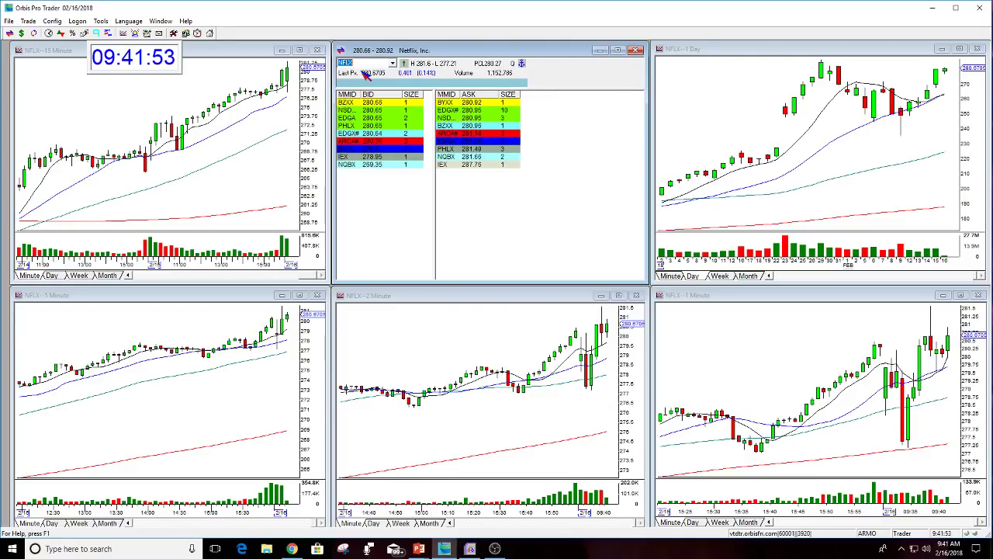
Switch the linked charts to TRUE and after that to VFC to review their opening moves
{"action": "key", "text": "Return"}
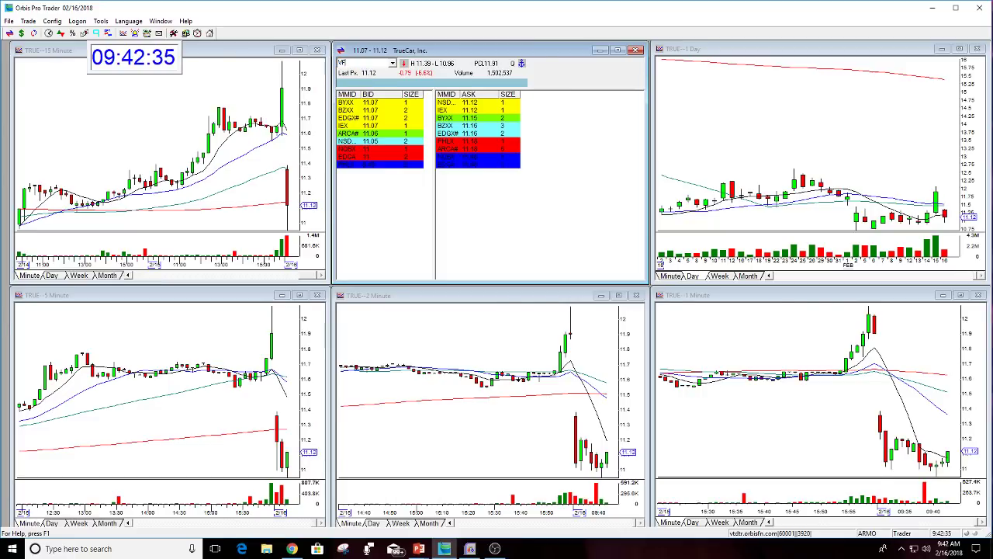
{"action": "type", "text": "C"}
{"action": "key", "text": "Return"}
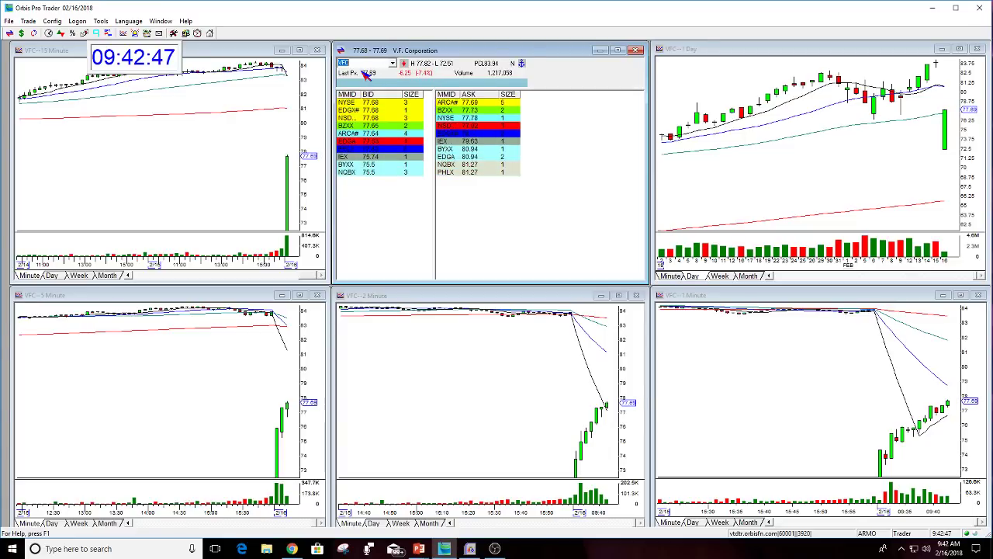
Review CGNX followed by KHC in the quote window and linked charts
{"action": "key", "text": "BackSpace"}
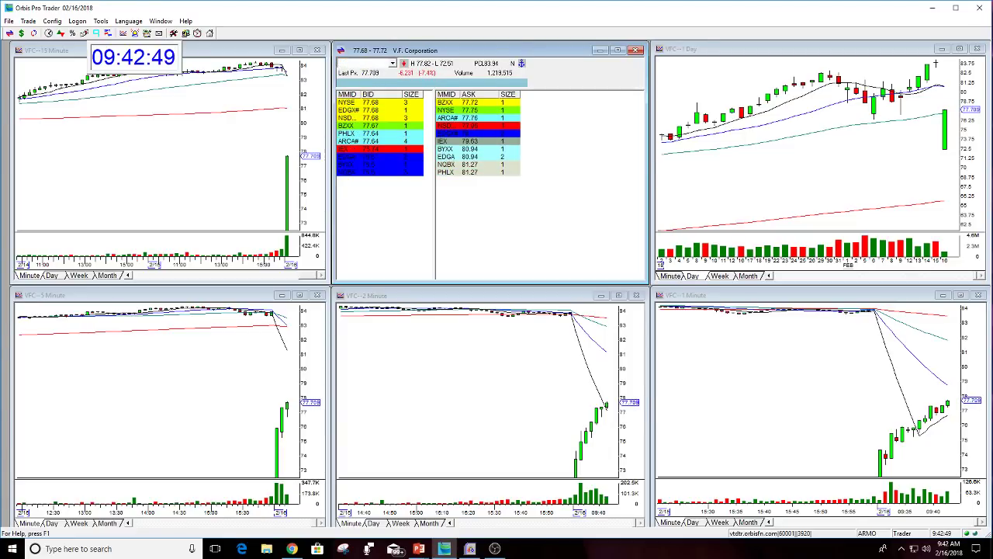
{"action": "type", "text": "CGNX"}
{"action": "key", "text": "Return"}
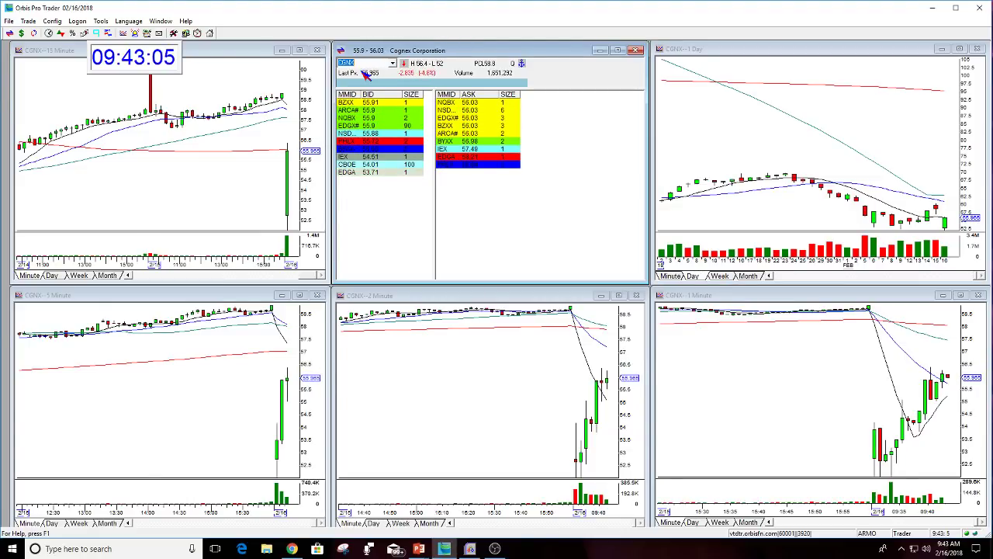
{"action": "type", "text": "KHC"}
{"action": "key", "text": "Return"}
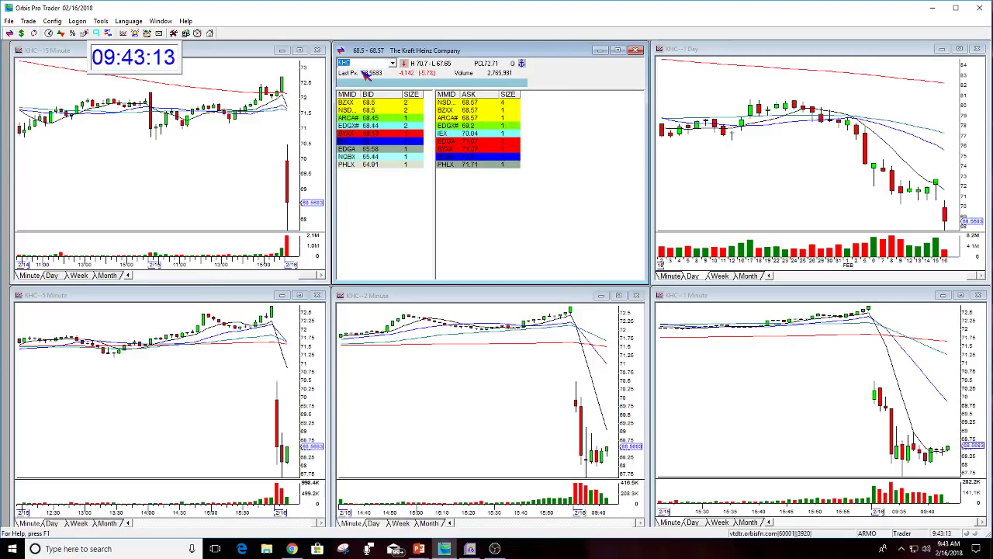
Return the linked charts to TRUE and examine its 1-minute chart
{"action": "type", "text": "TRUE"}
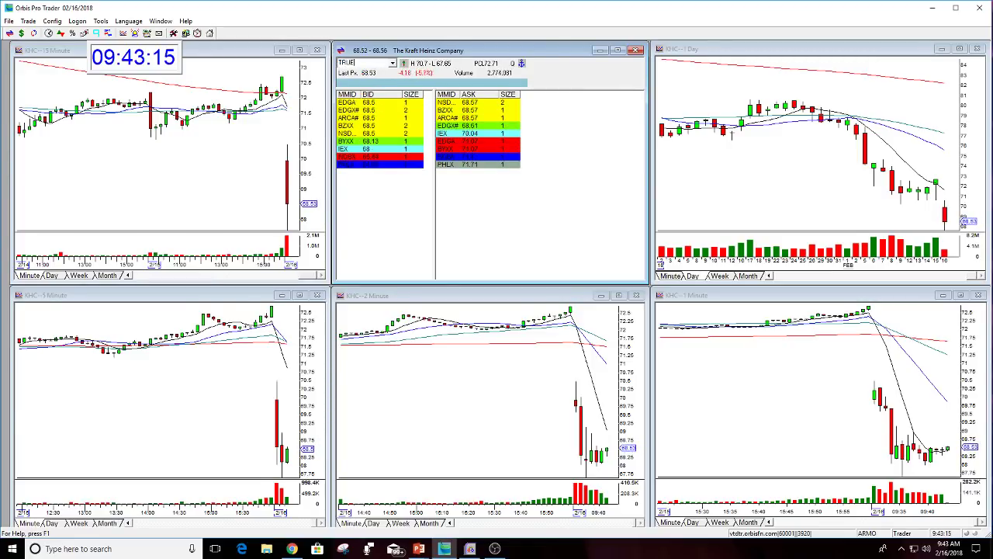
{"action": "key", "text": "Return"}
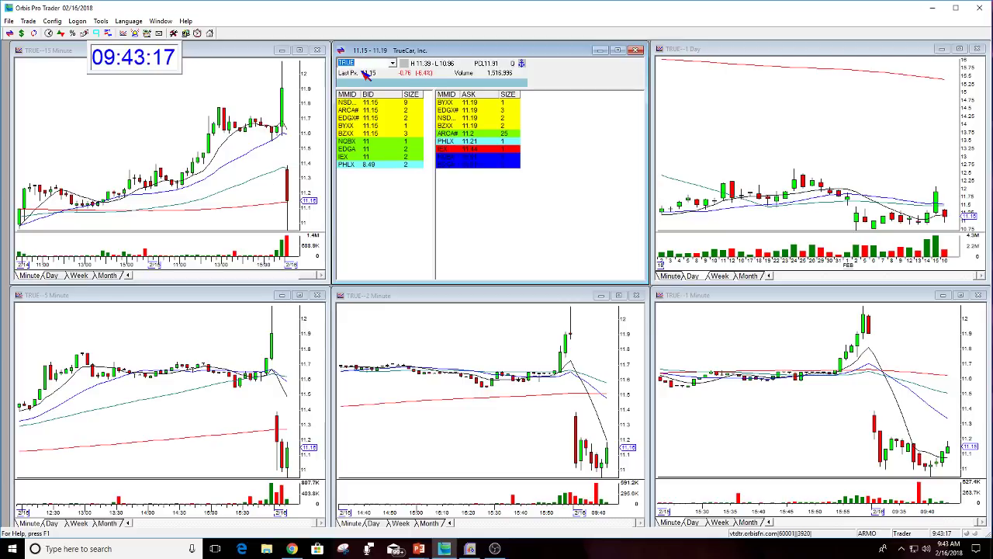
{"action": "left_click", "coordinate": [910, 434]}
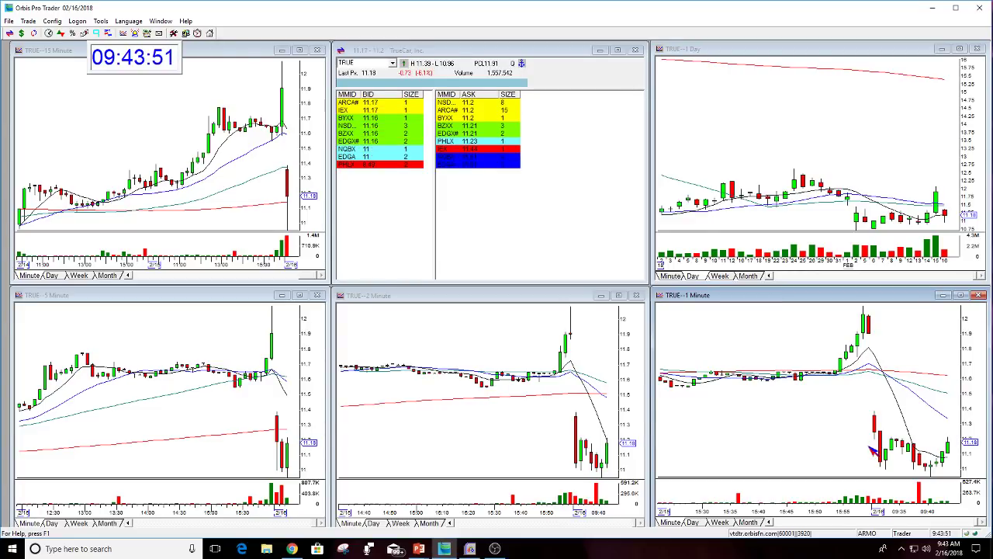
Check the index ETFs QQQ, SPY and DIA one after another in the linked charts
{"action": "left_click", "coordinate": [411, 87]}
{"action": "type", "text": "QQQ"}
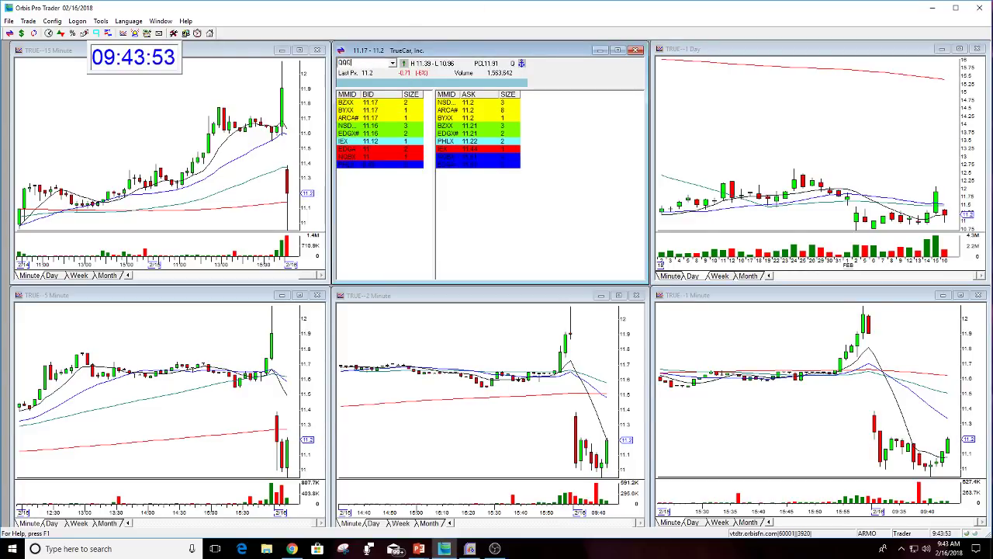
{"action": "key", "text": "Return"}
{"action": "type", "text": "SPY"}
{"action": "key", "text": "Return"}
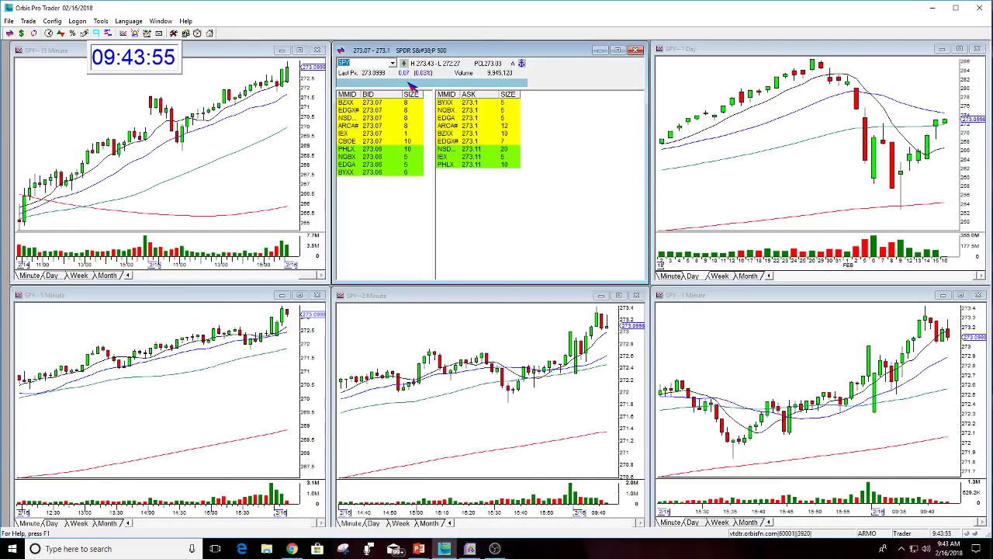
{"action": "type", "text": "DIA"}
{"action": "key", "text": "Return"}
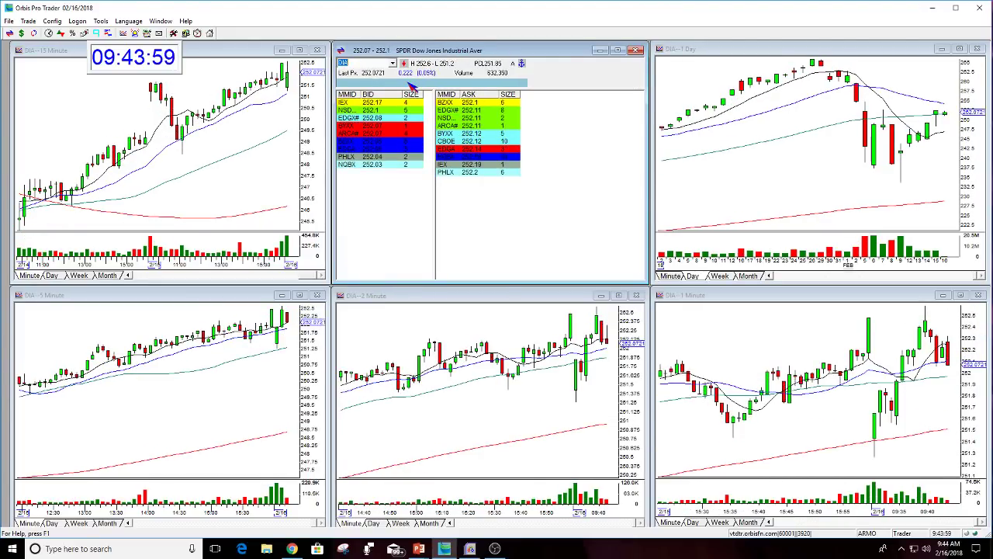
Reload TRUE and examine its post-open candles on the 1-minute chart and its latest candle on the daily chart
{"action": "type", "text": "TRUE"}
{"action": "key", "text": "Return"}
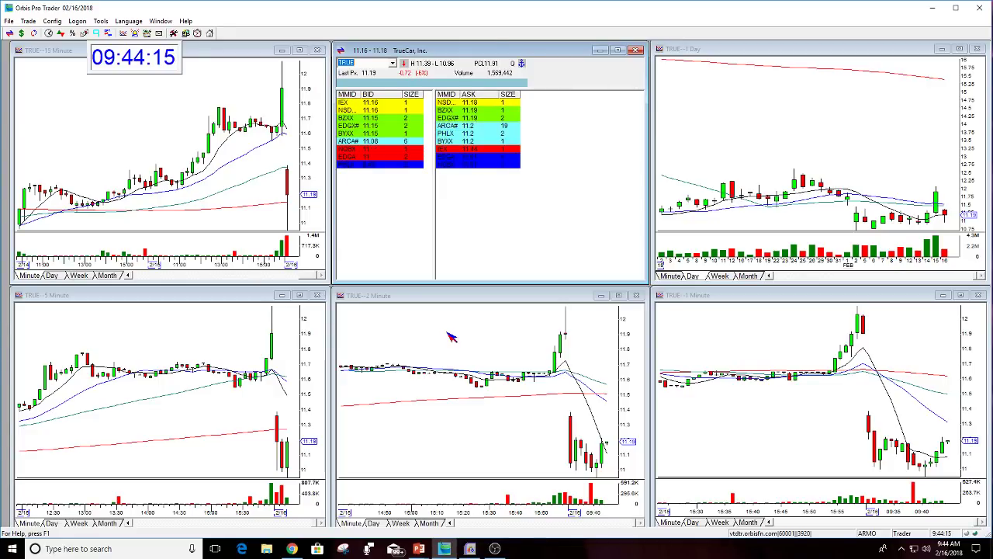
{"action": "left_click", "coordinate": [930, 454]}
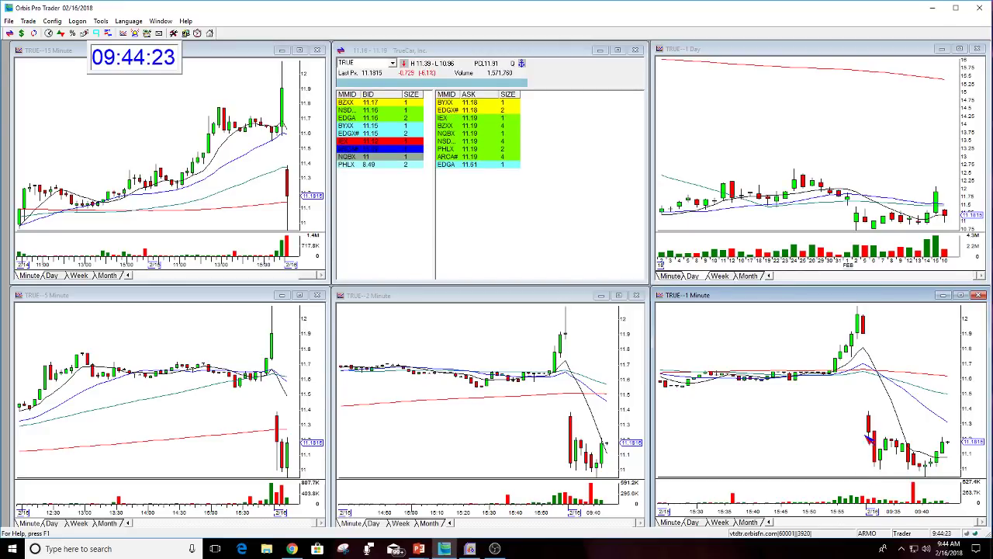
{"action": "mouse_move", "coordinate": [869, 440]}
{"action": "left_mouse_down"}
{"action": "mouse_move", "coordinate": [919, 449]}
{"action": "mouse_move", "coordinate": [903, 458]}
{"action": "mouse_move", "coordinate": [881, 426]}
{"action": "left_mouse_up"}
{"action": "left_click_drag", "start_coordinate": [942, 182], "coordinate": [939, 180]}
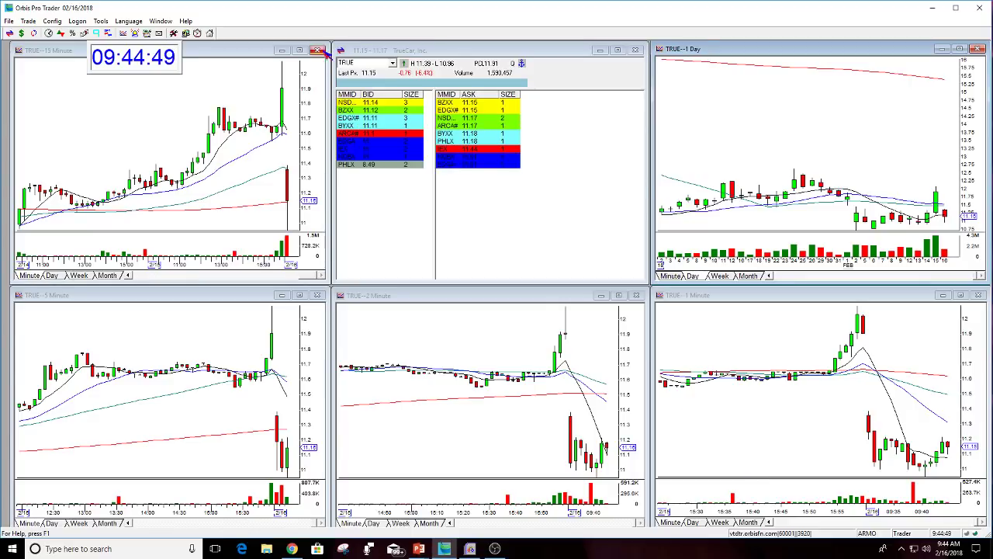
Load KHC into the quote window to review its charts
{"action": "left_click", "coordinate": [373, 79]}
{"action": "type", "text": "KHC"}
{"action": "key", "text": "Return"}
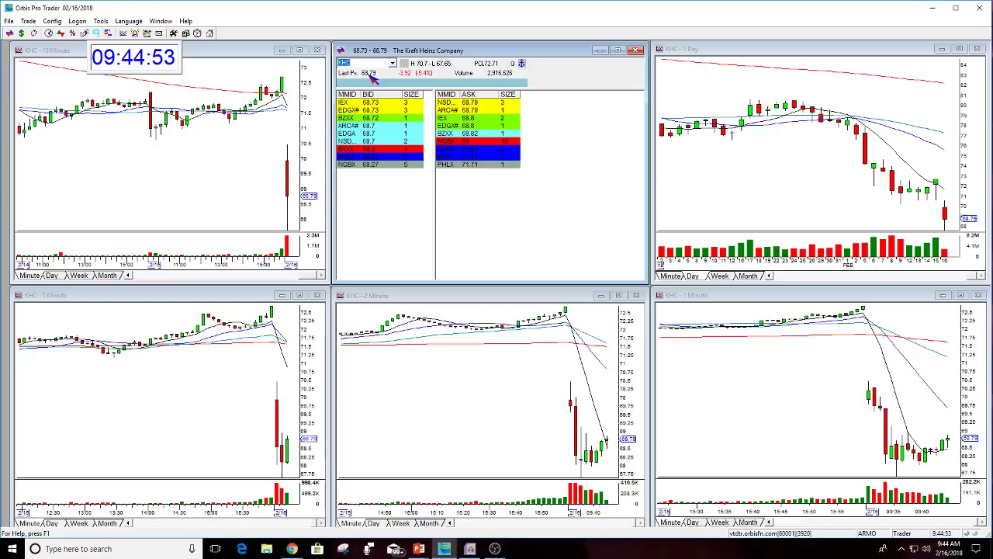
Recheck the market direction by loading SPY, QQQ and DIA in turn
{"action": "type", "text": "SPY"}
{"action": "key", "text": "Return"}
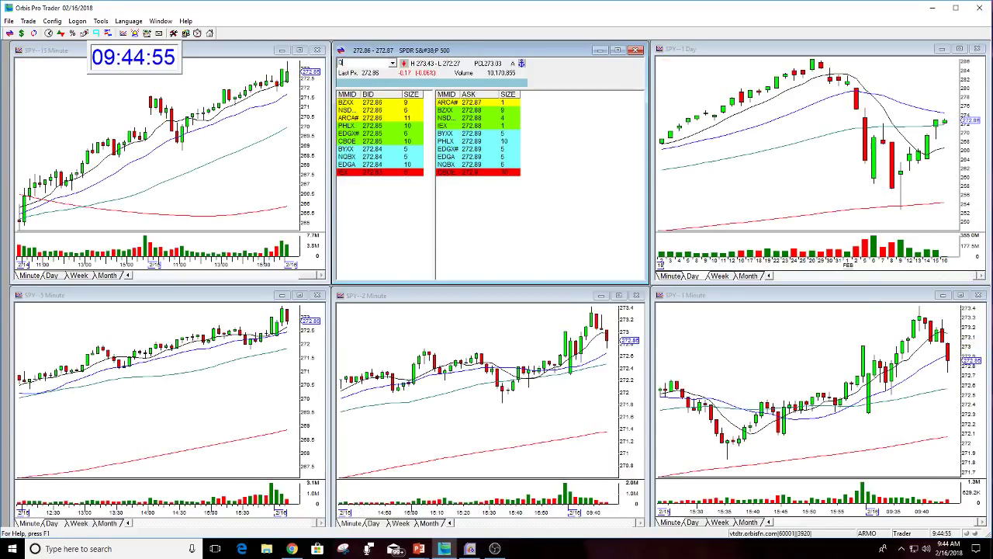
{"action": "type", "text": "QQQ"}
{"action": "key", "text": "Return"}
{"action": "type", "text": "DIA"}
{"action": "key", "text": "Return"}
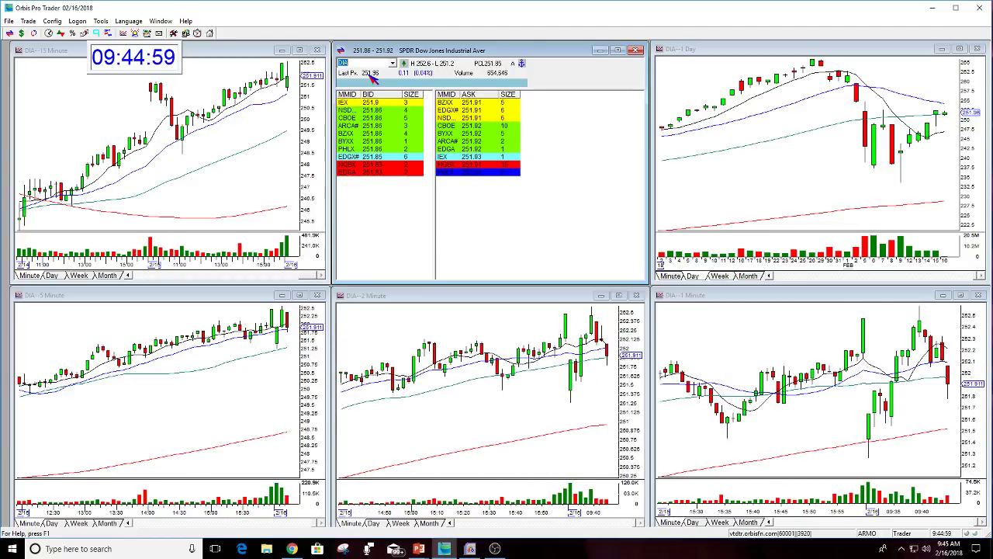
Cycle the quote window and linked charts through TRUE, NFLX and AMZN
{"action": "type", "text": "TRUE"}
{"action": "key", "text": "Return"}
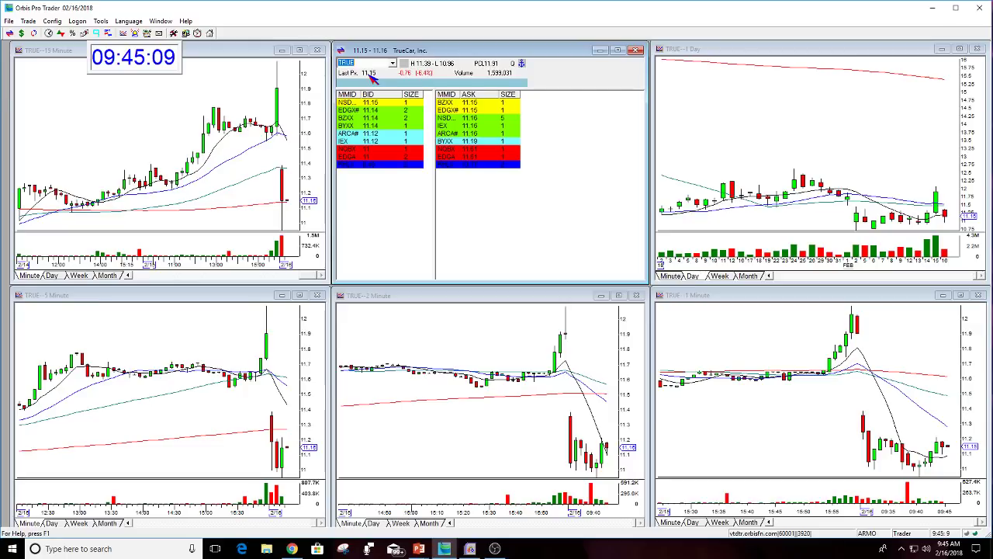
{"action": "type", "text": "NFLX"}
{"action": "key", "text": "Return"}
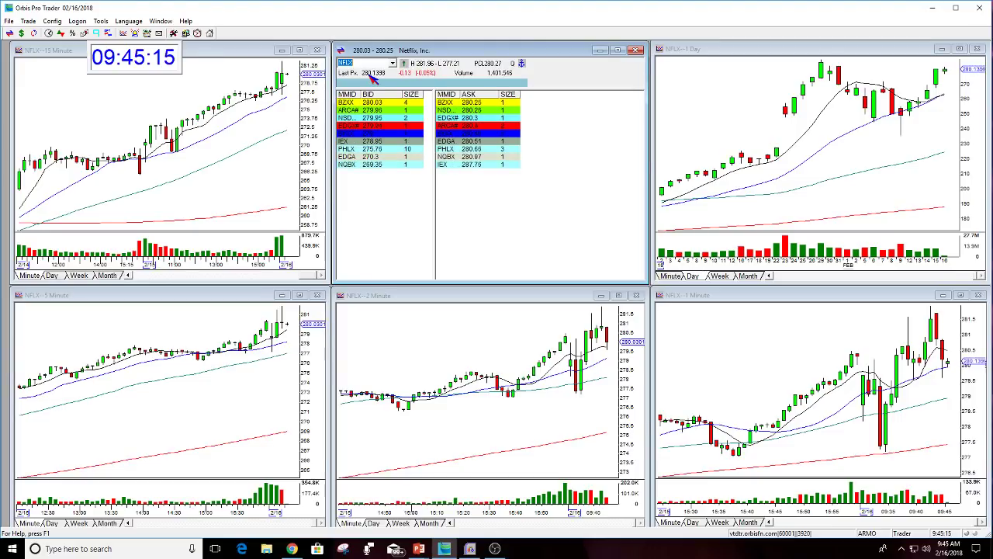
{"action": "type", "text": "AMZN"}
{"action": "key", "text": "Return"}
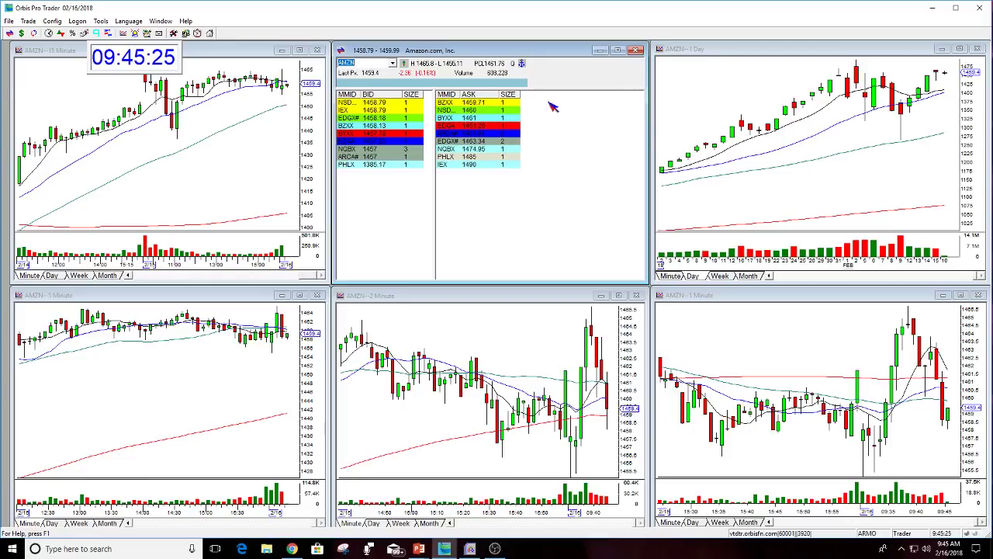
Compare NFLX with AMZN by alternating the linked charts between them, ending on NFLX
{"action": "type", "text": "NFLX"}
{"action": "key", "text": "Return"}
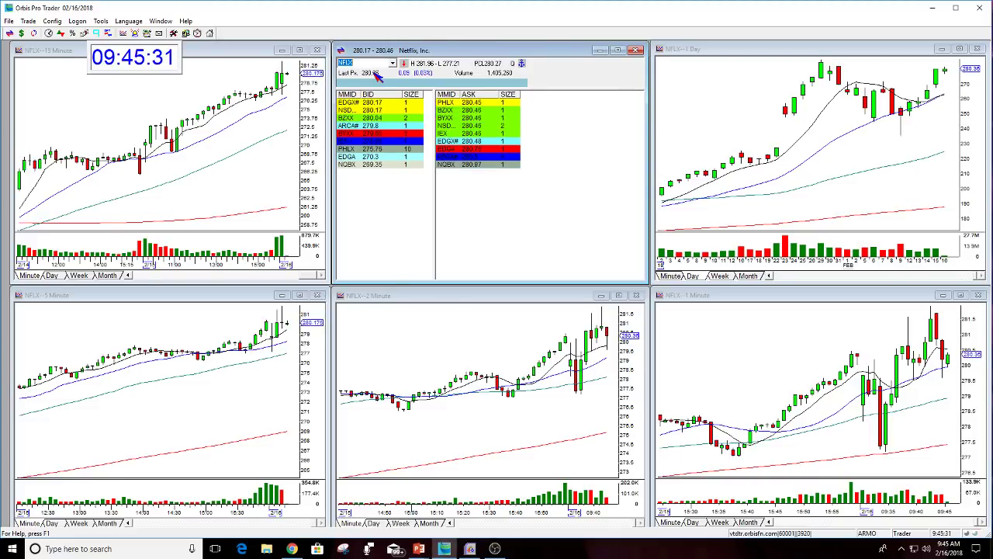
{"action": "type", "text": "AMZN"}
{"action": "key", "text": "Return"}
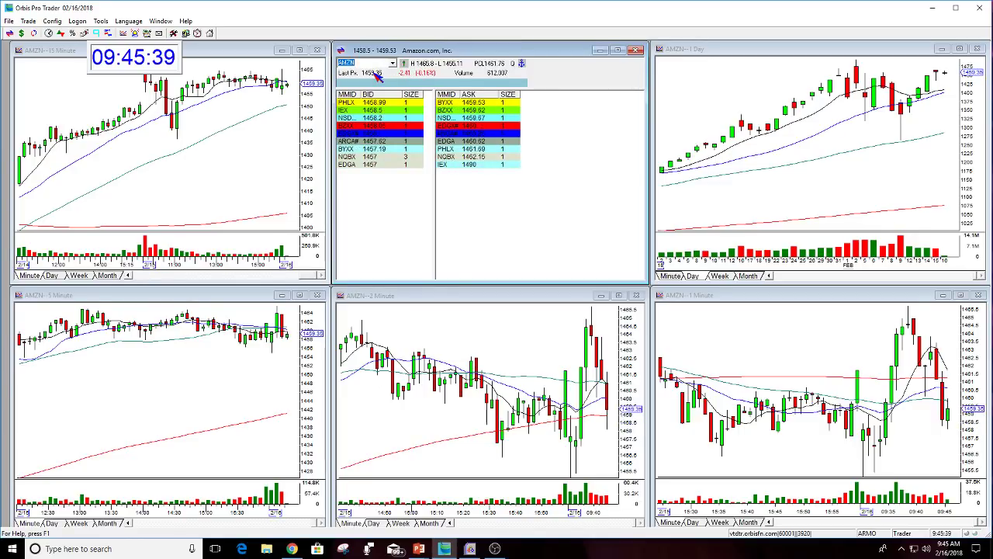
{"action": "type", "text": "NFLX"}
{"action": "key", "text": "Return"}
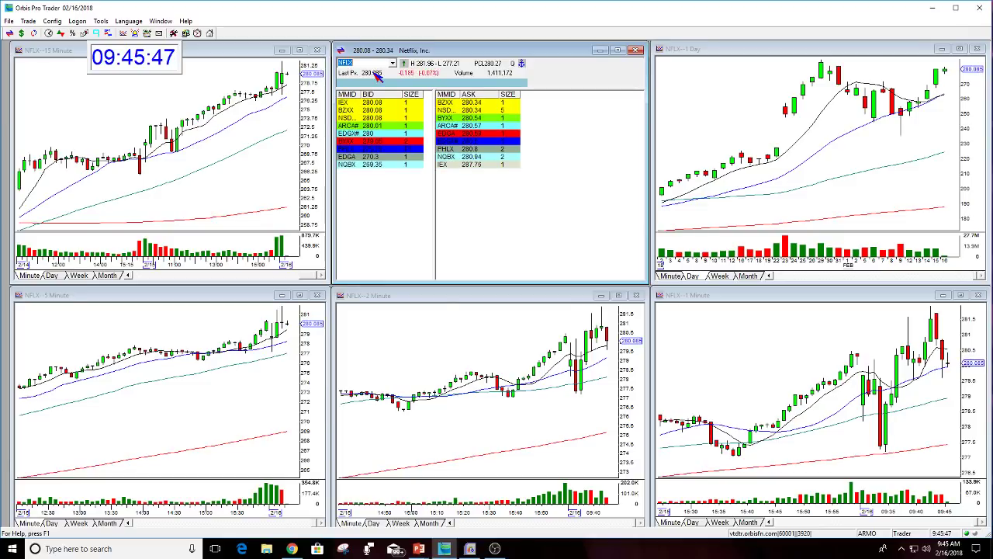
Bring TRUE back and examine its candles since the open on the 1-minute and 2-minute charts
{"action": "type", "text": "TRUE"}
{"action": "key", "text": "Return"}
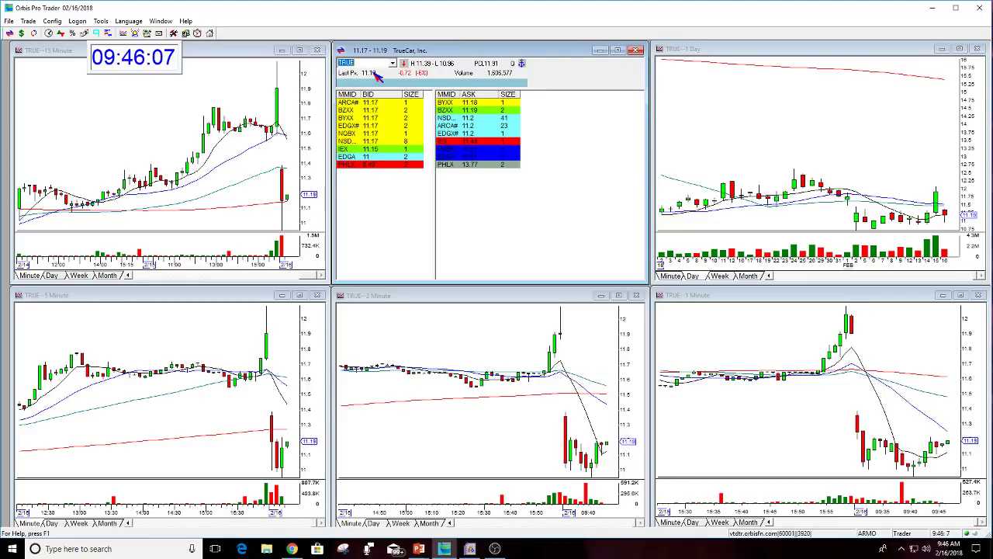
{"action": "left_click", "coordinate": [883, 423]}
{"action": "left_click_drag", "start_coordinate": [886, 423], "coordinate": [900, 442]}
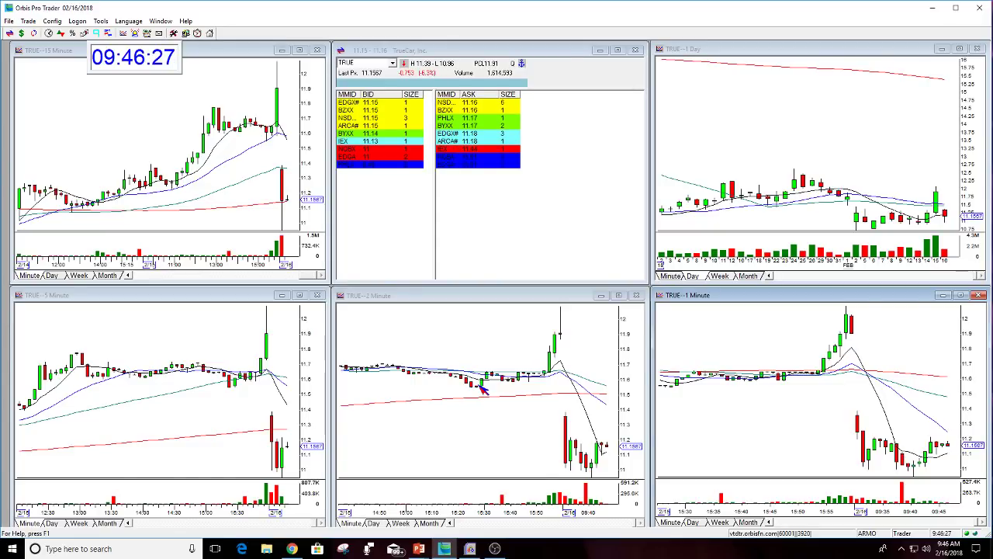
{"action": "left_click", "coordinate": [603, 428]}
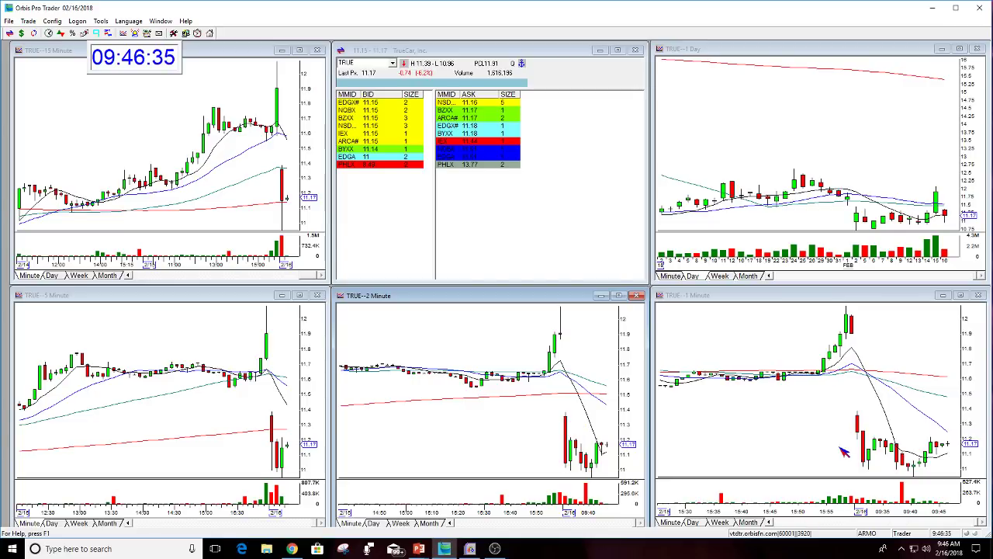
{"action": "left_click", "coordinate": [850, 415]}
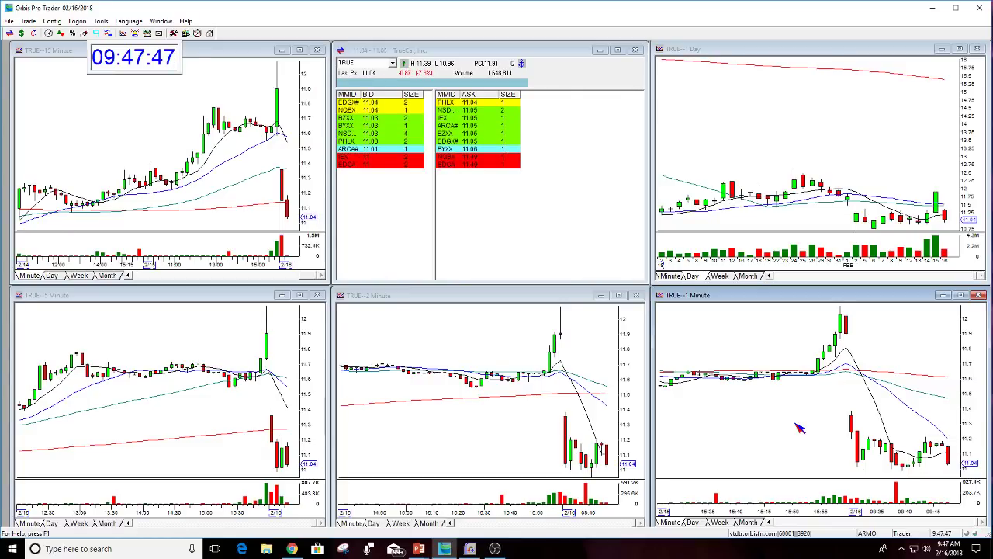
Recheck the index ETFs by loading QQQ, DIA and SPY in turn into the quote window and linked charts
{"action": "left_click", "coordinate": [384, 81]}
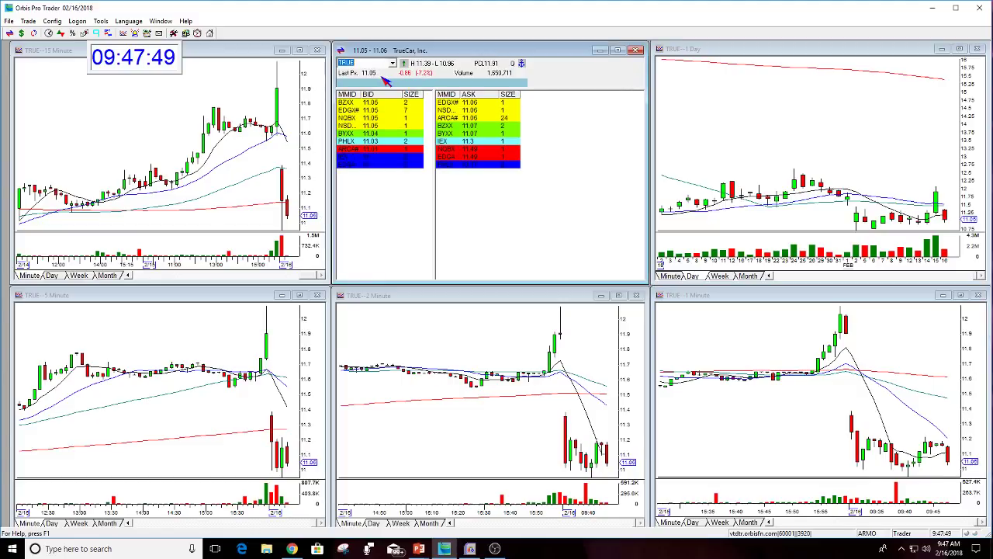
{"action": "type", "text": "QQQ"}
{"action": "key", "text": "Return"}
{"action": "type", "text": "DI"}
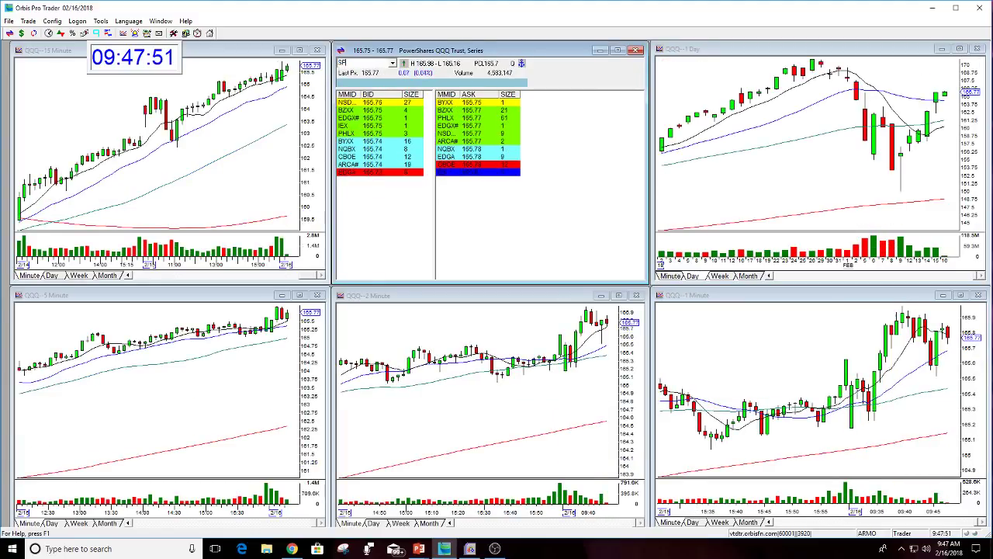
{"action": "type", "text": "A"}
{"action": "key", "text": "Return"}
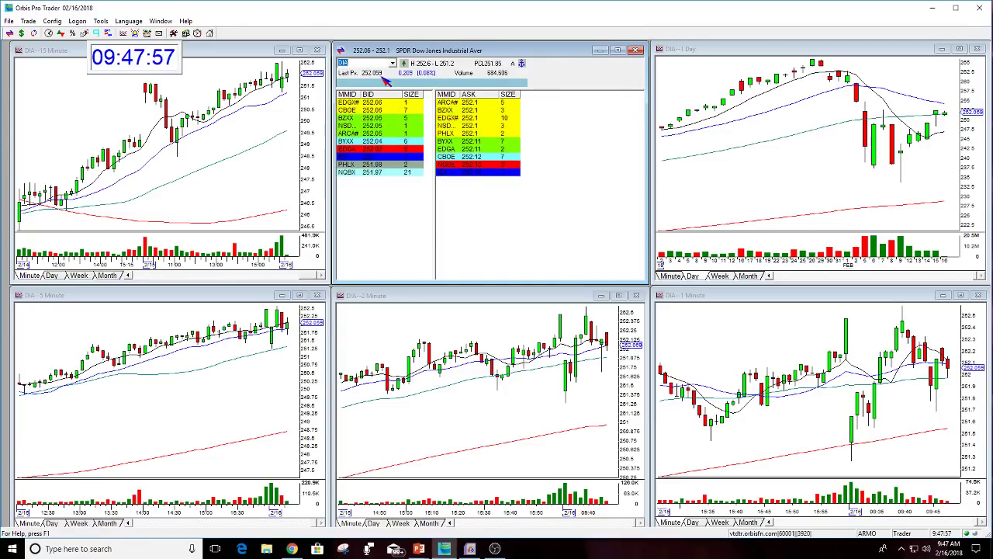
{"action": "type", "text": "SPY"}
{"action": "key", "text": "Return"}
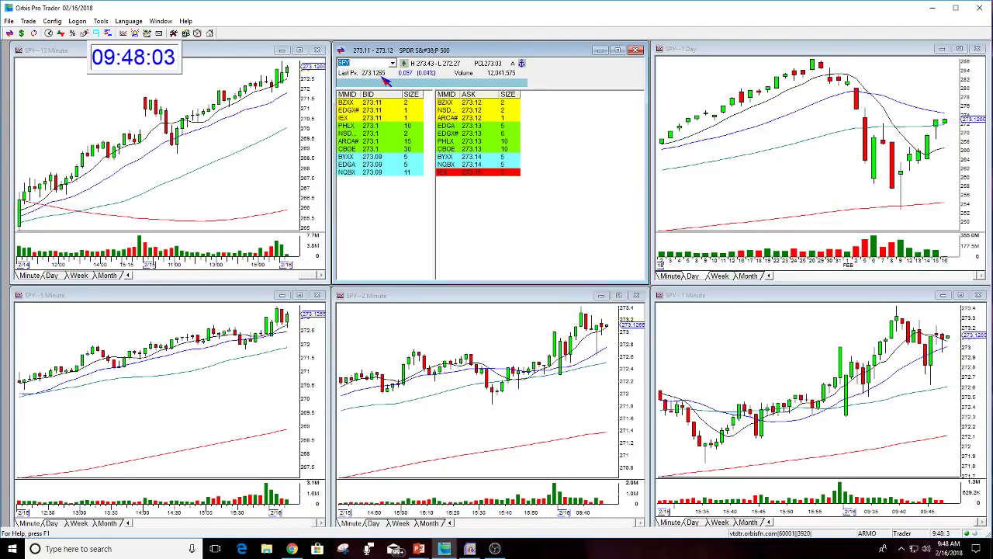
Load TRUE, check CMG across the linked charts, and return to TRUE
{"action": "type", "text": "TRUE"}
{"action": "key", "text": "Return"}
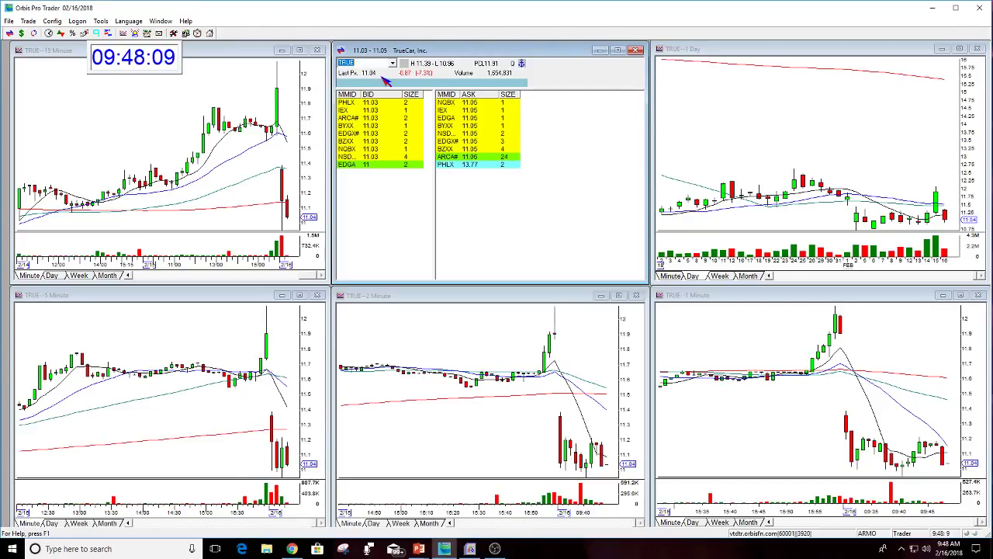
{"action": "type", "text": "CM"}
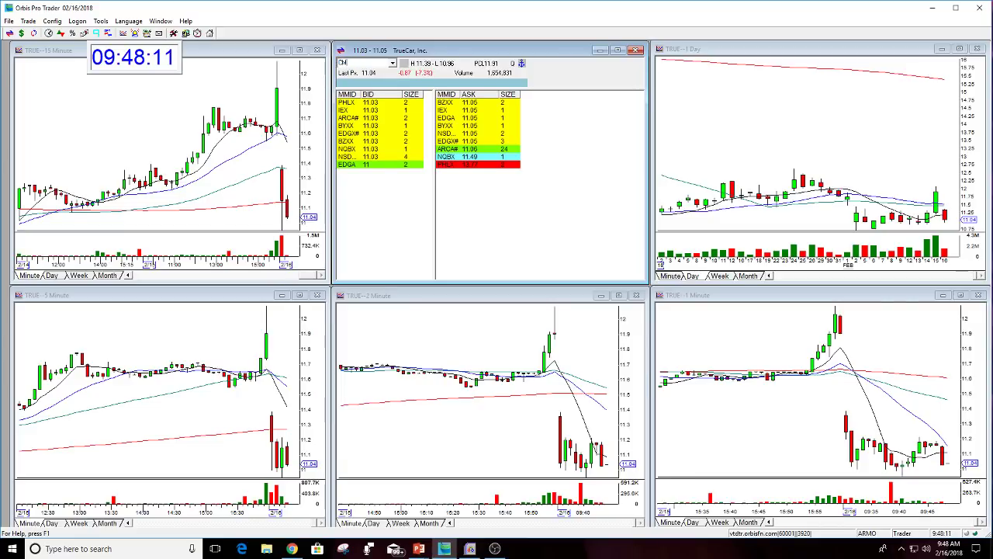
{"action": "type", "text": "G"}
{"action": "key", "text": "Return"}
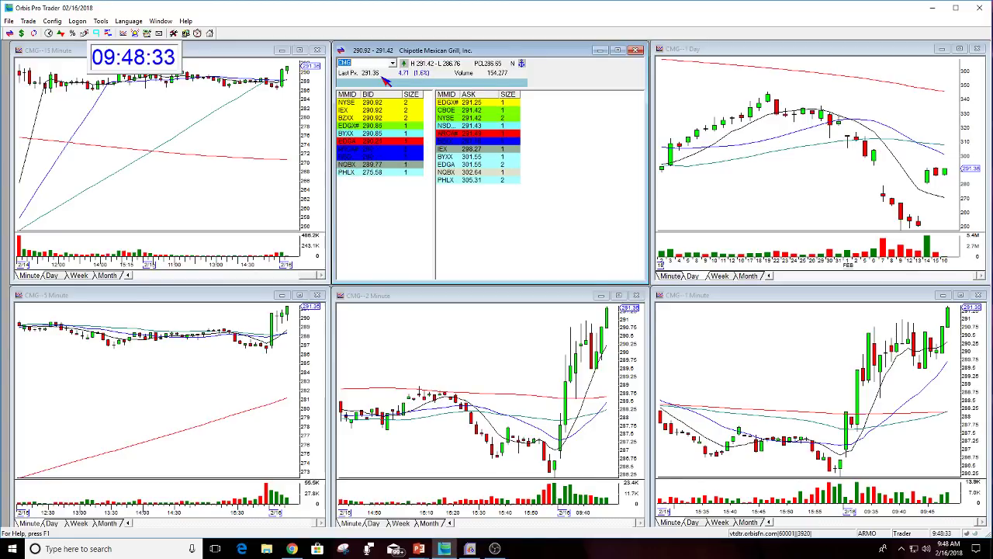
{"action": "type", "text": "TRUE"}
{"action": "key", "text": "Return"}
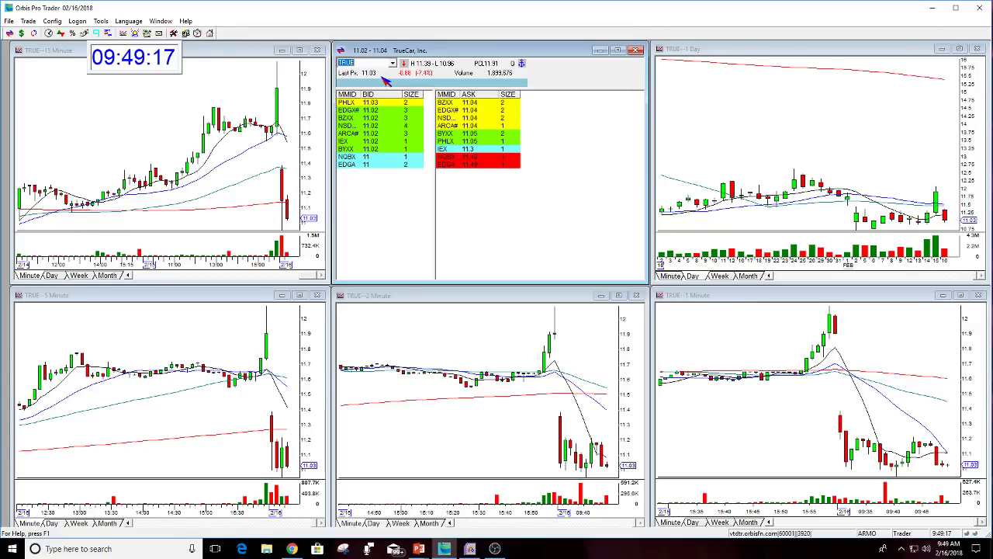
Compare the broad market again by loading SPY, QQQ, SPY once more and DIA into the linked charts
{"action": "type", "text": "SPY"}
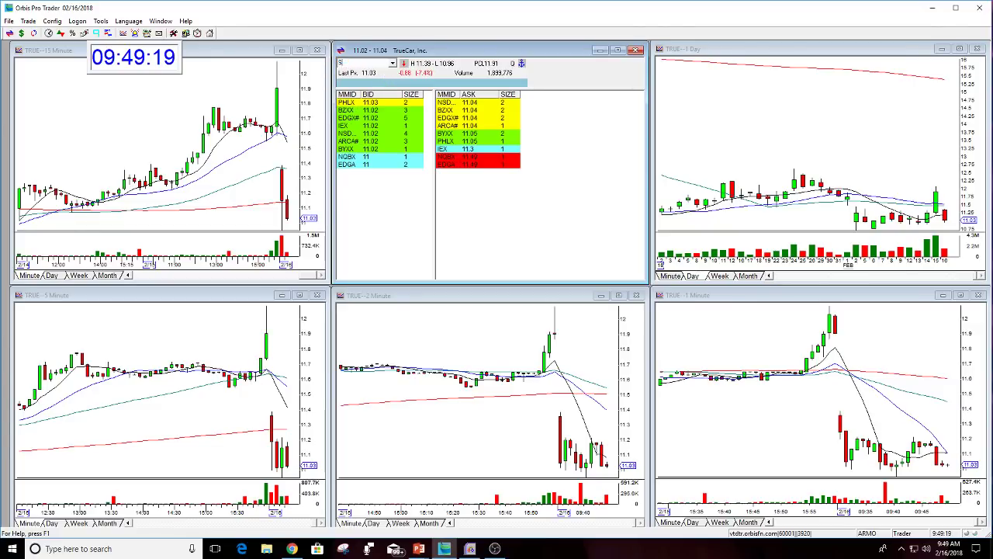
{"action": "key", "text": "Return"}
{"action": "type", "text": "QQQ"}
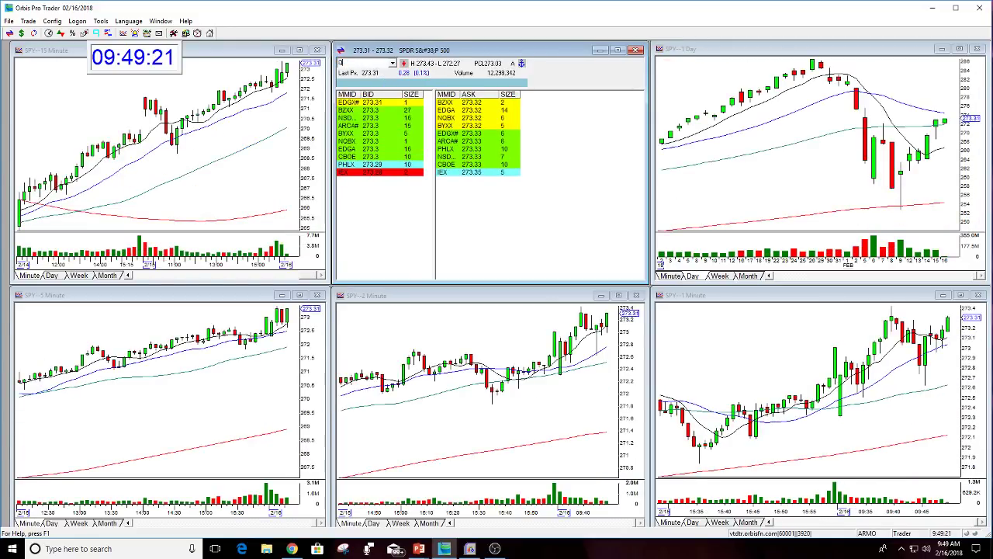
{"action": "key", "text": "Return"}
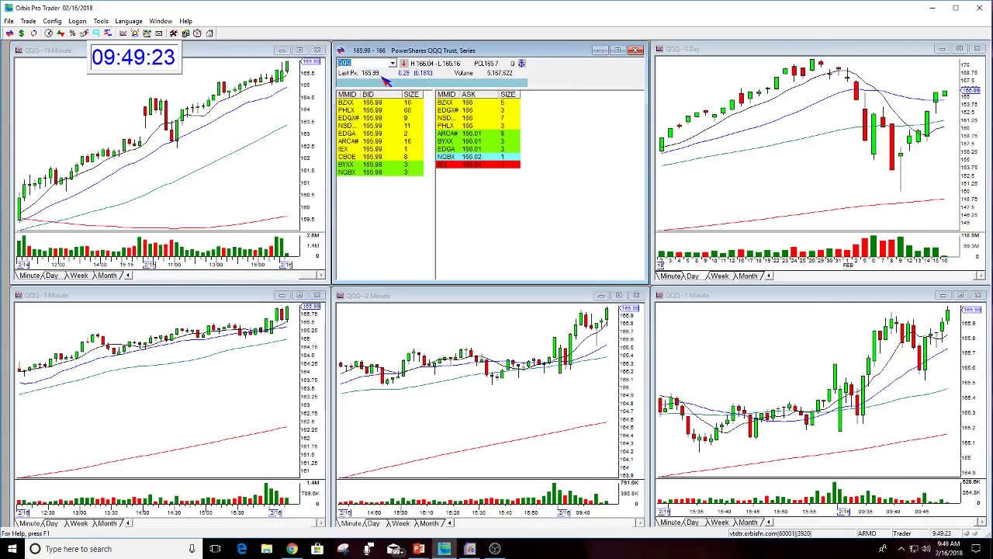
{"action": "type", "text": "SPY"}
{"action": "key", "text": "Return"}
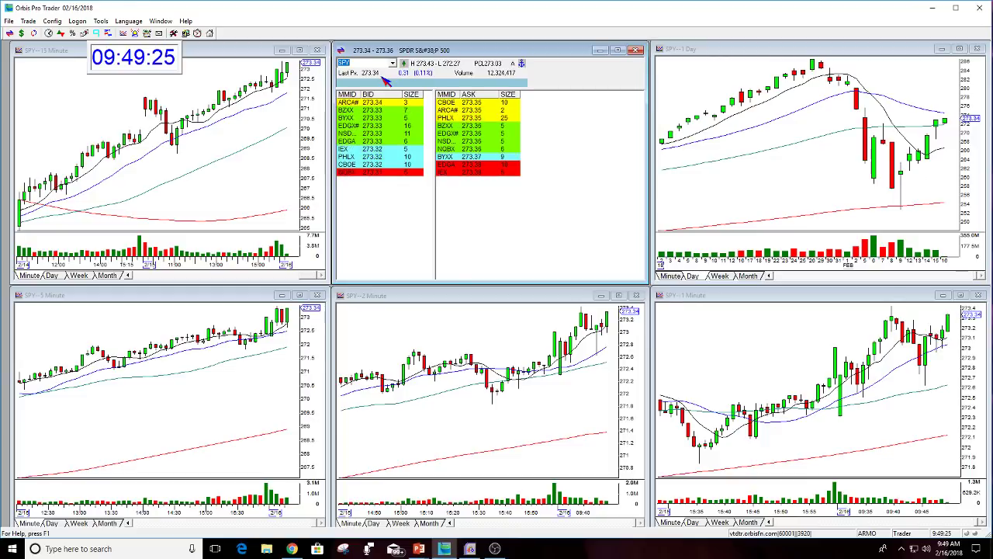
{"action": "type", "text": "DIA"}
{"action": "key", "text": "Return"}
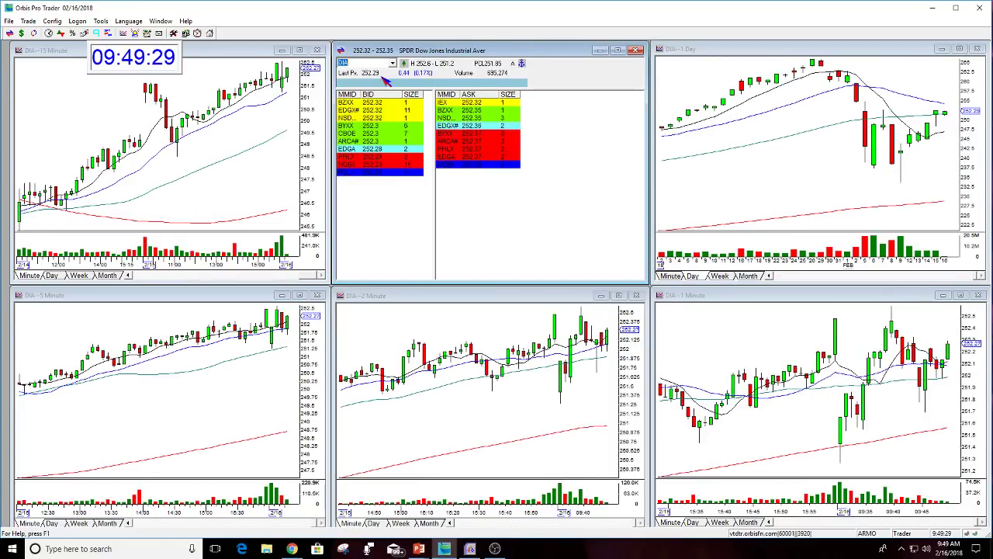
Reload TRUE and examine its price action against the moving averages on the 1-minute chart
{"action": "type", "text": "TRIE"}
{"action": "key", "text": "Return"}
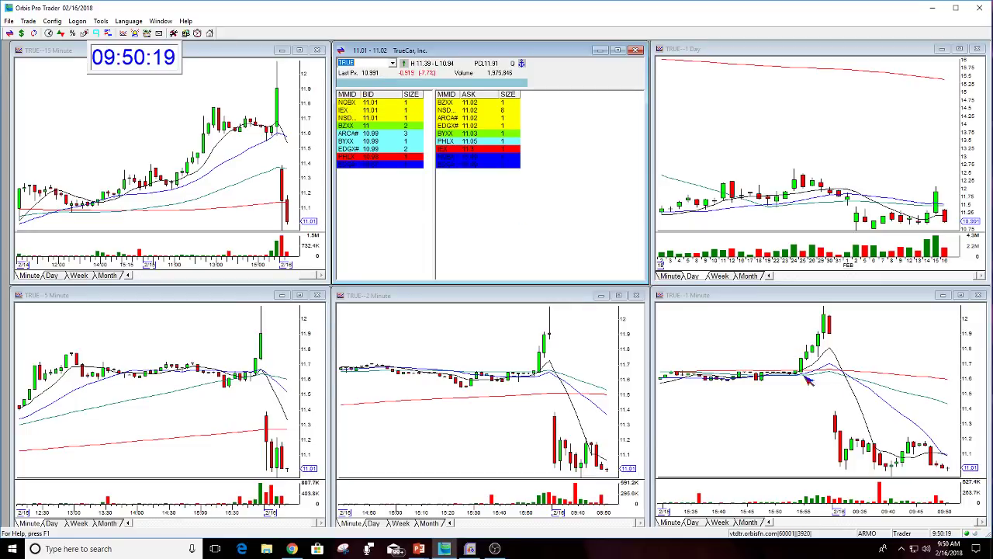
{"action": "left_click", "coordinate": [889, 411]}
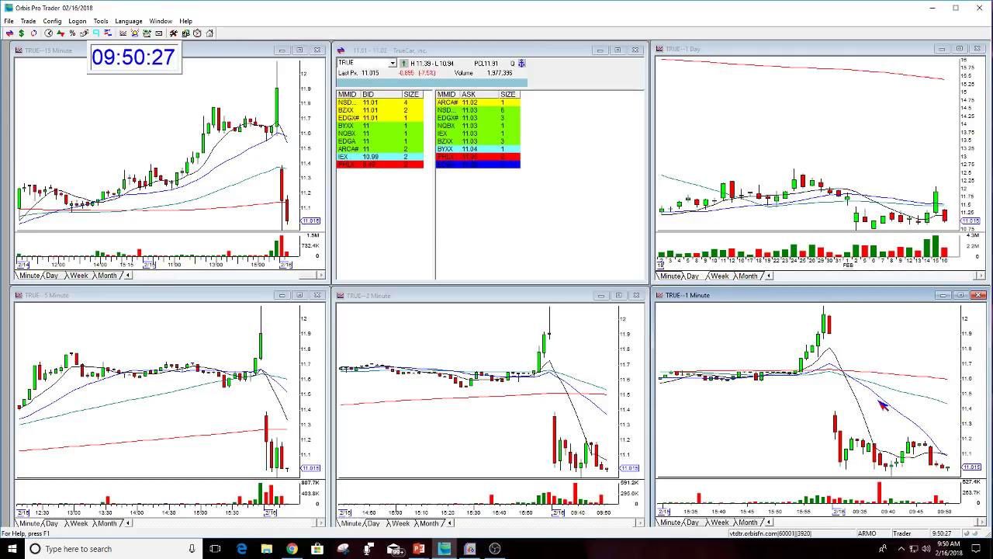
Switch TRUE's 15-minute chart to 30-minute candles and inspect the 09:30 candle of 2/14
{"action": "right_click", "coordinate": [198, 160]}
{"action": "left_click", "coordinate": [211, 165]}
{"action": "left_click", "coordinate": [481, 285]}
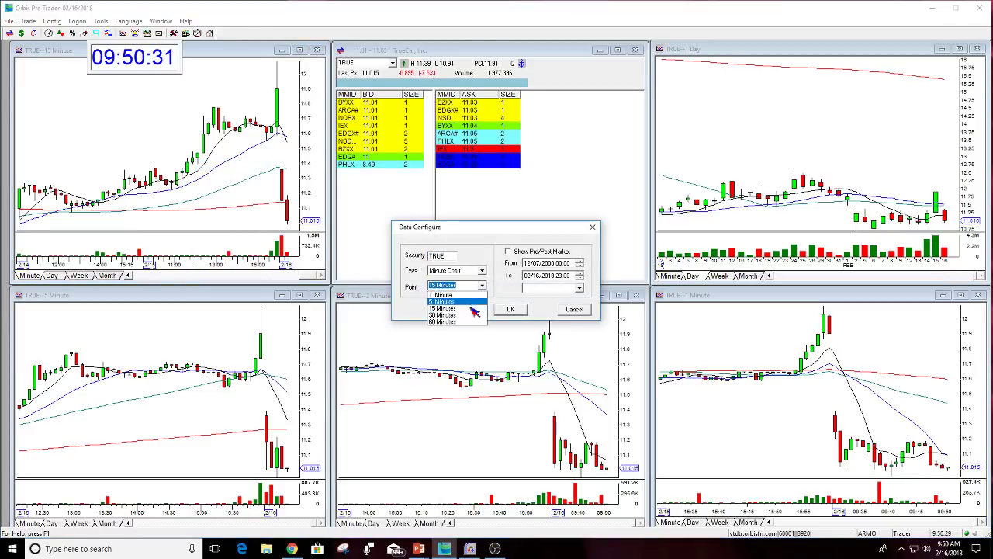
{"action": "left_click", "coordinate": [444, 314]}
{"action": "left_click", "coordinate": [512, 309]}
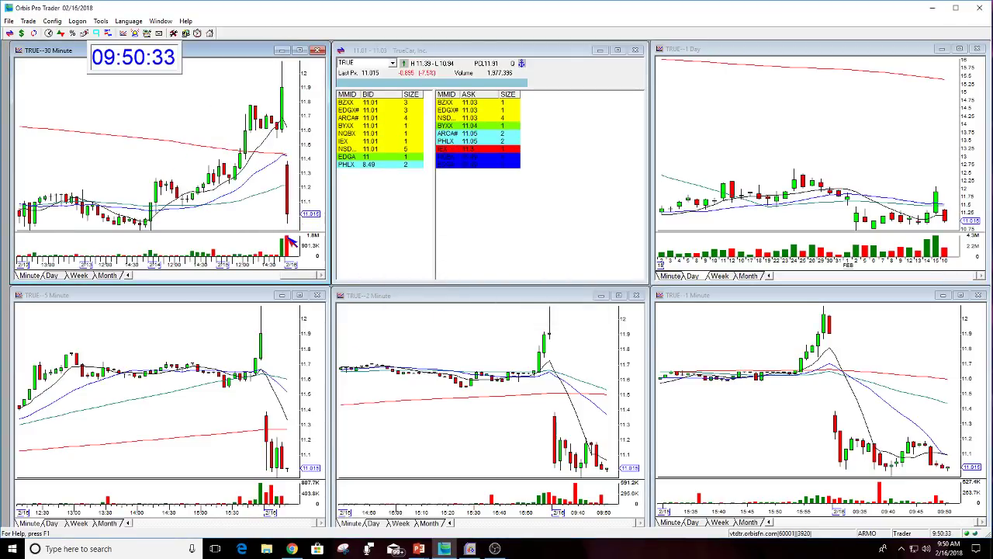
{"action": "left_click", "coordinate": [153, 204]}
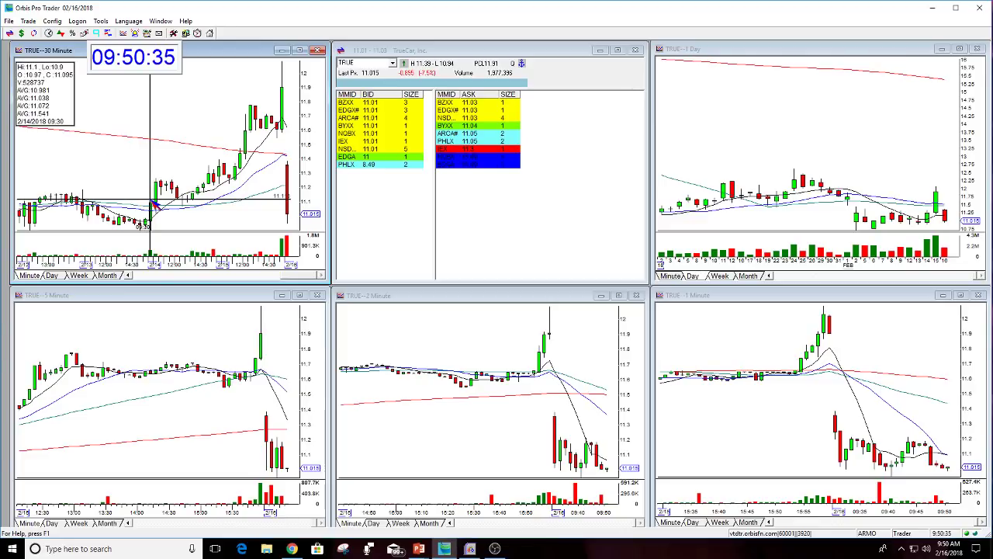
Change TRUE's 30-minute chart to 60-minute candles to view the wider trend
{"action": "right_click", "coordinate": [210, 182]}
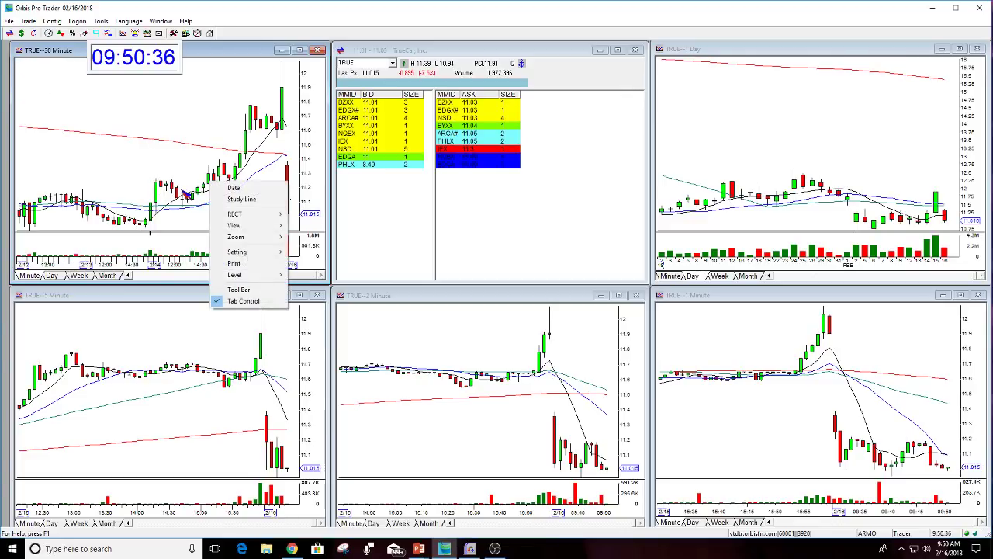
{"action": "left_click", "coordinate": [233, 187]}
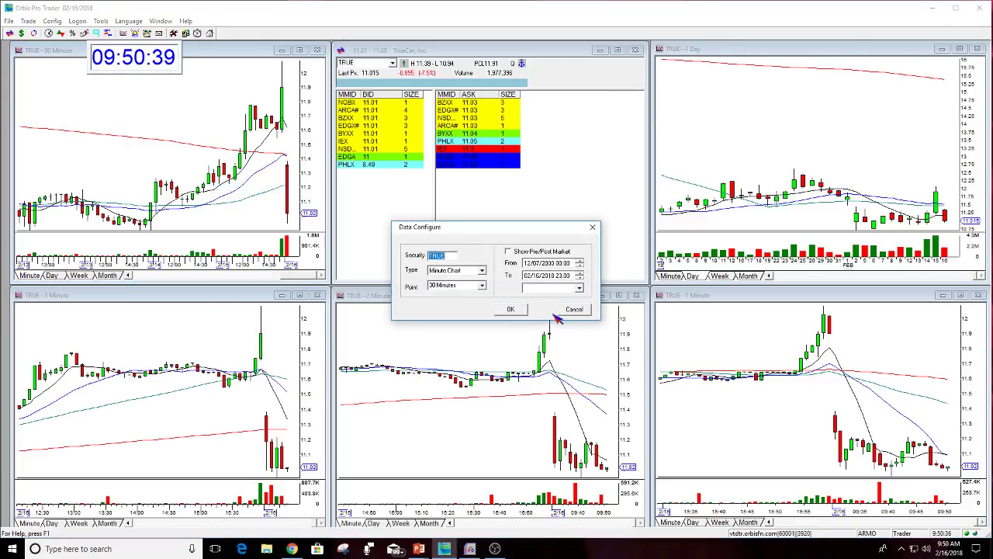
{"action": "left_click", "coordinate": [481, 285]}
{"action": "left_click", "coordinate": [453, 322]}
{"action": "left_click", "coordinate": [506, 310]}
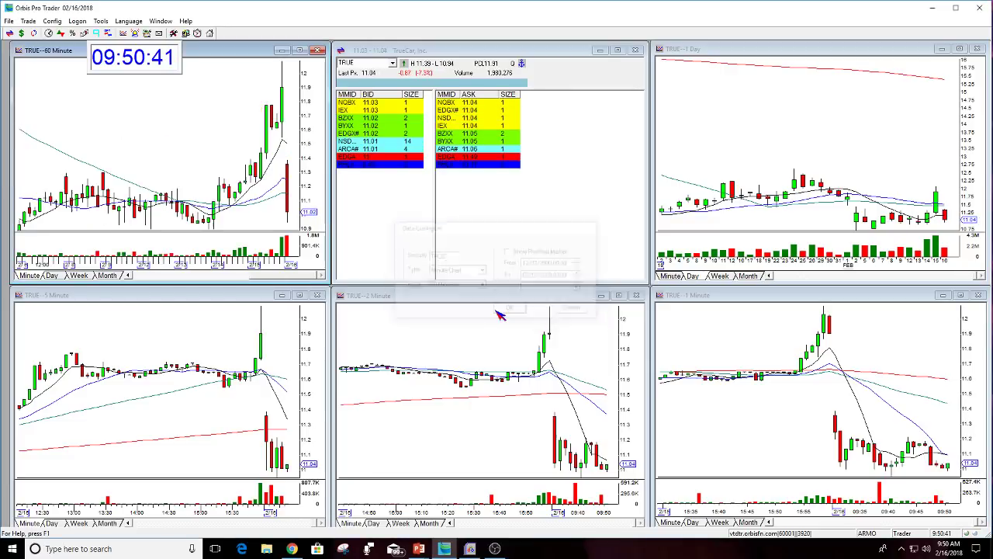
Set TRUE's 60-minute chart back to 15-minute candles
{"action": "right_click", "coordinate": [240, 198]}
{"action": "left_click", "coordinate": [247, 202]}
{"action": "left_click", "coordinate": [481, 286]}
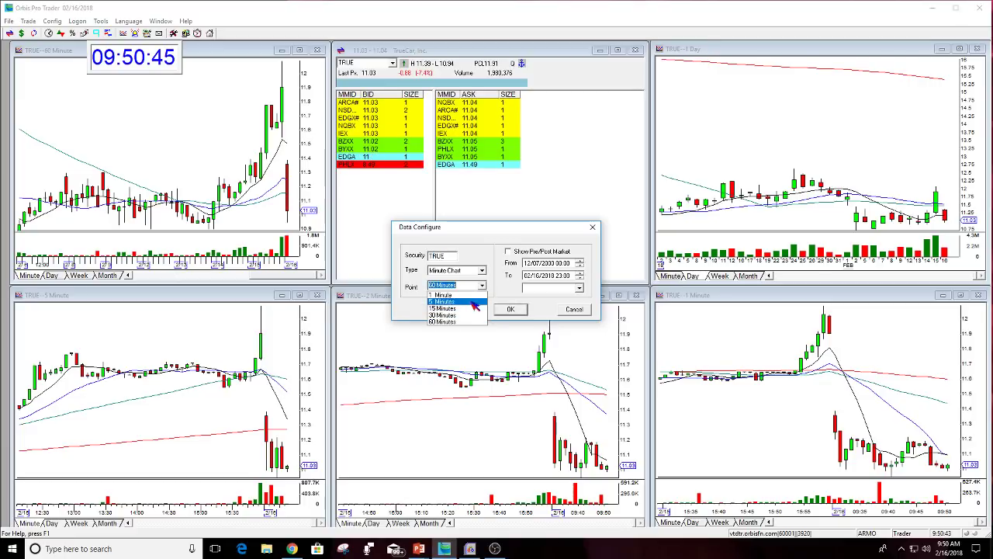
{"action": "left_click", "coordinate": [469, 308]}
{"action": "left_click", "coordinate": [516, 310]}
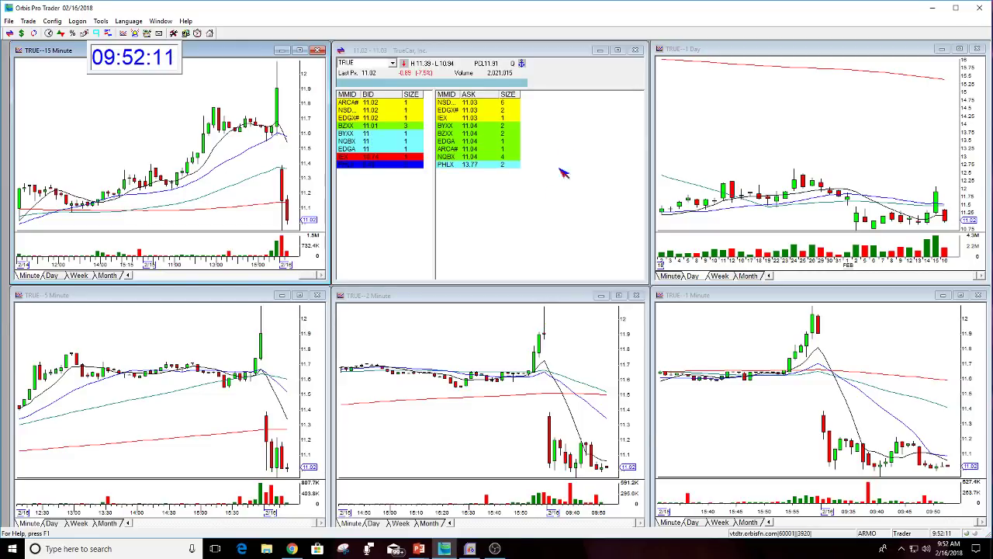
Load EXPE into the quote window and linked charts and examine its 15-minute chart
{"action": "left_click", "coordinate": [380, 81]}
{"action": "type", "text": "EXPE"}
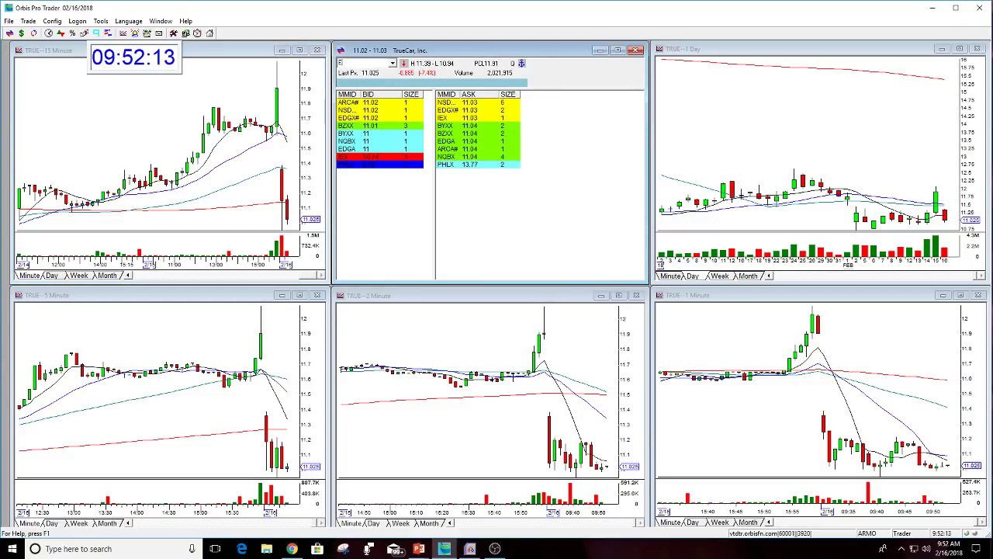
{"action": "key", "text": "Return"}
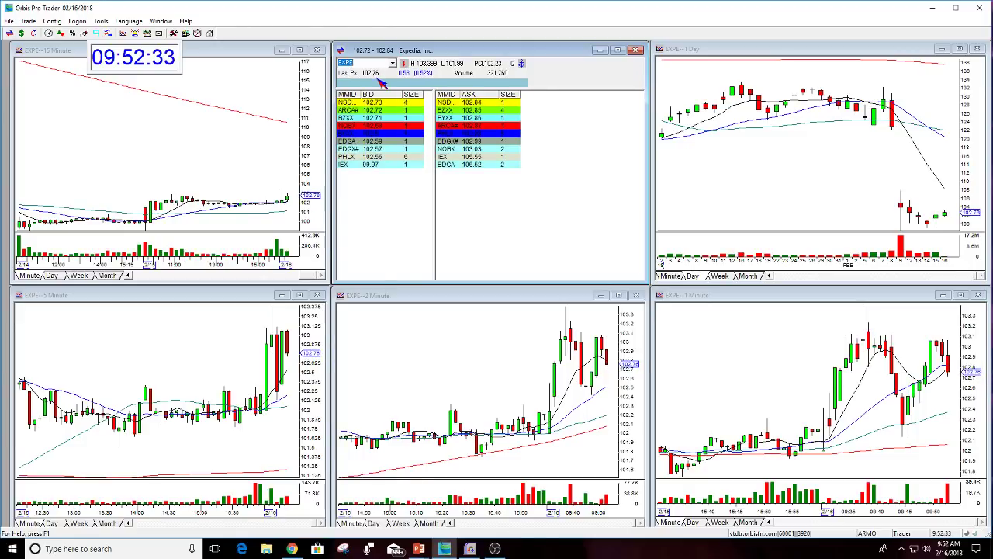
{"action": "left_click", "coordinate": [203, 210]}
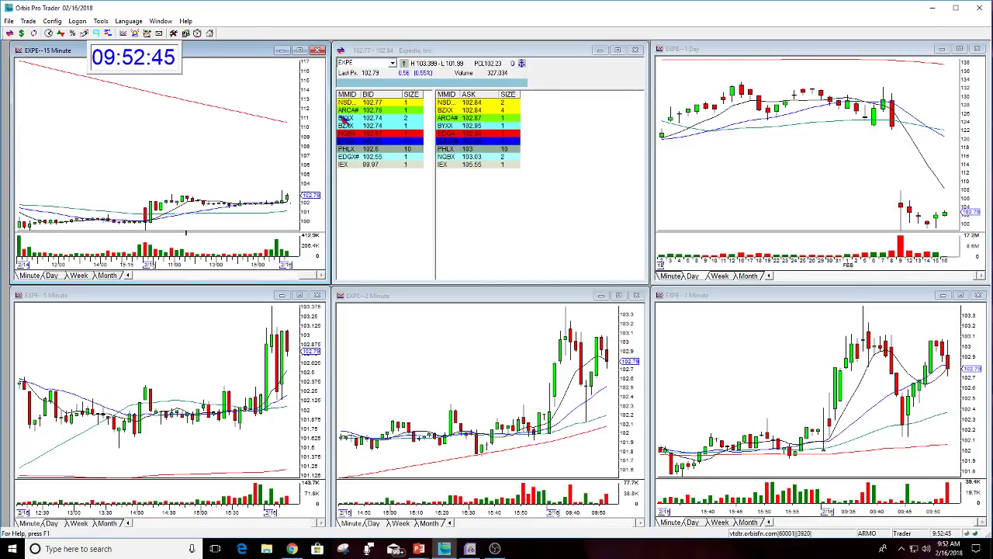
Bring TRUE back and inspect the 09:52 candle and the latest candles on its 1-minute chart
{"action": "left_click", "coordinate": [379, 84]}
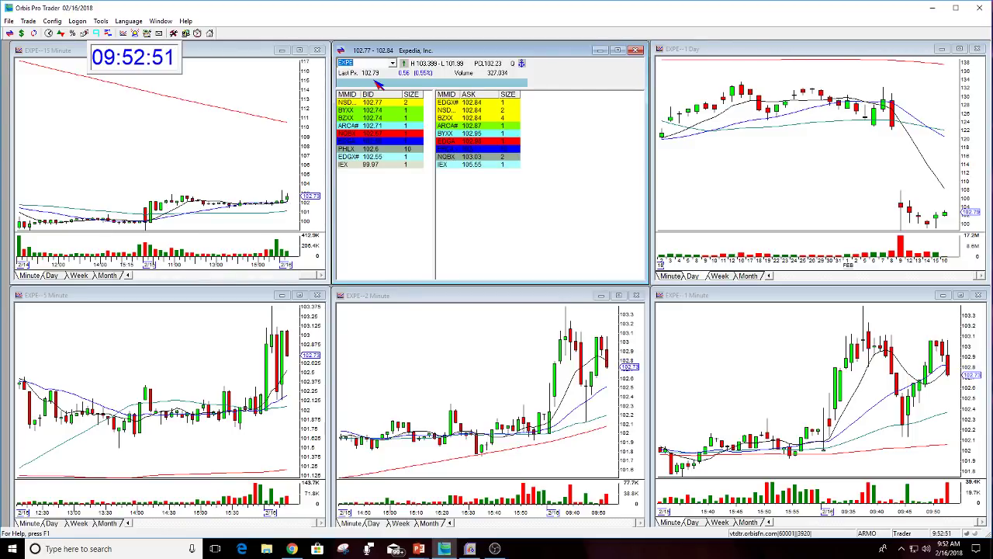
{"action": "type", "text": "TRUE"}
{"action": "key", "text": "Return"}
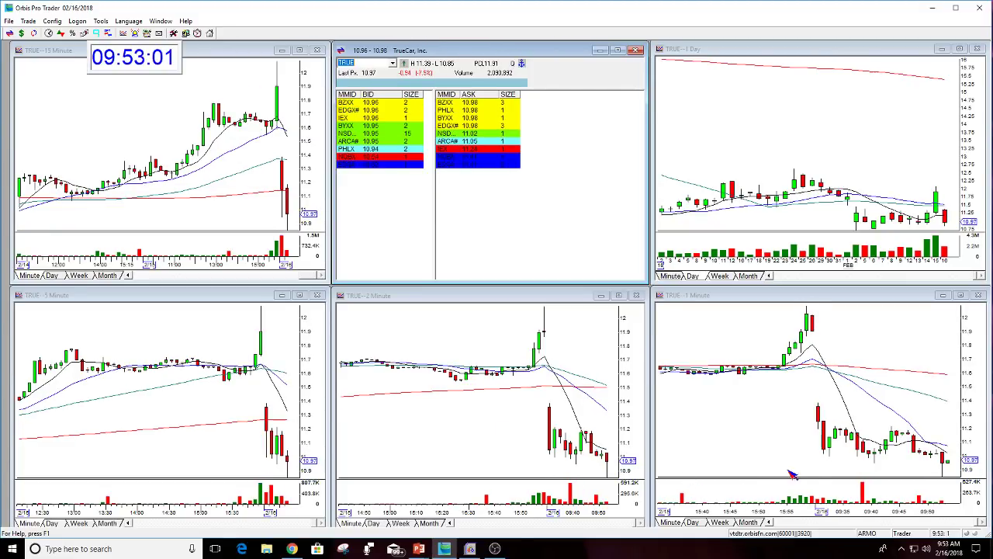
{"action": "left_click", "coordinate": [940, 427]}
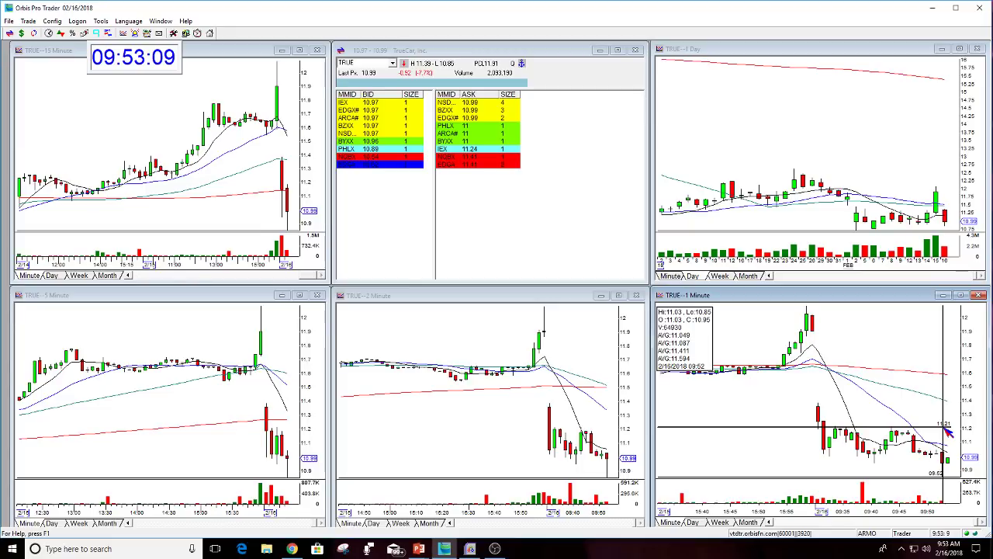
{"action": "left_click", "coordinate": [947, 431]}
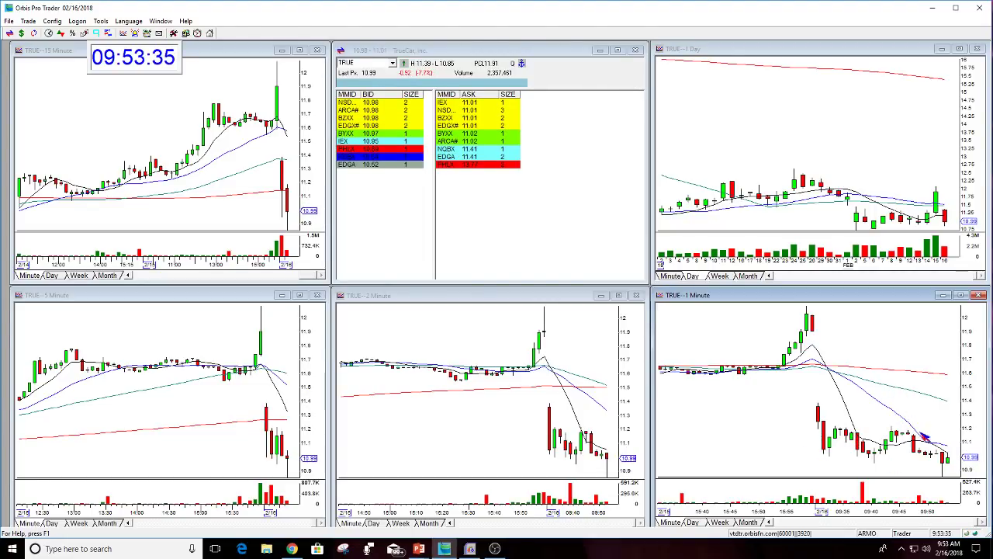
{"action": "left_click_drag", "start_coordinate": [922, 435], "coordinate": [947, 436]}
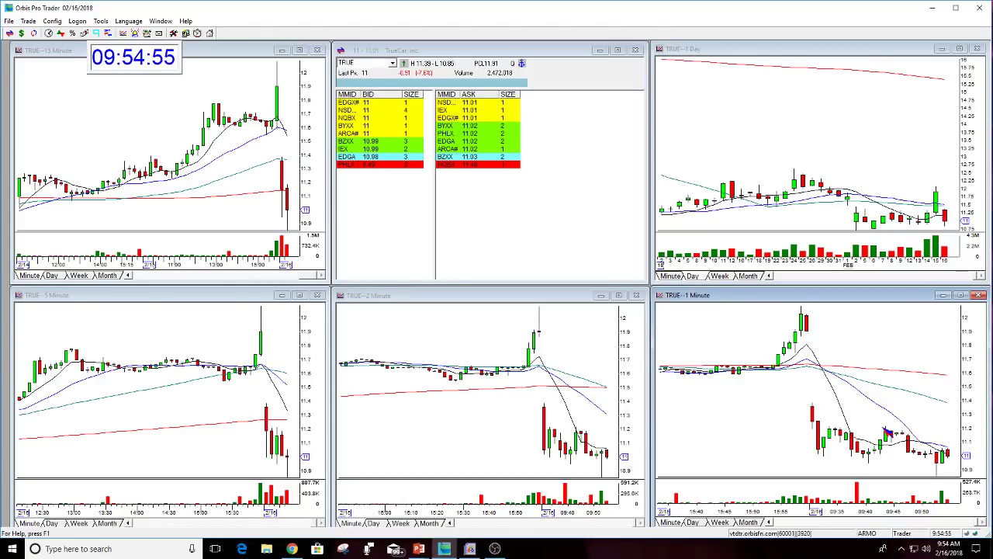
Check TRUE's 2-minute chart, and load NFLX into the quote window and linked charts
{"action": "left_click", "coordinate": [392, 87]}
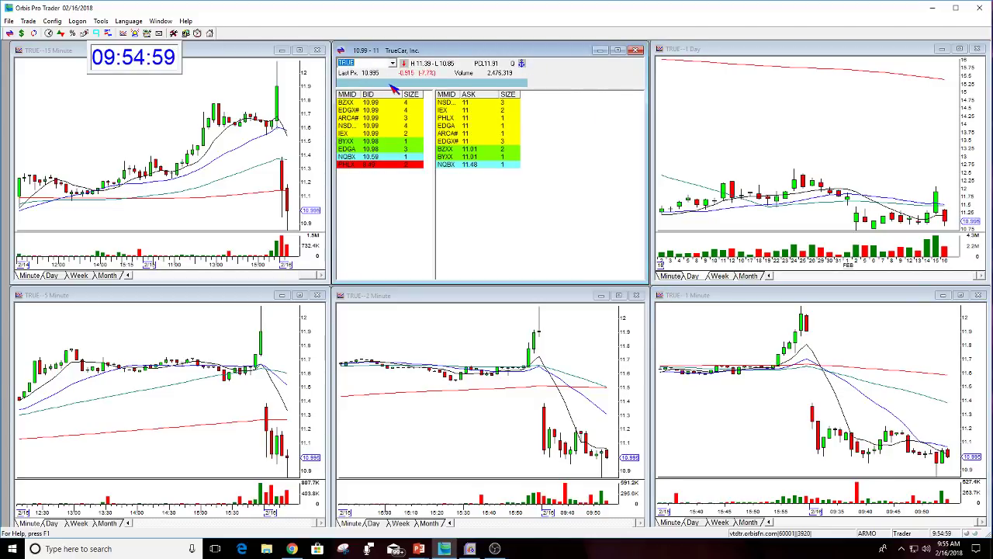
{"action": "left_click", "coordinate": [543, 305]}
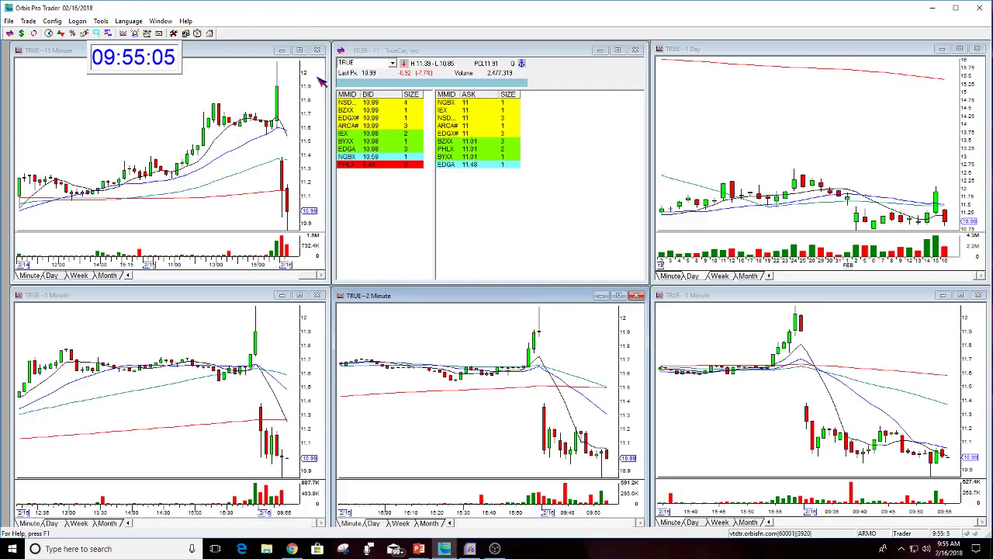
{"action": "left_click", "coordinate": [371, 76]}
{"action": "type", "text": "NFLX"}
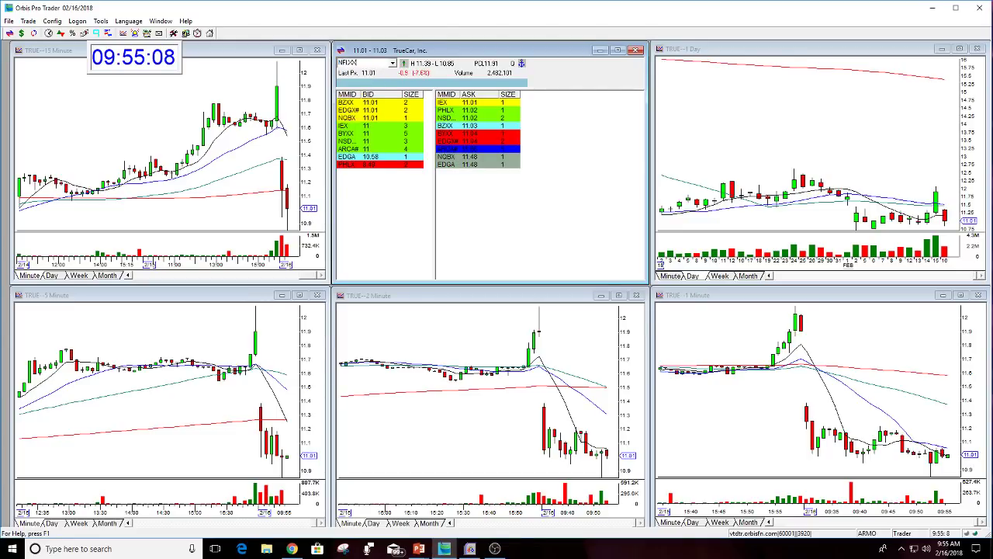
{"action": "key", "text": "Return"}
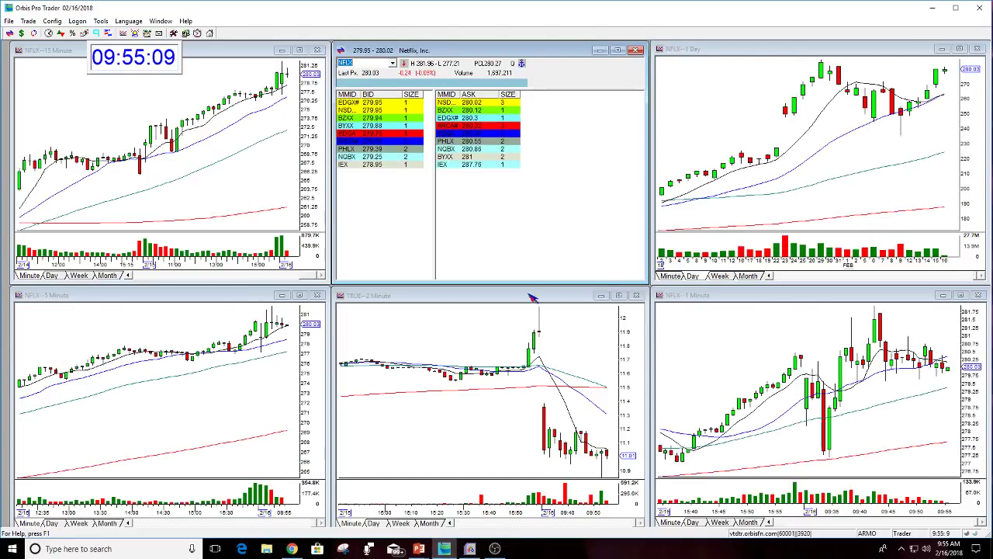
Set TRUE's 2-minute chart to 1-minute candles
{"action": "right_click", "coordinate": [448, 329]}
{"action": "left_click", "coordinate": [470, 334]}
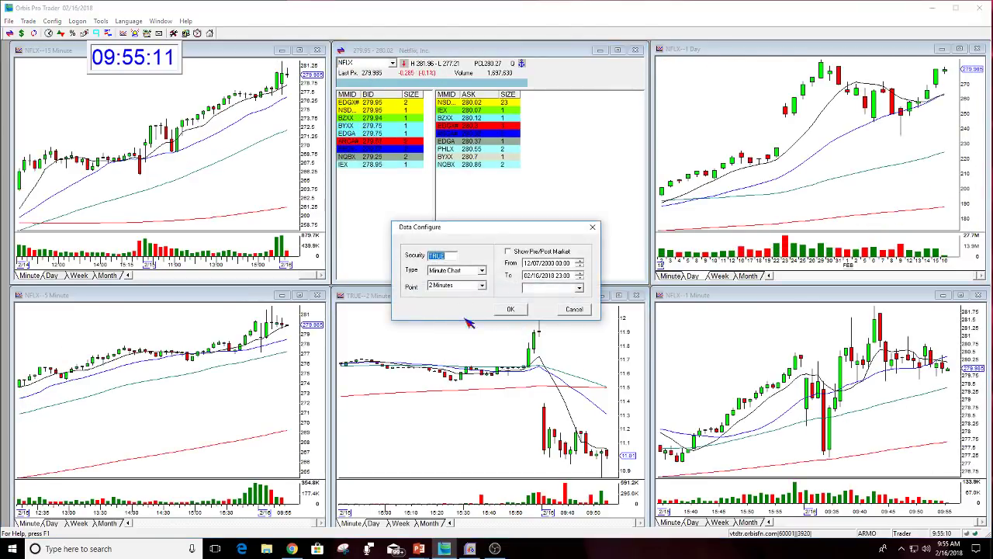
{"action": "left_click", "coordinate": [445, 287]}
{"action": "left_click", "coordinate": [511, 310]}
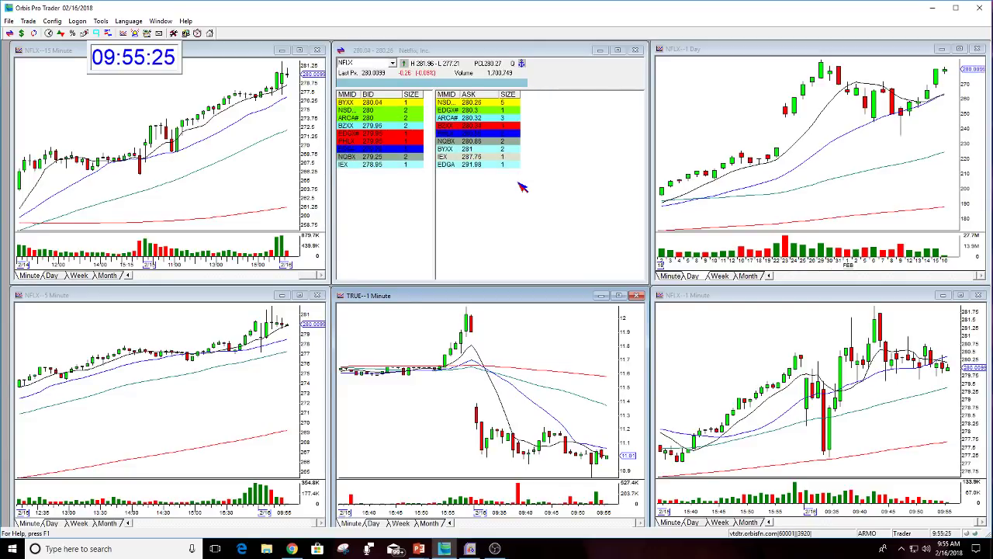
Load AMZN, EXPE and CMG in turn into the quote window and linked charts to examine their price action
{"action": "left_click", "coordinate": [396, 73]}
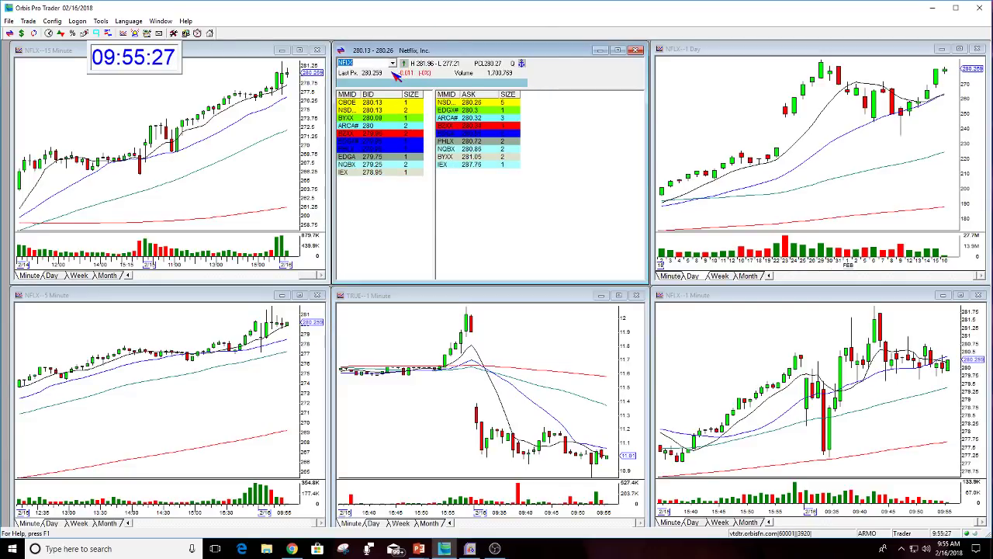
{"action": "type", "text": "AMZN"}
{"action": "key", "text": "Return"}
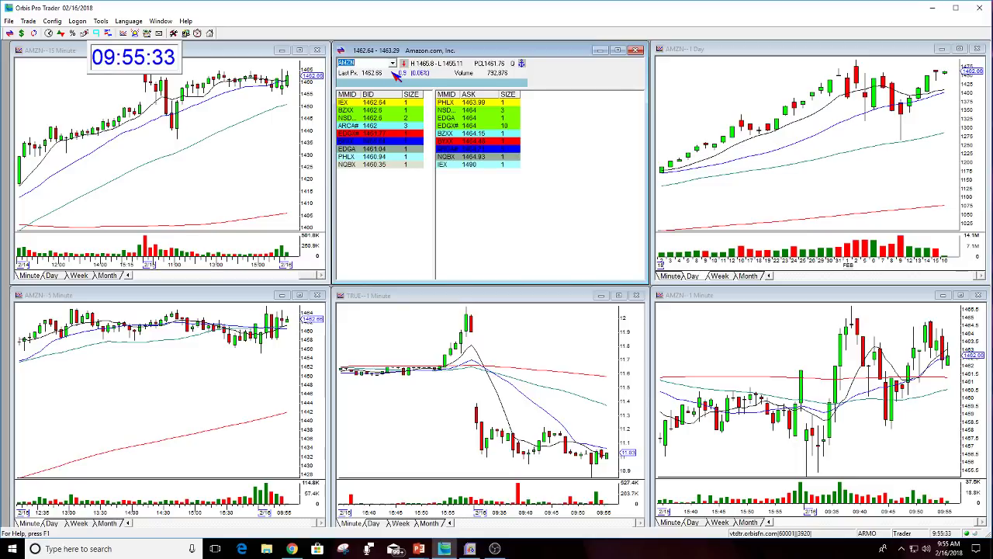
{"action": "type", "text": "EXPE"}
{"action": "key", "text": "Return"}
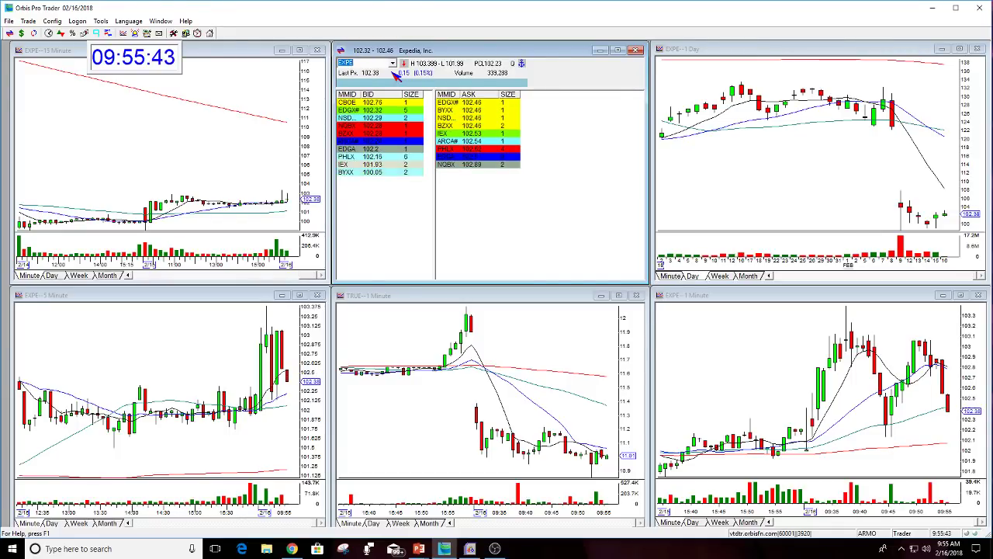
{"action": "type", "text": "CMG"}
{"action": "key", "text": "Return"}
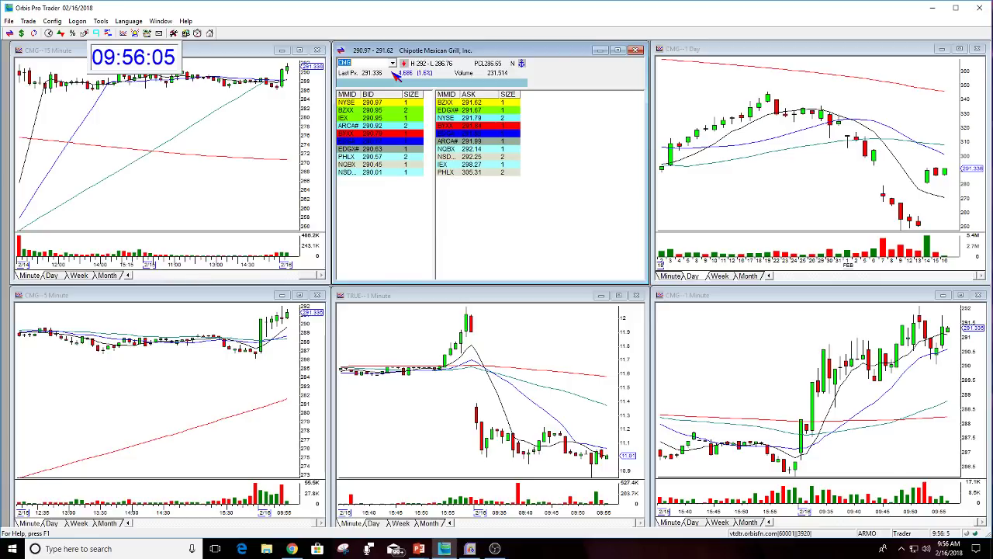
Compare NFLX and AMZN in the quote window and linked charts, recheck NFLX, and bring TRUE back
{"action": "type", "text": "NFLX"}
{"action": "key", "text": "Return"}
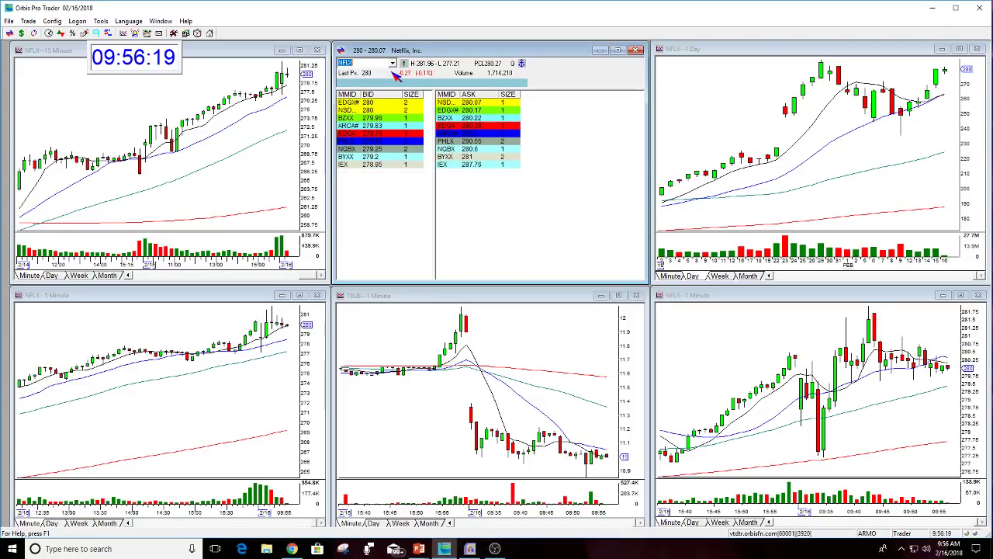
{"action": "type", "text": "AMZN"}
{"action": "key", "text": "Return"}
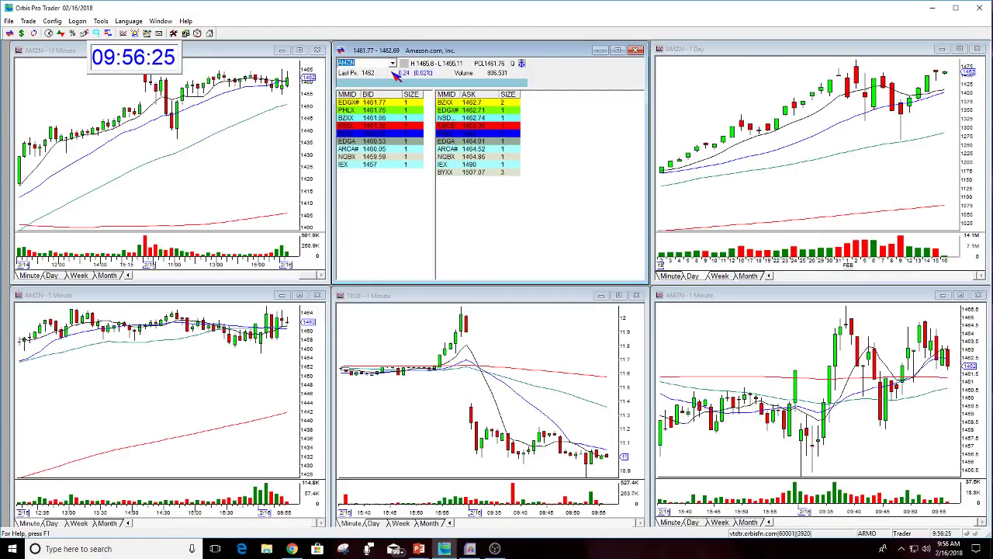
{"action": "type", "text": "NFLX"}
{"action": "key", "text": "Return"}
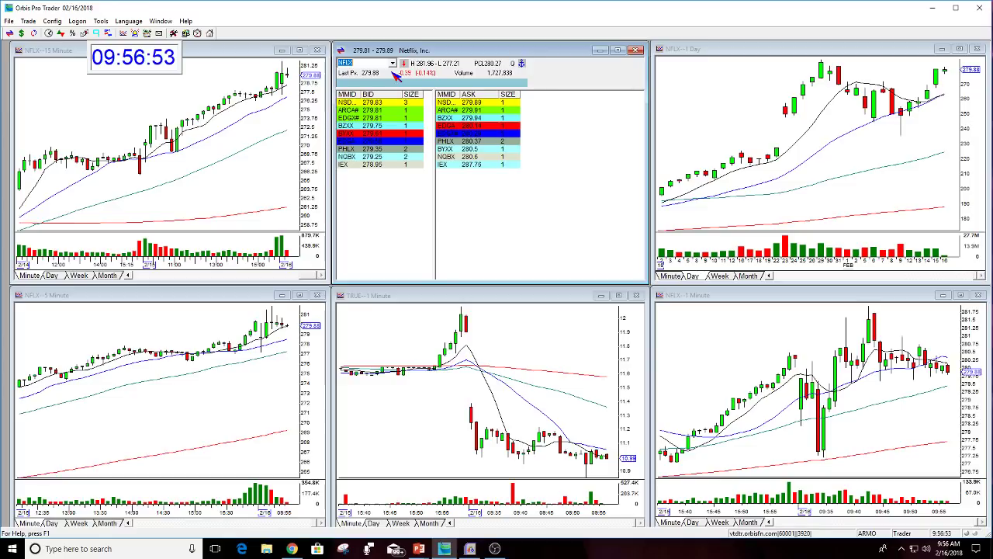
{"action": "type", "text": "TRUE"}
{"action": "key", "text": "Return"}
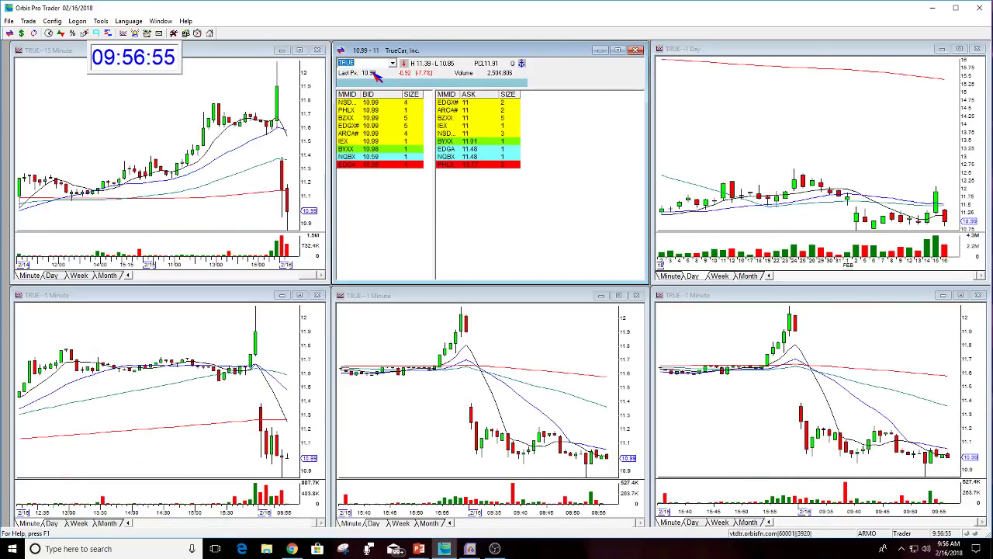
Set TRUE's middle 1-minute chart to 2-minute candles and inspect its latest candles
{"action": "right_click", "coordinate": [535, 324]}
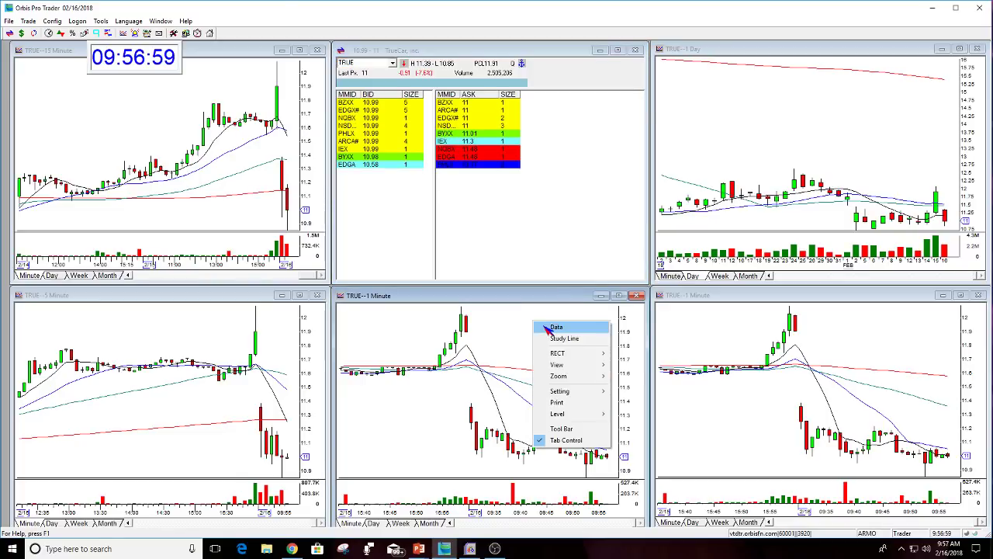
{"action": "left_click", "coordinate": [555, 328]}
{"action": "scroll", "coordinate": [448, 288], "scroll_direction": "down", "scroll_amount": 1}
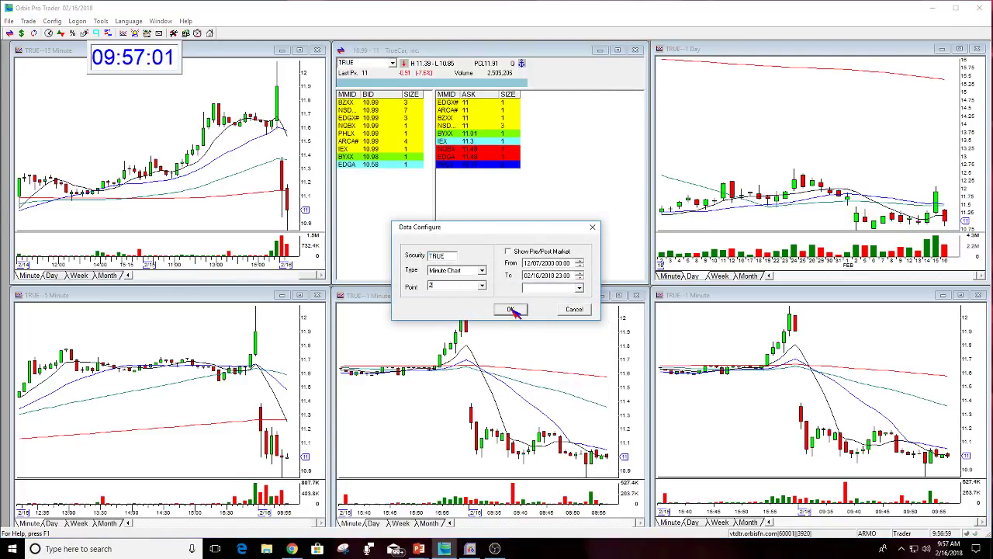
{"action": "left_click", "coordinate": [512, 309]}
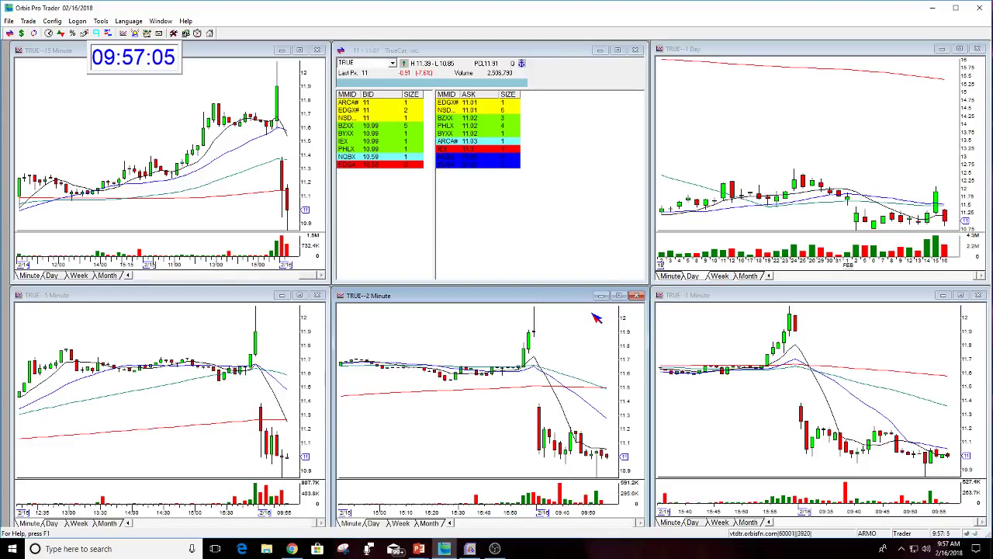
{"action": "left_click", "coordinate": [602, 426]}
{"action": "left_click", "coordinate": [605, 431]}
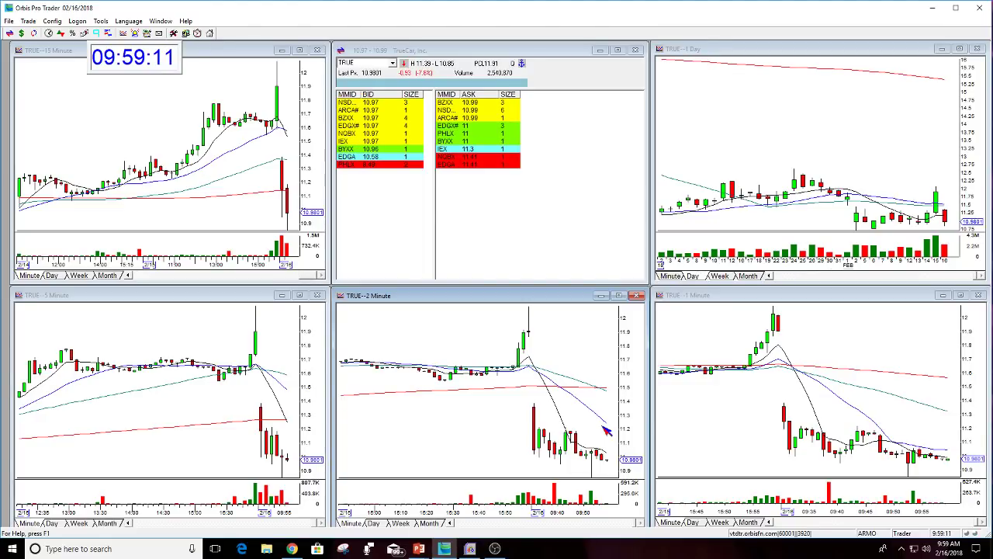
Review KHC and VFC in the linked charts, and bring TRUE back to inspect its 09:58 candle on the 1-minute chart
{"action": "left_click", "coordinate": [359, 89]}
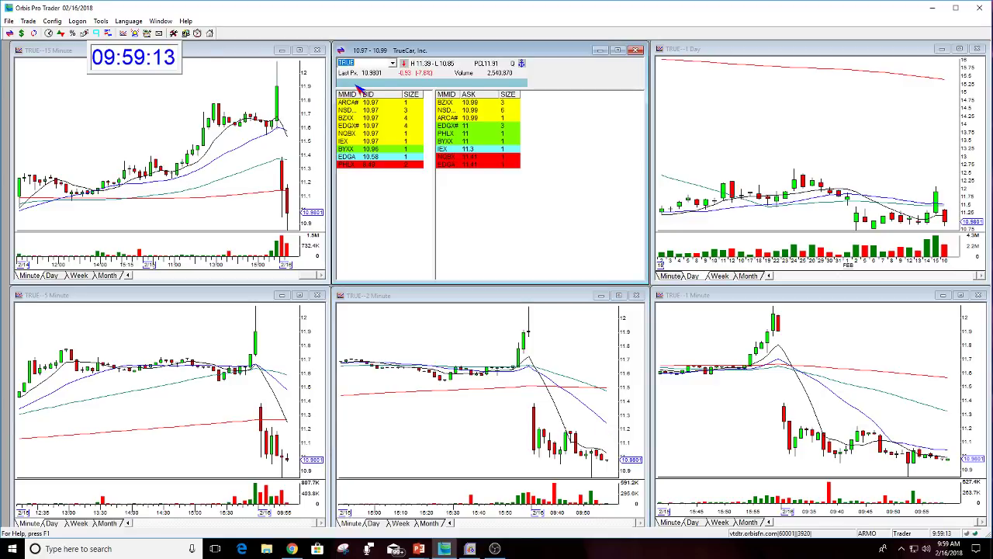
{"action": "type", "text": "KHC"}
{"action": "key", "text": "Return"}
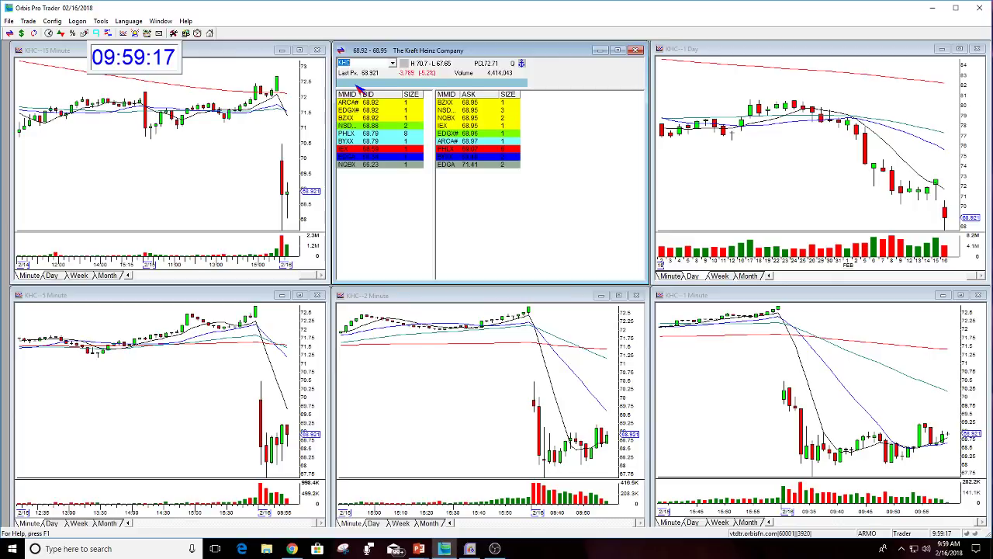
{"action": "type", "text": "VFC"}
{"action": "key", "text": "Return"}
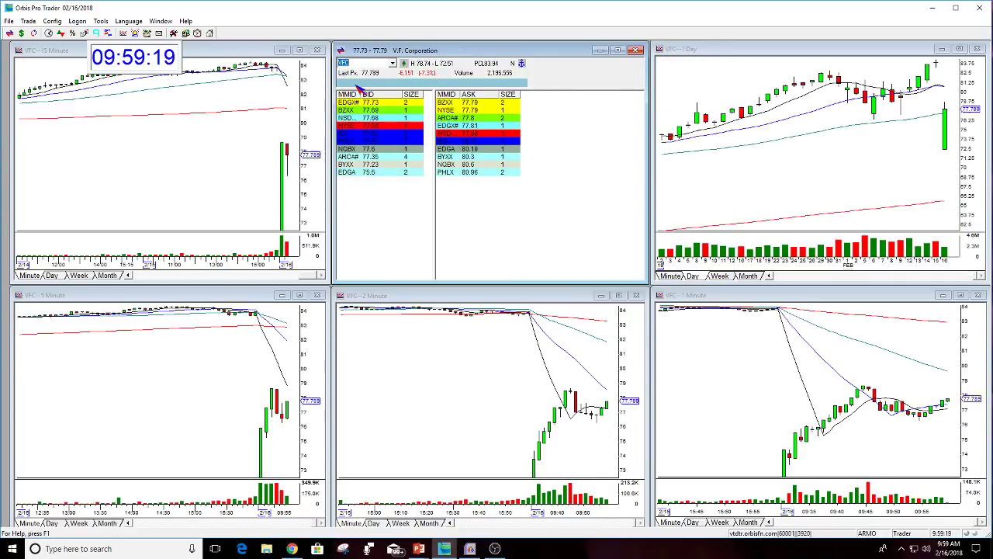
{"action": "type", "text": "TRUE"}
{"action": "key", "text": "Return"}
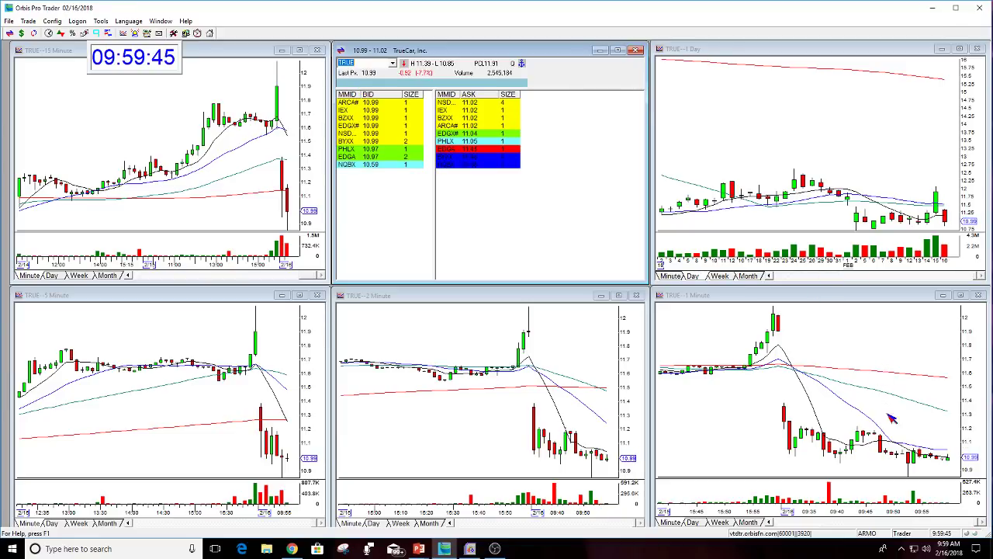
{"action": "left_click", "coordinate": [931, 432]}
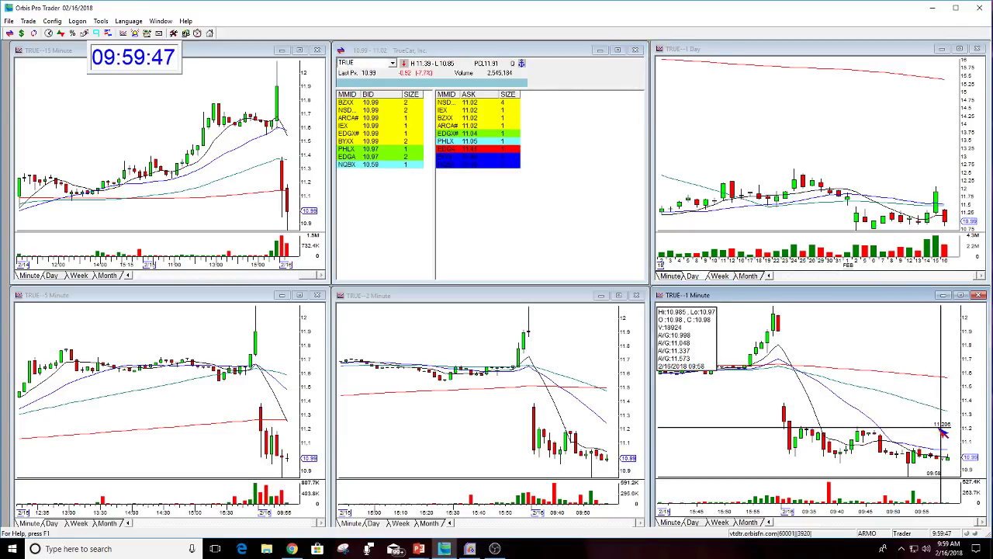
Load the index ETFs SPY, QQQ and DIA in turn into the quote window and linked charts to check market direction
{"action": "left_click", "coordinate": [358, 72]}
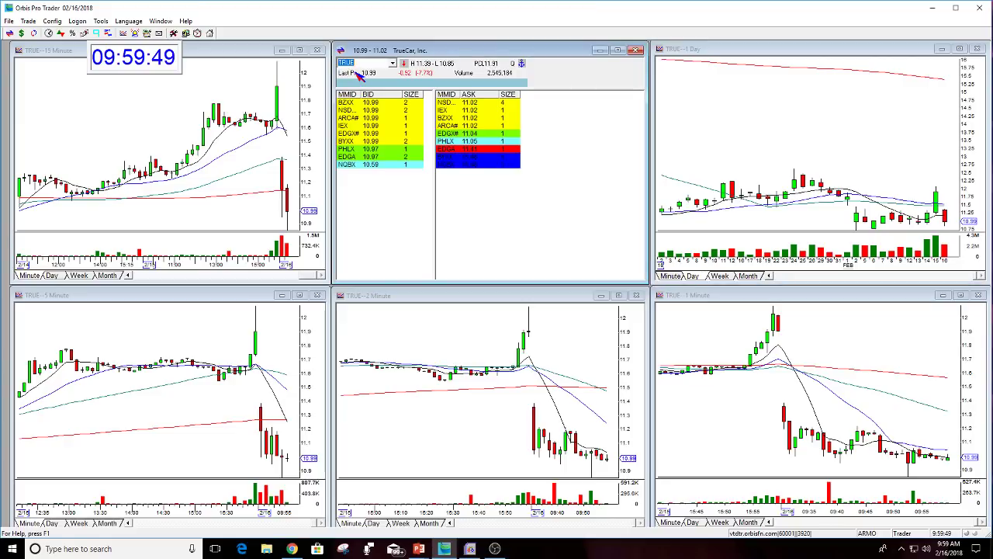
{"action": "type", "text": "SPY"}
{"action": "key", "text": "Return"}
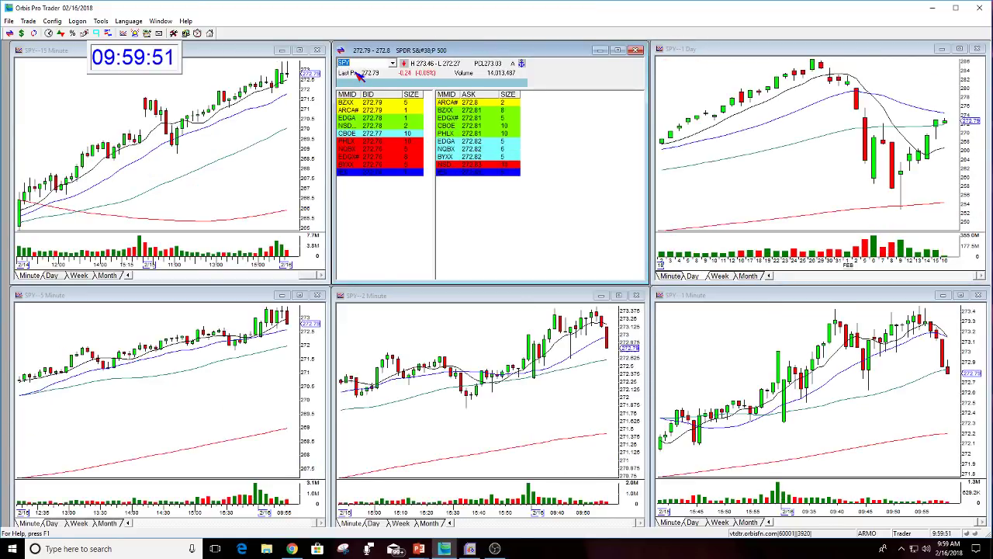
{"action": "type", "text": "QQQ"}
{"action": "key", "text": "Return"}
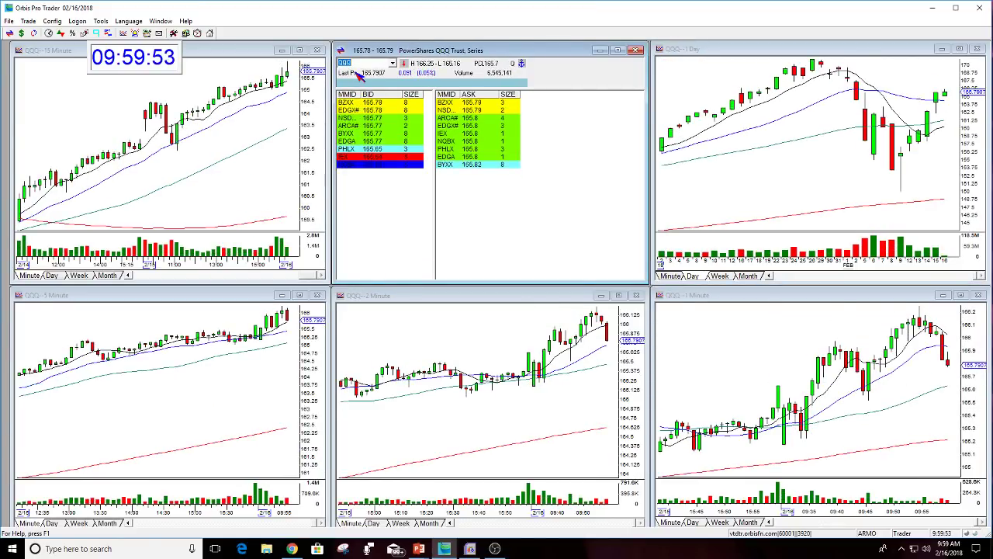
{"action": "type", "text": "DIA"}
{"action": "key", "text": "Return"}
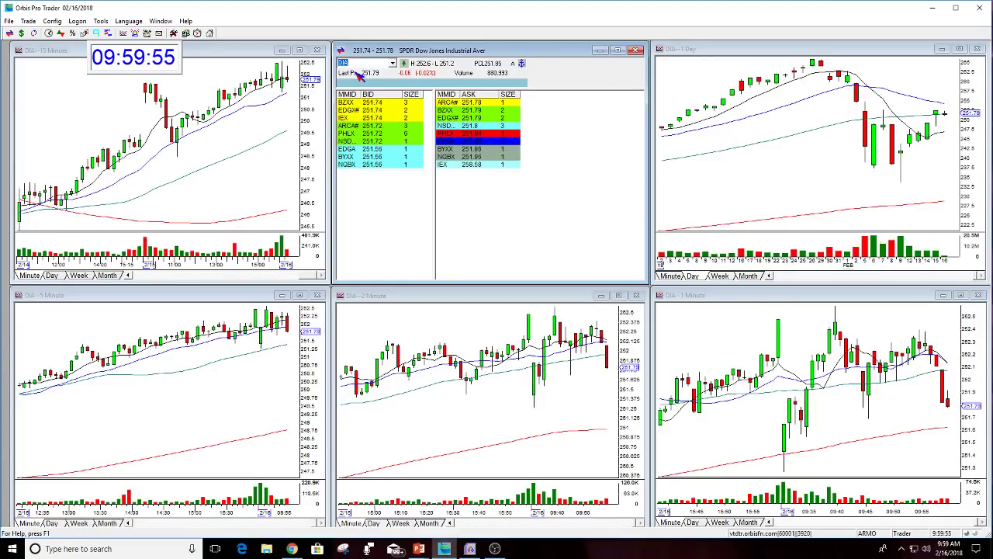
Check NFLX and AMZN across the linked charts, and reload TRUE in the quote window
{"action": "type", "text": "NFLX"}
{"action": "key", "text": "Return"}
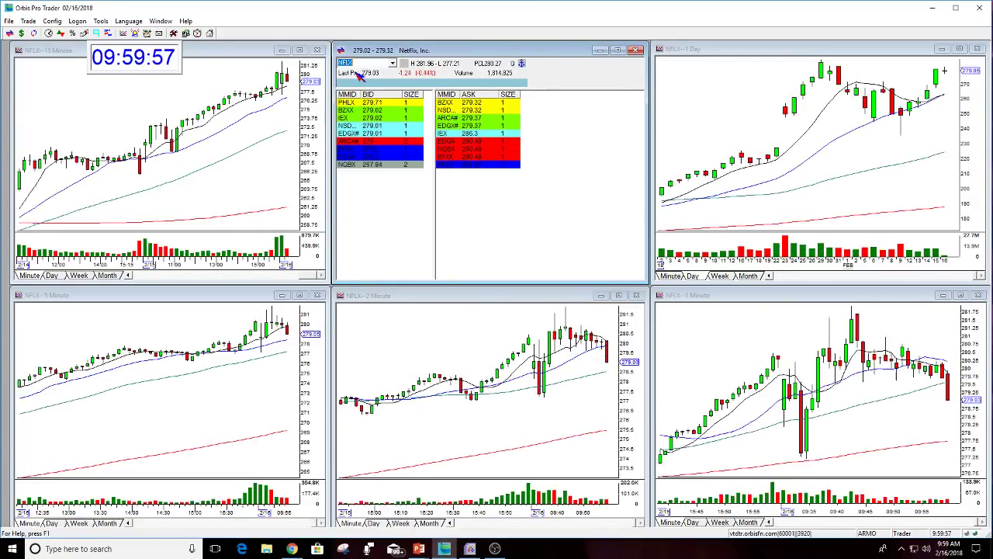
{"action": "type", "text": "AMZN"}
{"action": "key", "text": "Return"}
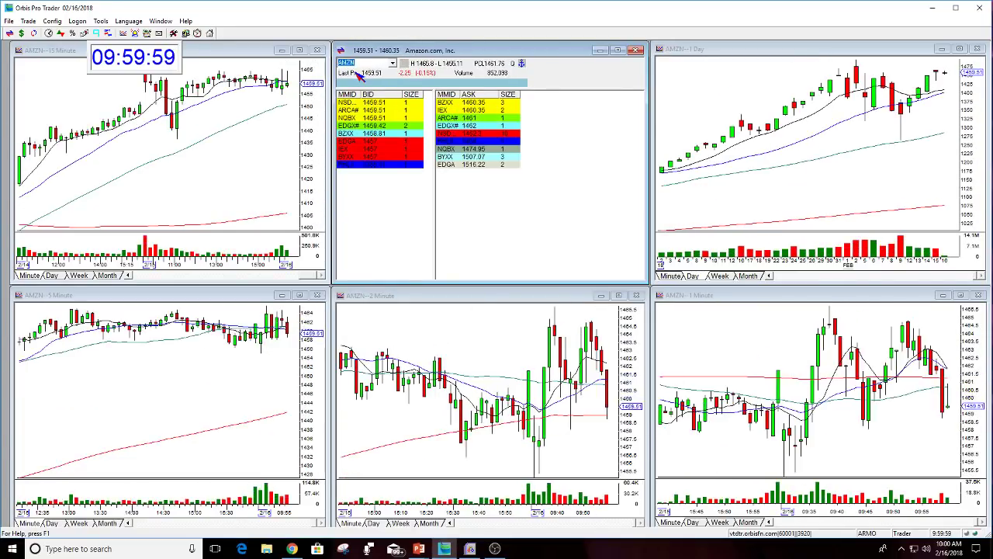
{"action": "type", "text": "TRUE"}
{"action": "key", "text": "Return"}
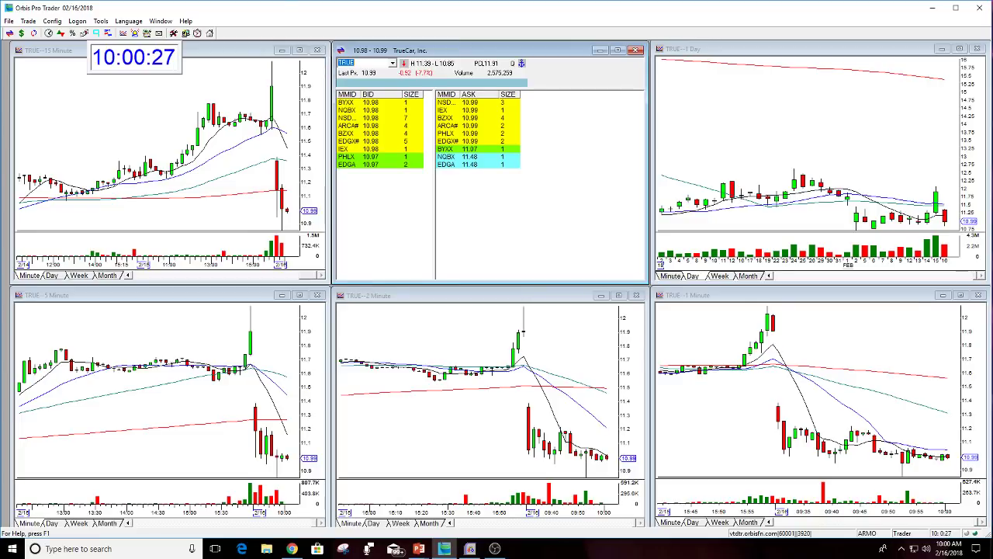
Return to the trading charts and examine TRUE's latest candles on the 1-minute chart
{"action": "key", "text": "alt+Tab"}
{"action": "key", "text": "alt+Tab"}
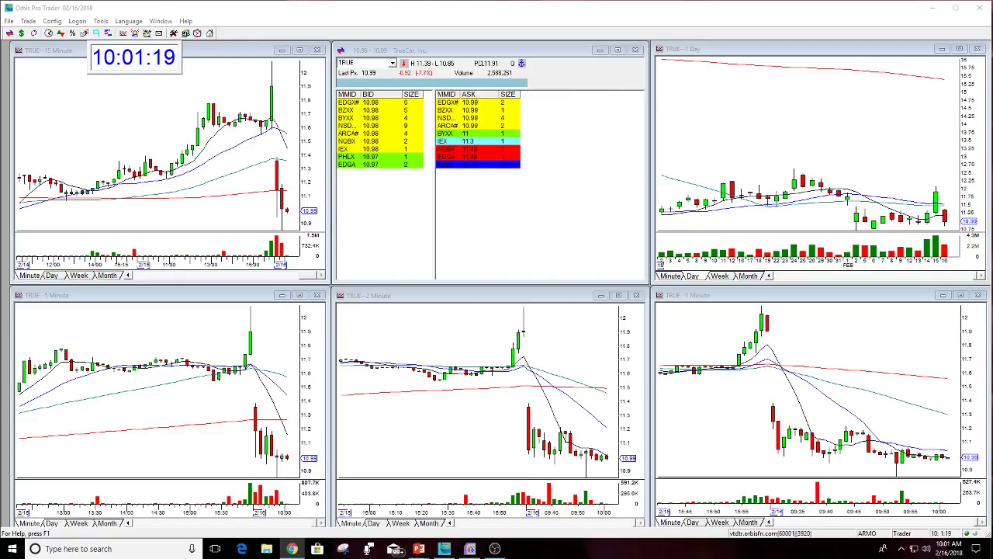
{"action": "left_click", "coordinate": [875, 409]}
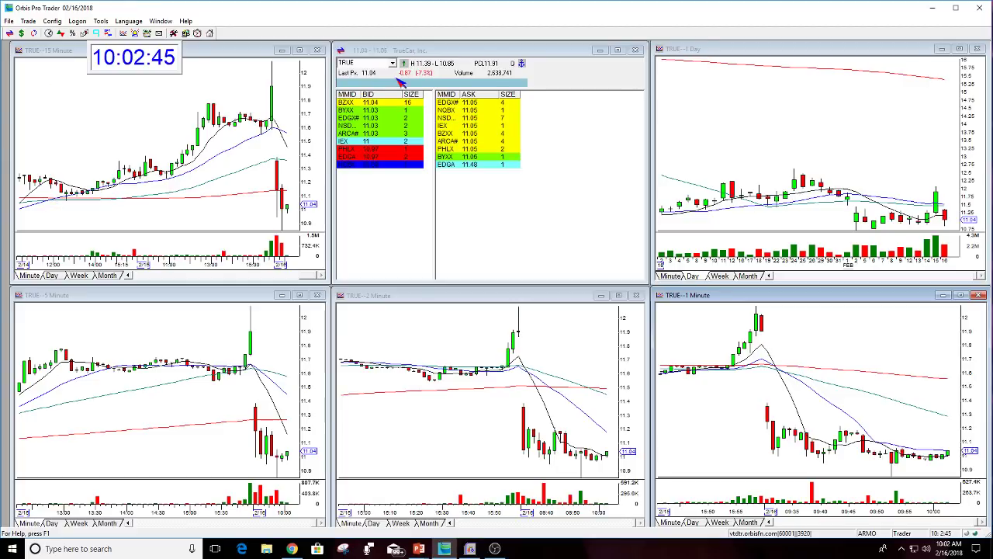
Recheck QQQ, SPY and DIA in the quote window and linked charts, and bring TRUE back for comparison
{"action": "left_click", "coordinate": [361, 62]}
{"action": "type", "text": "QQG"}
{"action": "key", "text": "Return"}
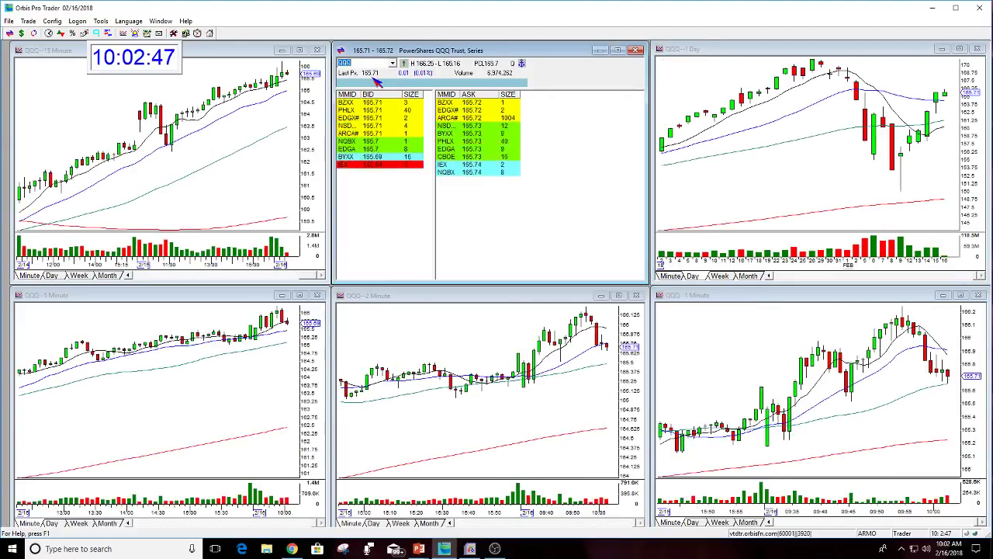
{"action": "type", "text": "TRUE"}
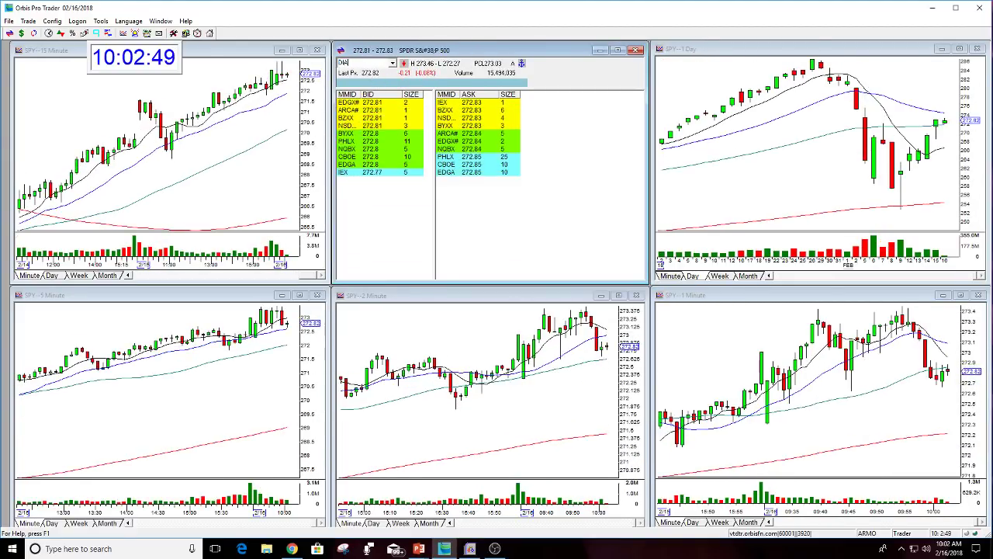
{"action": "key", "text": "Return"}
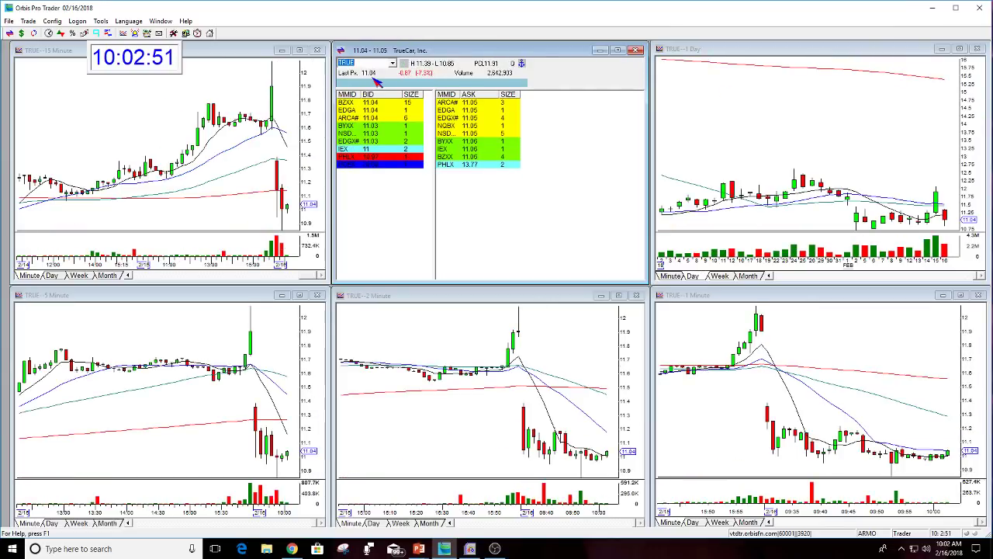
Load NFLX, TRUE and KHC in turn into the quote window and linked charts to compare their intraday moves
{"action": "type", "text": "NFLX"}
{"action": "key", "text": "Return"}
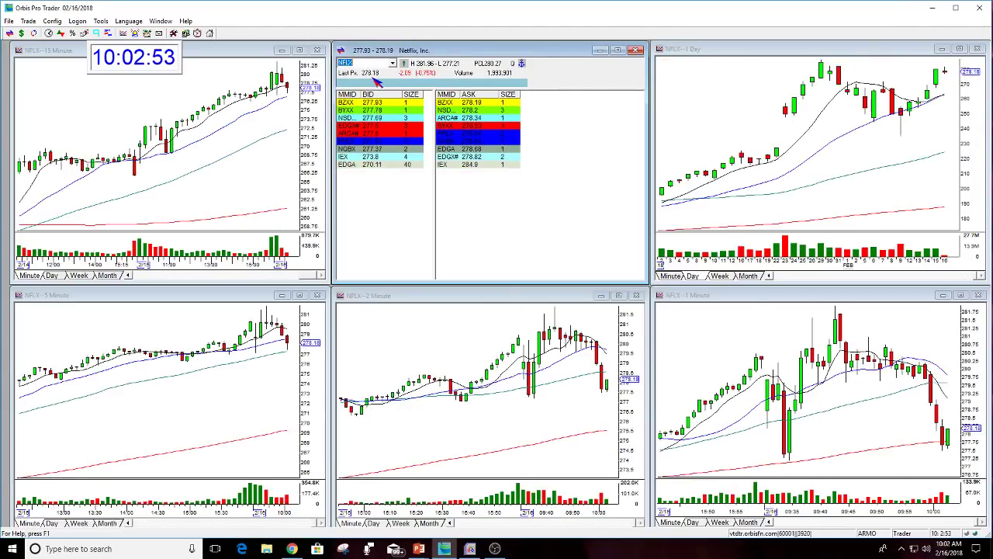
{"action": "type", "text": "TR"}
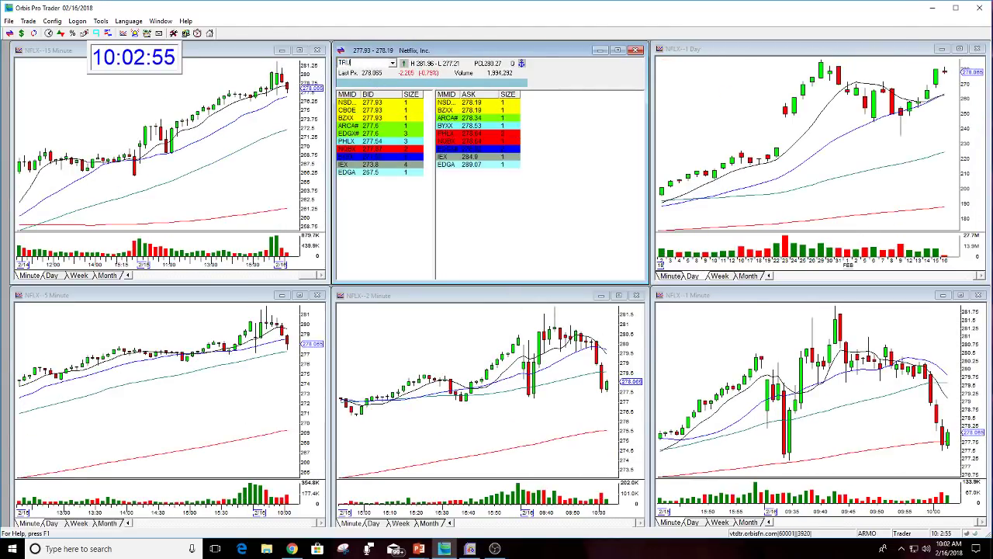
{"action": "type", "text": "UE"}
{"action": "key", "text": "Return"}
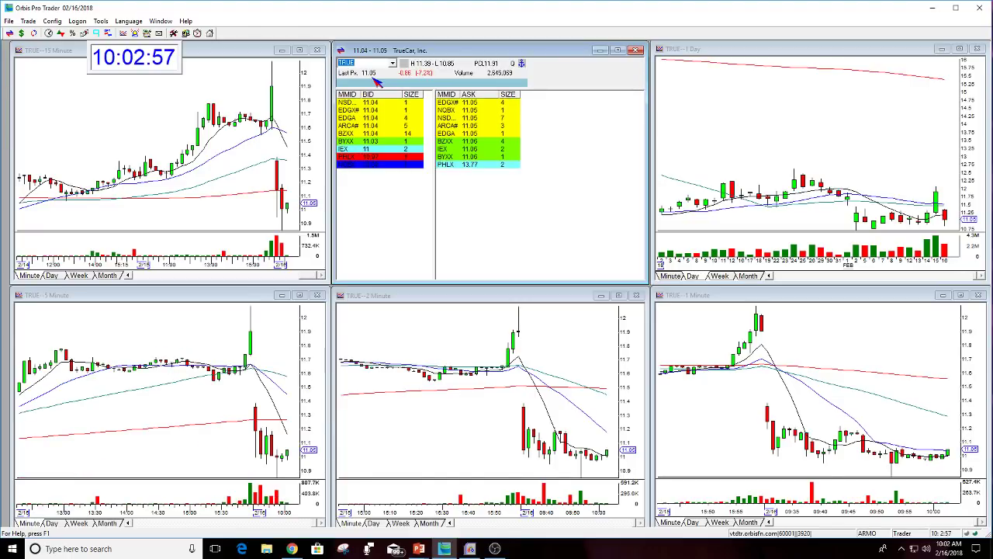
{"action": "type", "text": "KHC"}
{"action": "key", "text": "Return"}
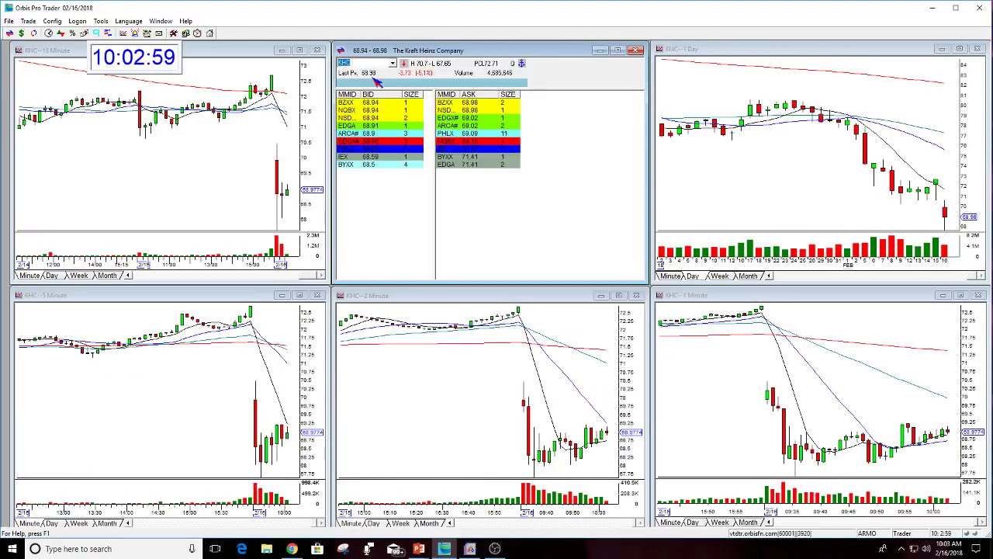
Load TRUE and then NTAP into the quote window and linked charts to compare their price action
{"action": "type", "text": "TRUE"}
{"action": "key", "text": "Return"}
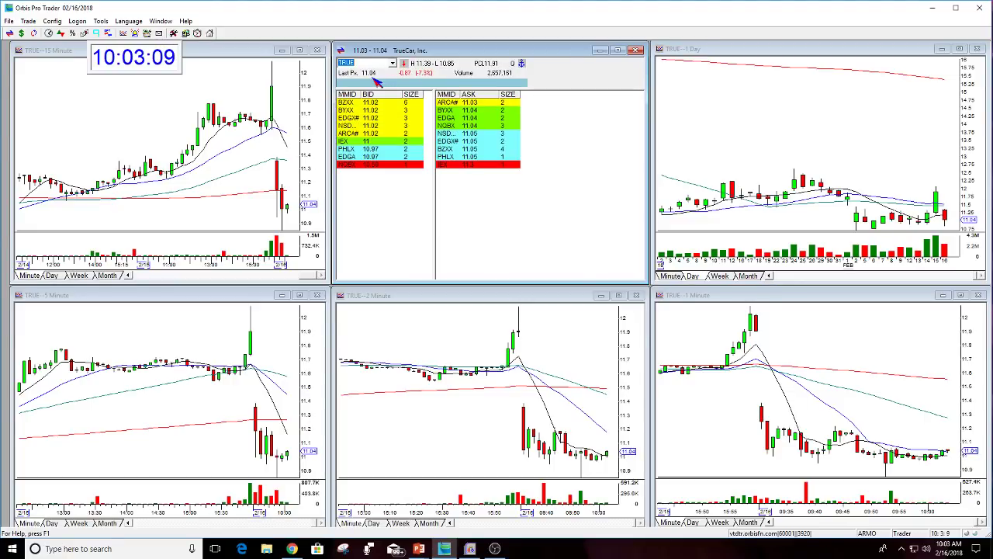
{"action": "type", "text": "NTAP"}
{"action": "key", "text": "Return"}
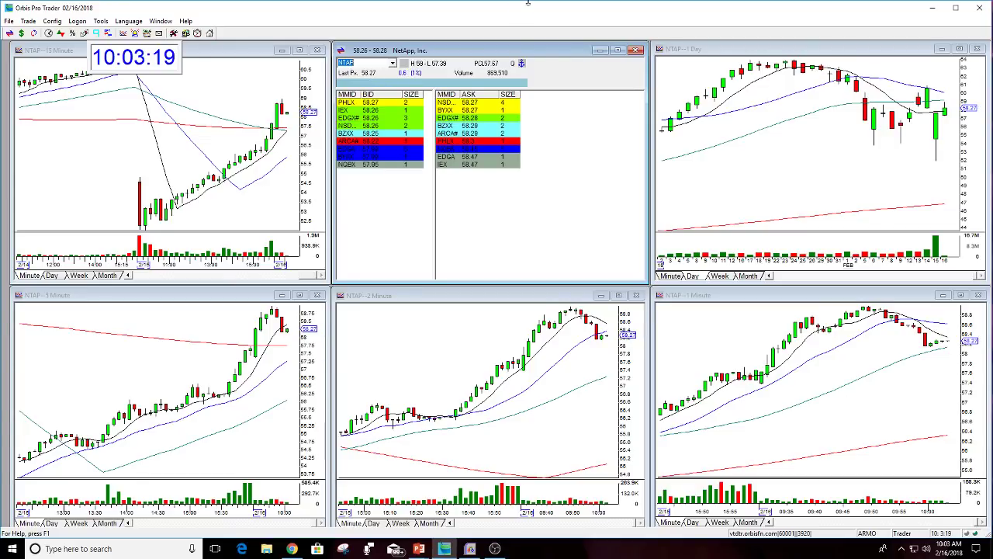
Enlarge the NTAP 1-minute chart and review its price history back to the 2/15 market open
{"action": "left_click", "coordinate": [960, 295]}
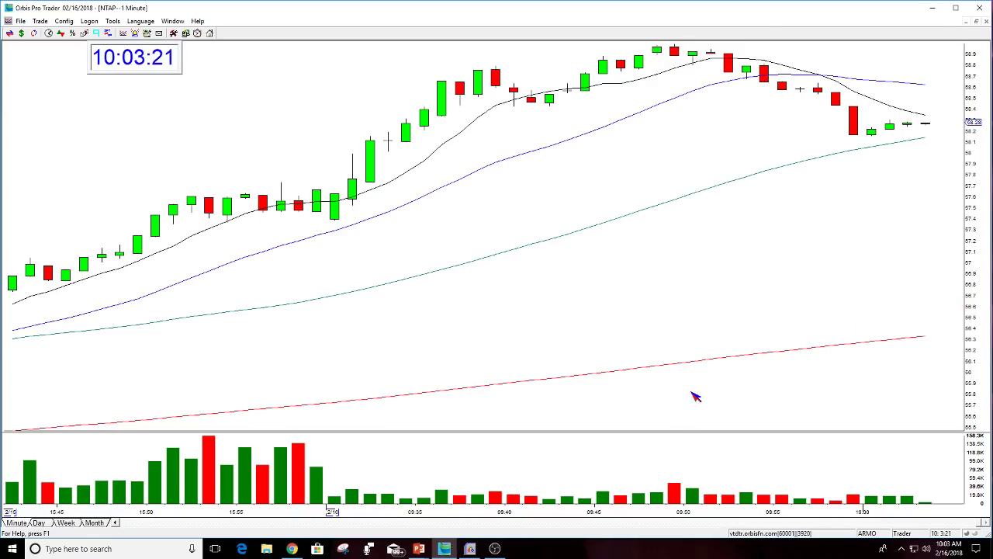
{"action": "scroll", "coordinate": [696, 396], "scroll_direction": "left", "scroll_amount": 10}
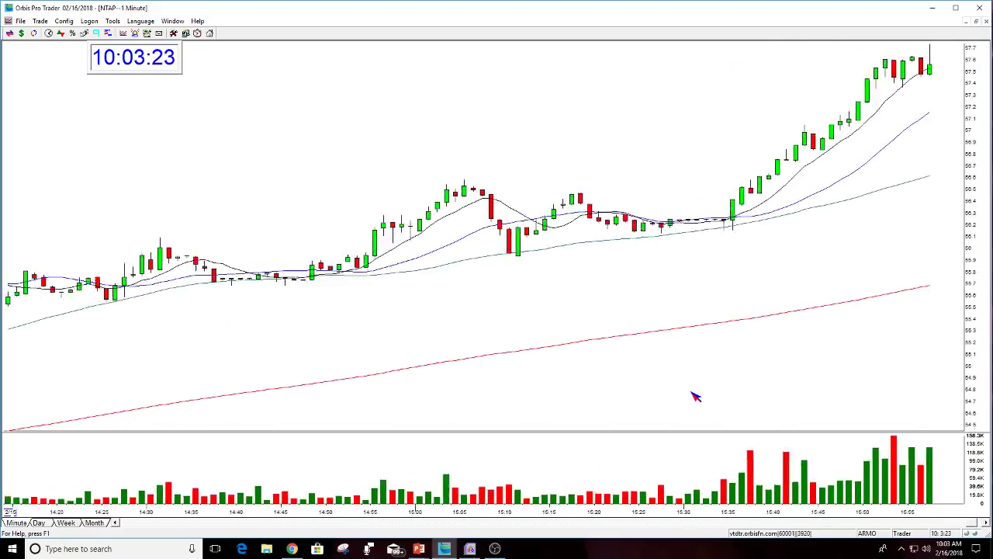
{"action": "scroll", "coordinate": [696, 397], "scroll_direction": "left", "scroll_amount": 10}
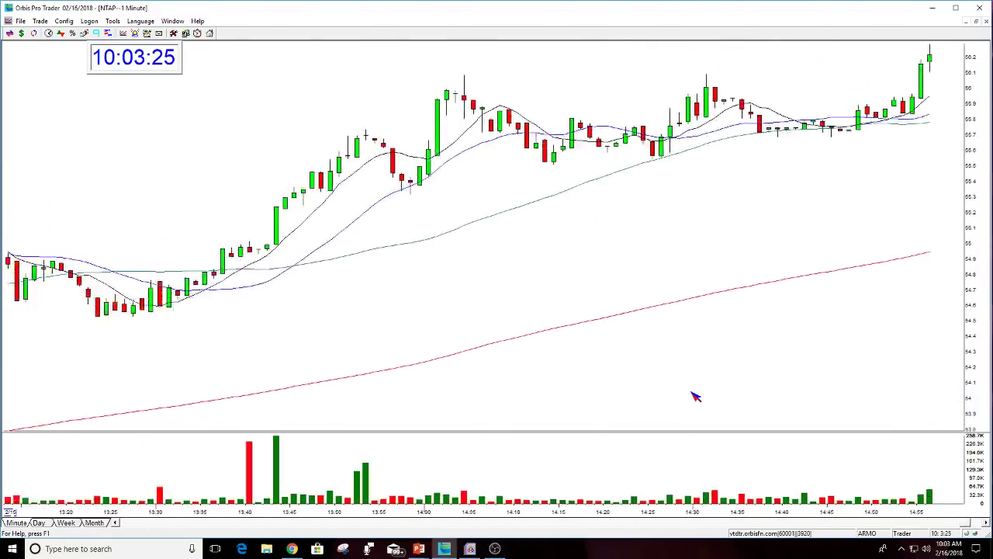
{"action": "scroll", "coordinate": [696, 397], "scroll_direction": "left", "scroll_amount": 10}
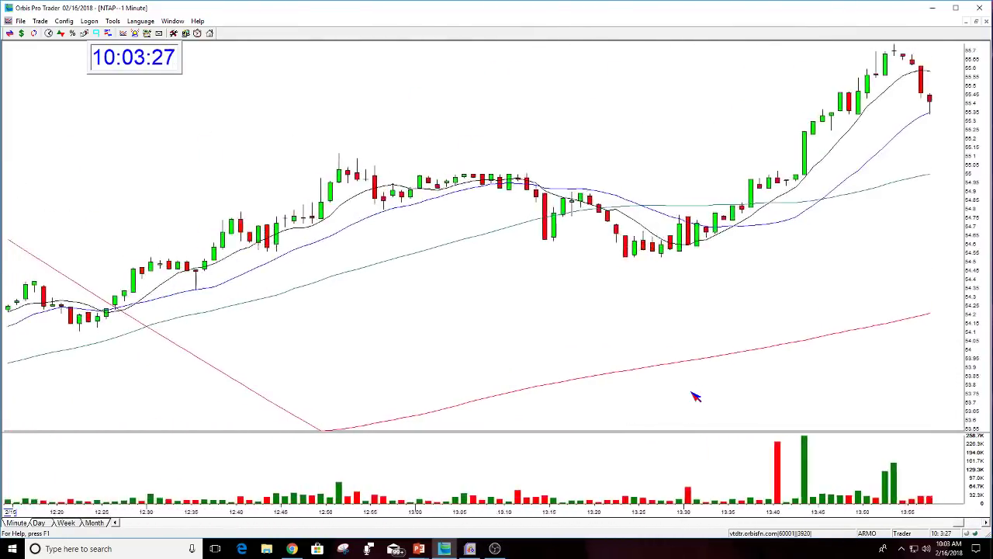
{"action": "scroll", "coordinate": [696, 397], "scroll_direction": "left", "scroll_amount": 10}
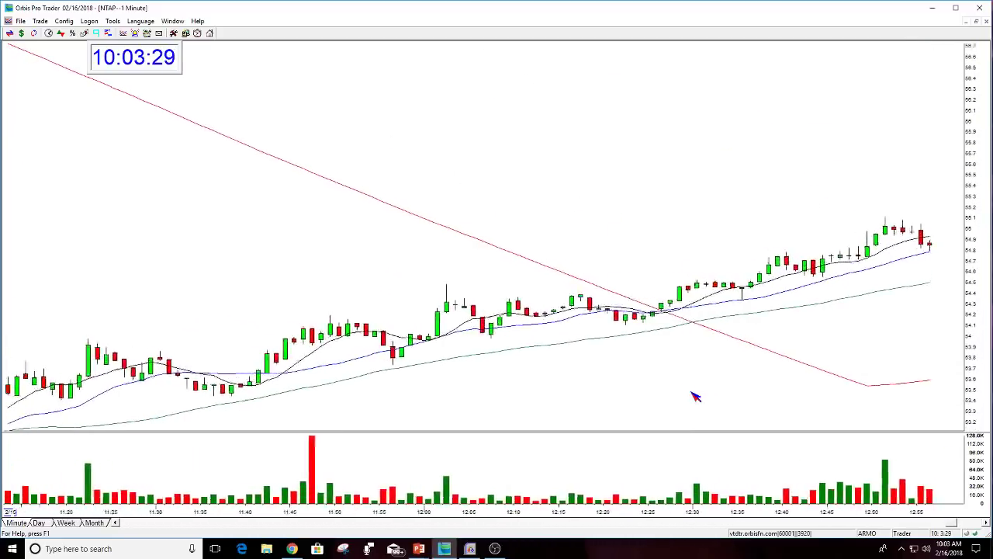
{"action": "scroll", "coordinate": [696, 396], "scroll_direction": "left", "scroll_amount": 10}
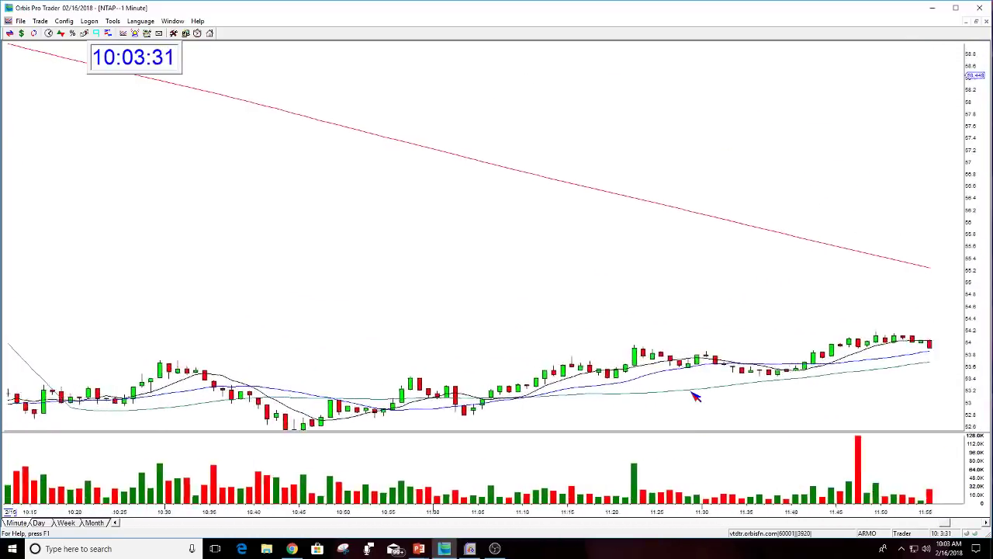
{"action": "scroll", "coordinate": [696, 397], "scroll_direction": "left", "scroll_amount": 10}
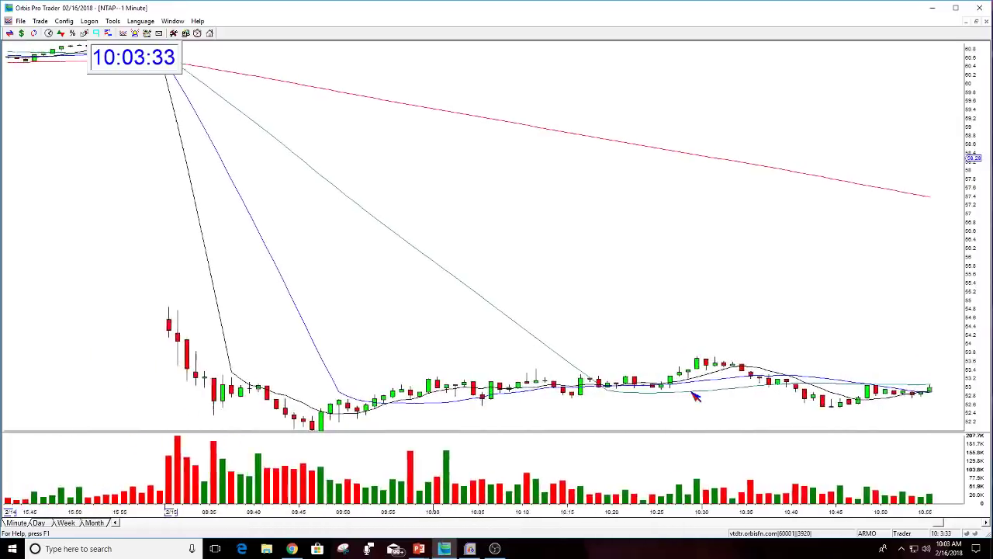
{"action": "scroll", "coordinate": [696, 396], "scroll_direction": "left", "scroll_amount": 3}
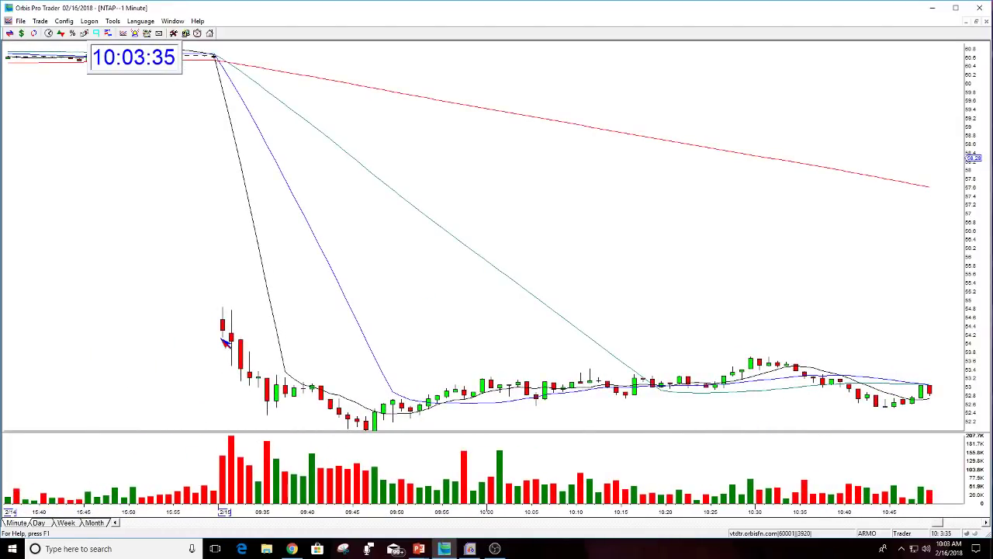
Inspect NTAP's individual candles with the crosshair, from the 2/15 opening drop to the 09:46 low
{"action": "left_click_drag", "start_coordinate": [225, 342], "coordinate": [367, 414]}
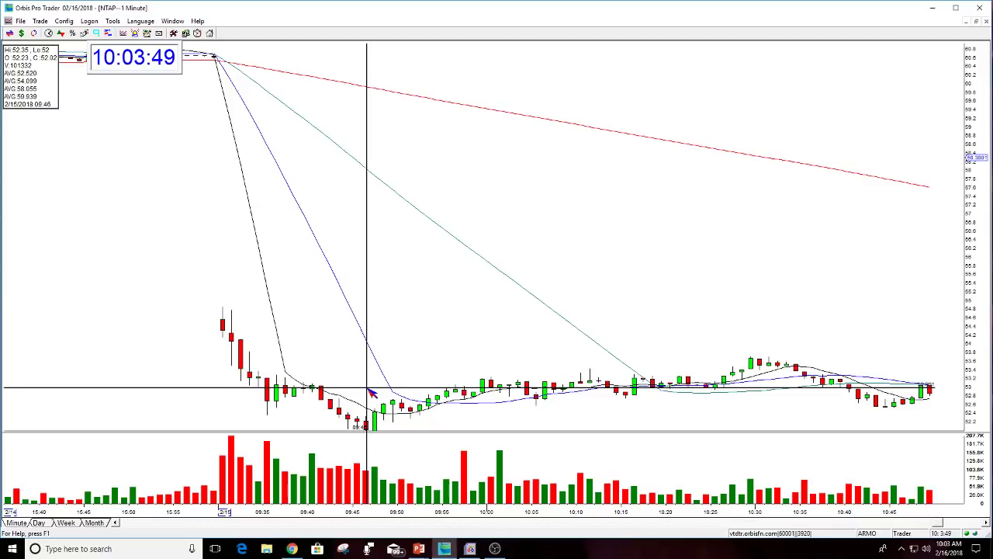
{"action": "left_click", "coordinate": [303, 382]}
{"action": "left_click", "coordinate": [230, 344]}
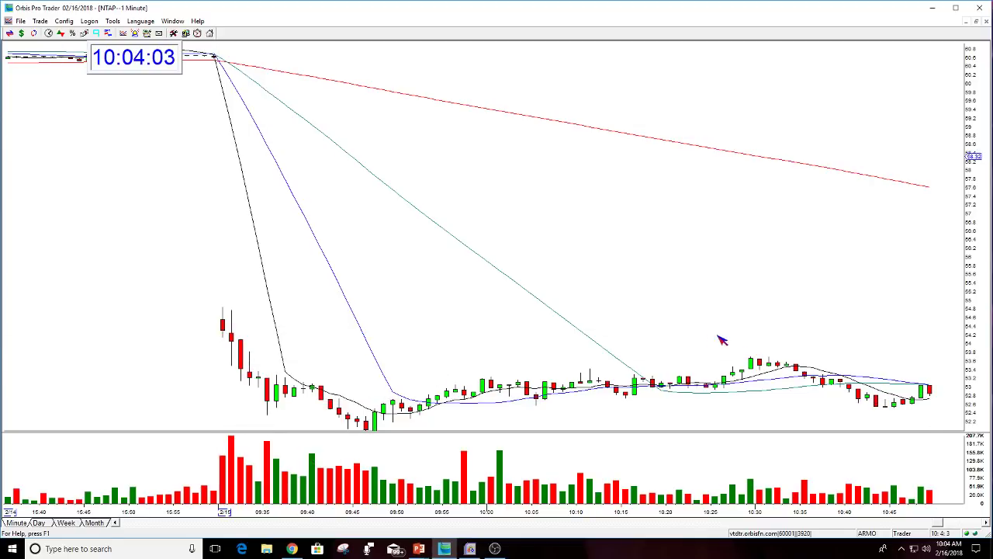
Restore the multi-chart layout and reload TRUE in the quote window and linked charts
{"action": "left_click", "coordinate": [976, 22]}
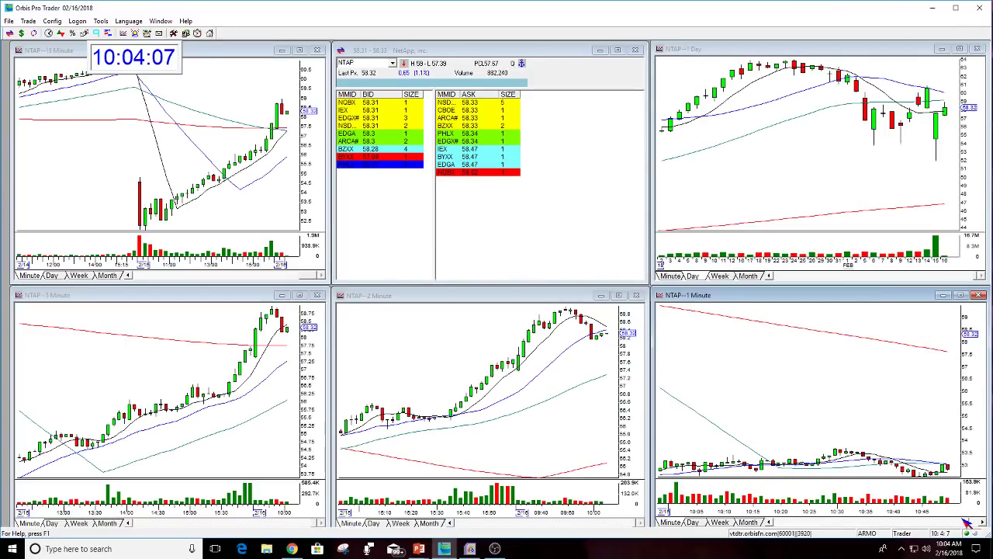
{"action": "left_click", "coordinate": [364, 63]}
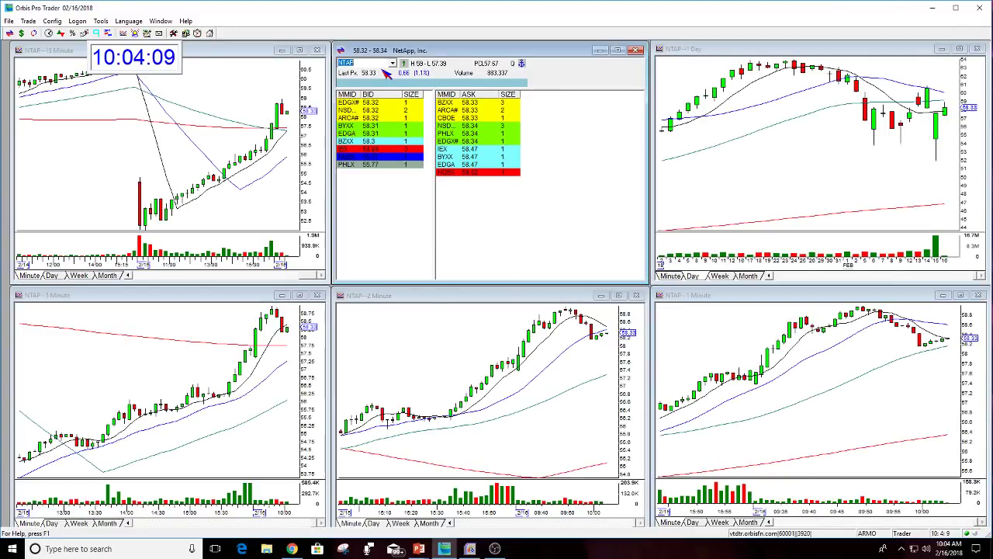
{"action": "type", "text": "TRUE"}
{"action": "key", "text": "Return"}
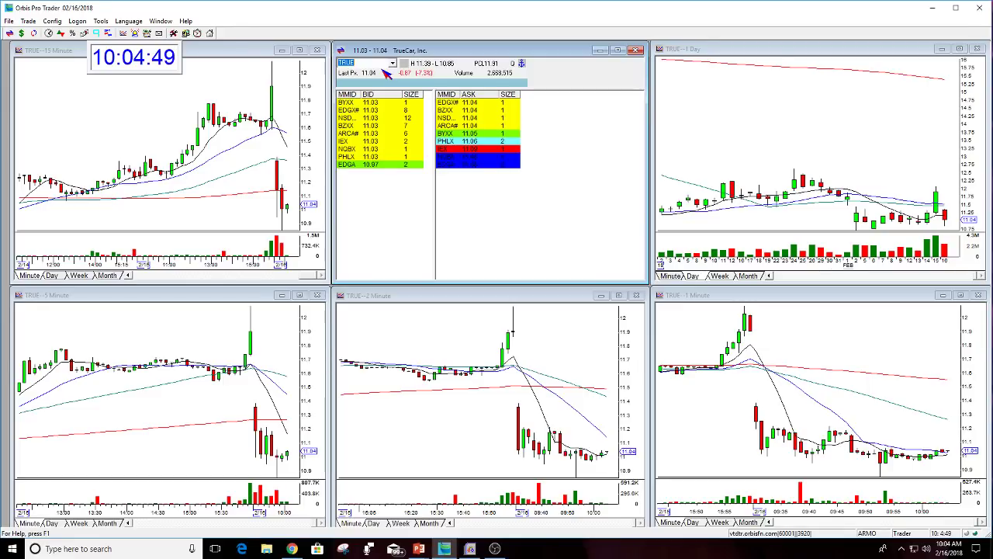
Check QQQ and SPY in turn across the linked charts, and bring TRUE back into the quote window
{"action": "type", "text": "QQQ"}
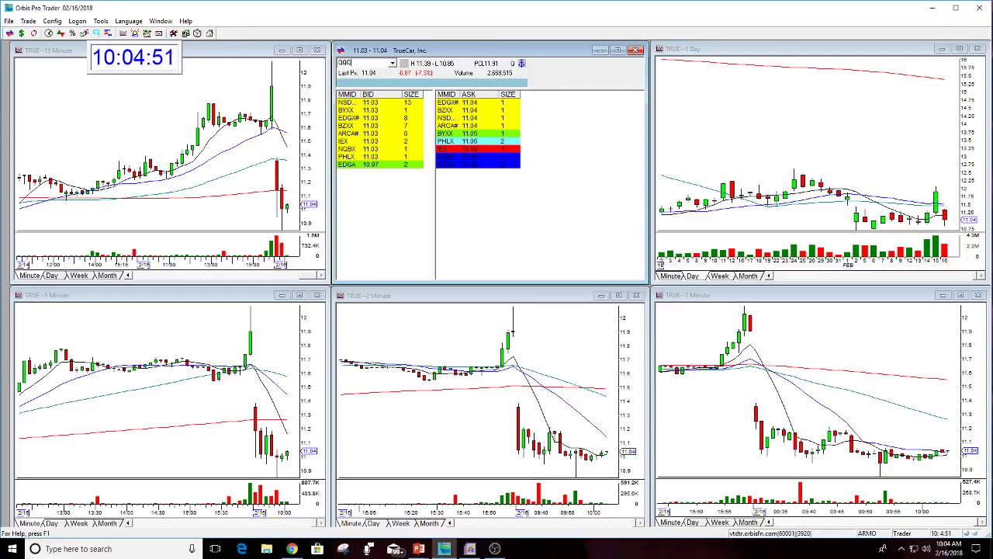
{"action": "key", "text": "Return"}
{"action": "type", "text": "SPY"}
{"action": "key", "text": "Return"}
{"action": "type", "text": "TRU"}
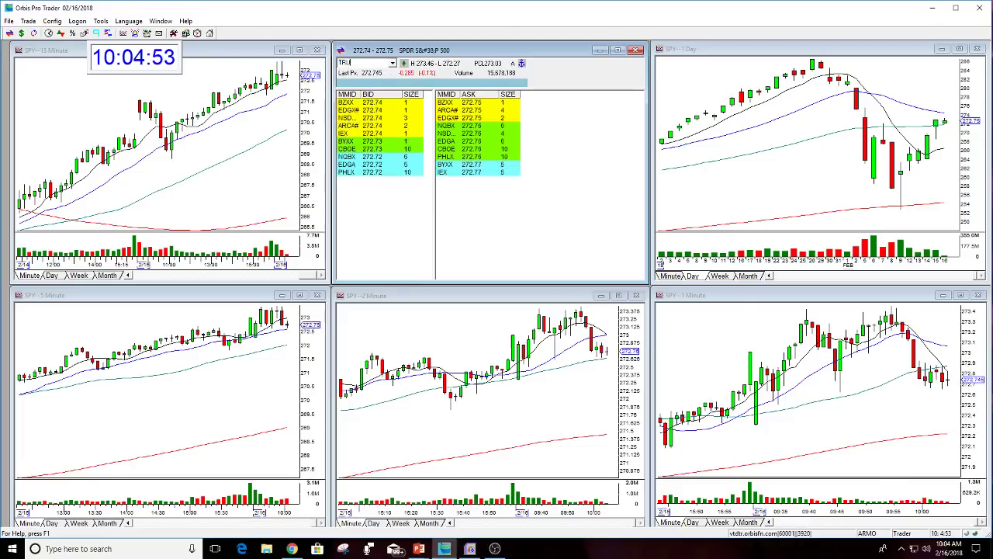
{"action": "type", "text": "E"}
{"action": "key", "text": "Return"}
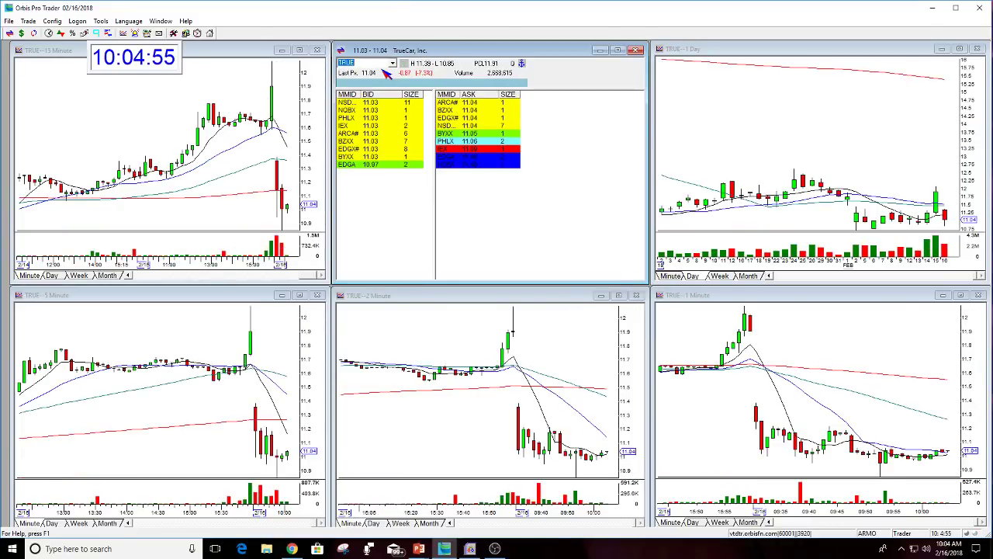
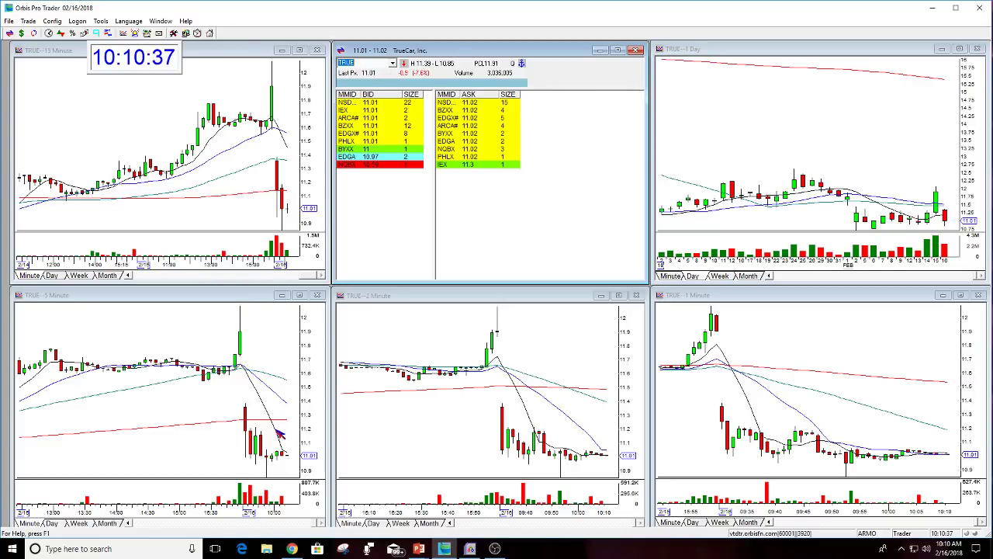
Examine TRUE's 5-minute chart, recheck QQQ and SPY for market direction, and return to TRUE
{"action": "left_click", "coordinate": [282, 432]}
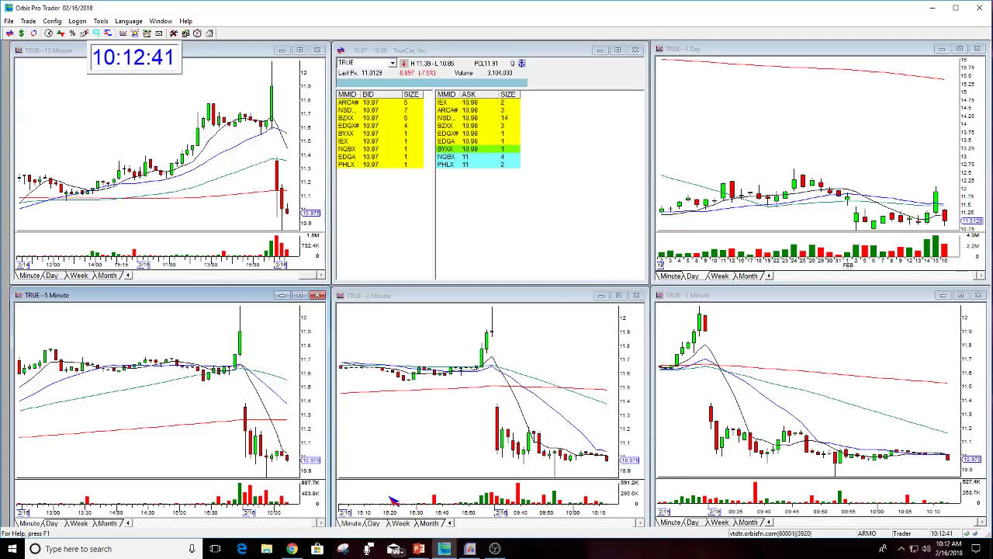
{"action": "left_click", "coordinate": [380, 80]}
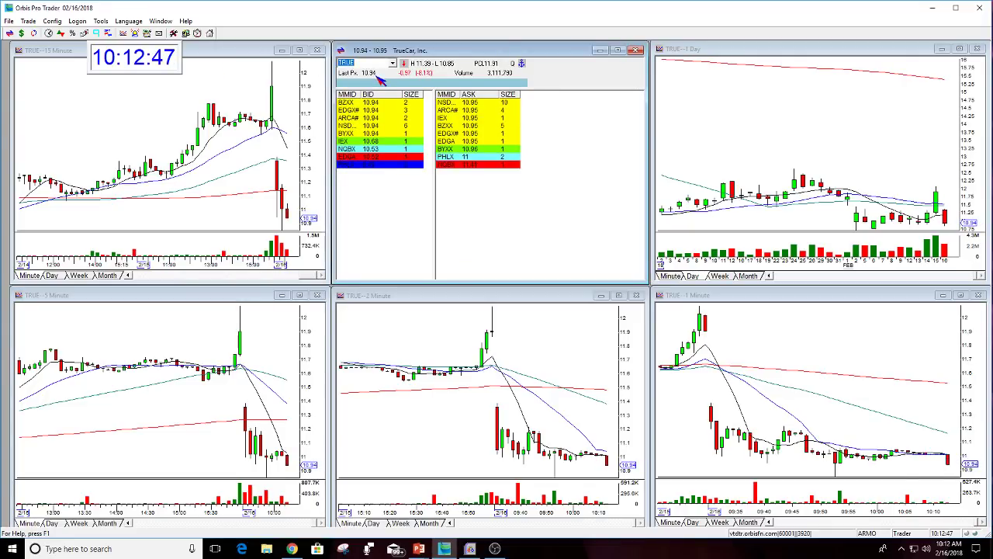
{"action": "type", "text": "QQQ"}
{"action": "key", "text": "Return"}
{"action": "type", "text": "S"}
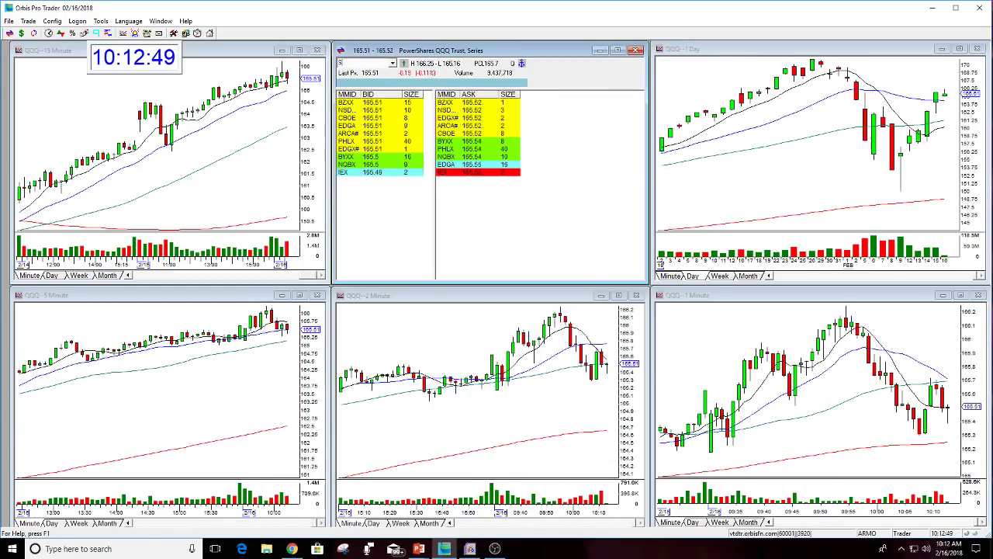
{"action": "type", "text": "PY"}
{"action": "key", "text": "Return"}
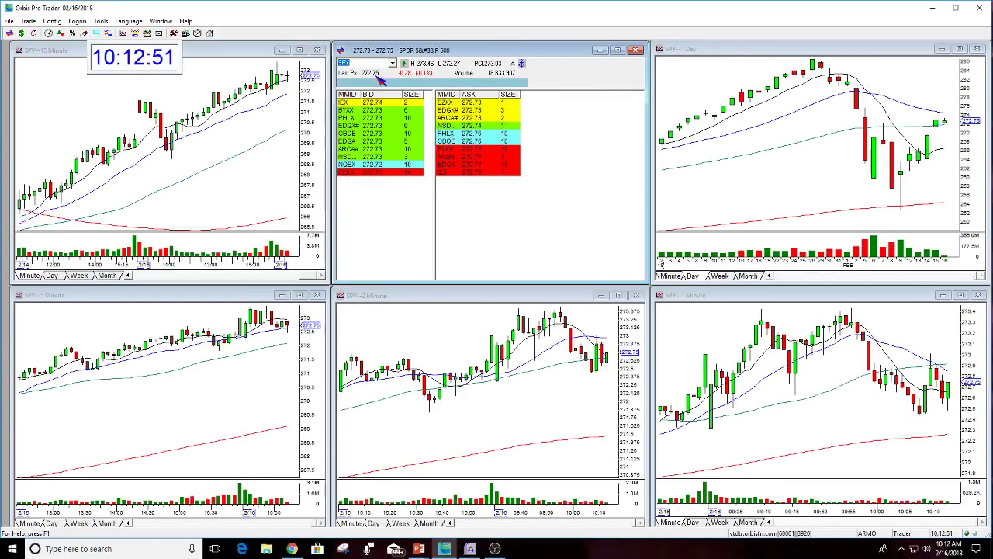
{"action": "type", "text": "TRUE"}
{"action": "key", "text": "Return"}
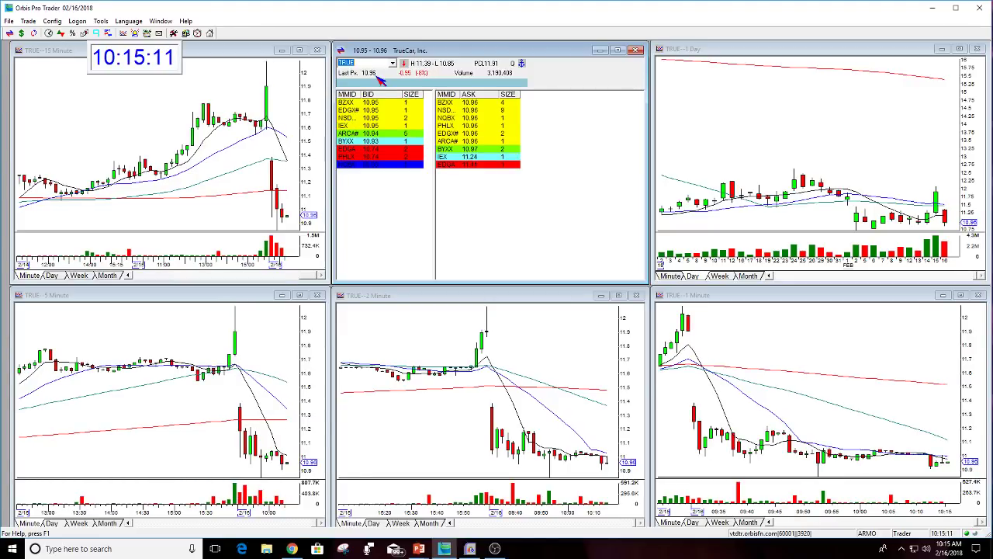
Review NFLX, GOOG and AMZN in turn across the linked charts, and reload TRUE for comparison
{"action": "type", "text": "NFLX"}
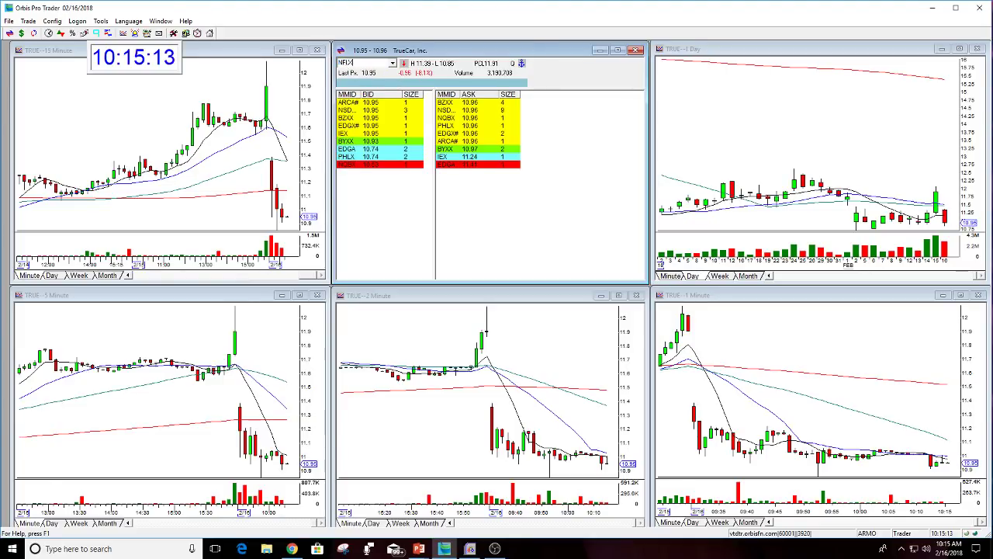
{"action": "key", "text": "Return"}
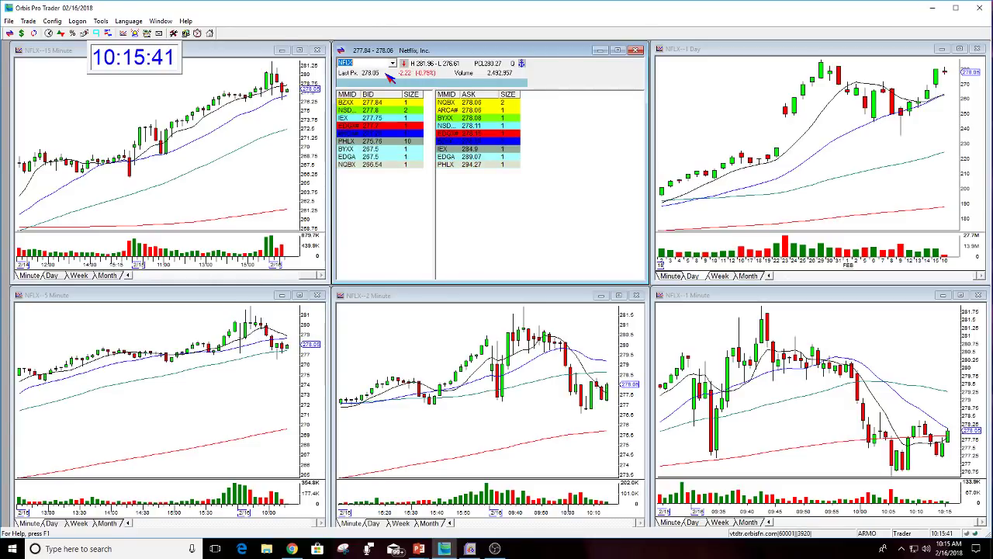
{"action": "type", "text": "GOOG"}
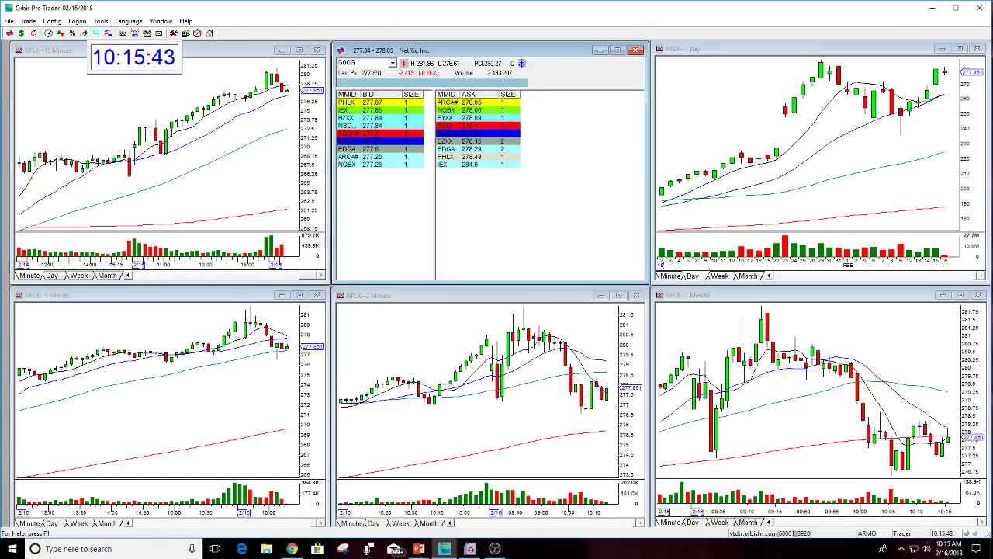
{"action": "key", "text": "Return"}
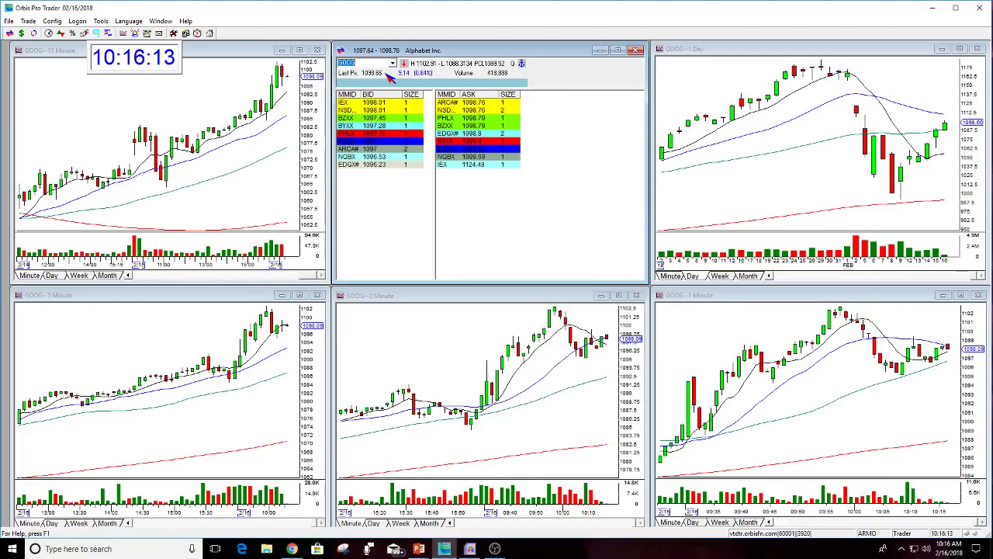
{"action": "type", "text": "AMZN"}
{"action": "key", "text": "Return"}
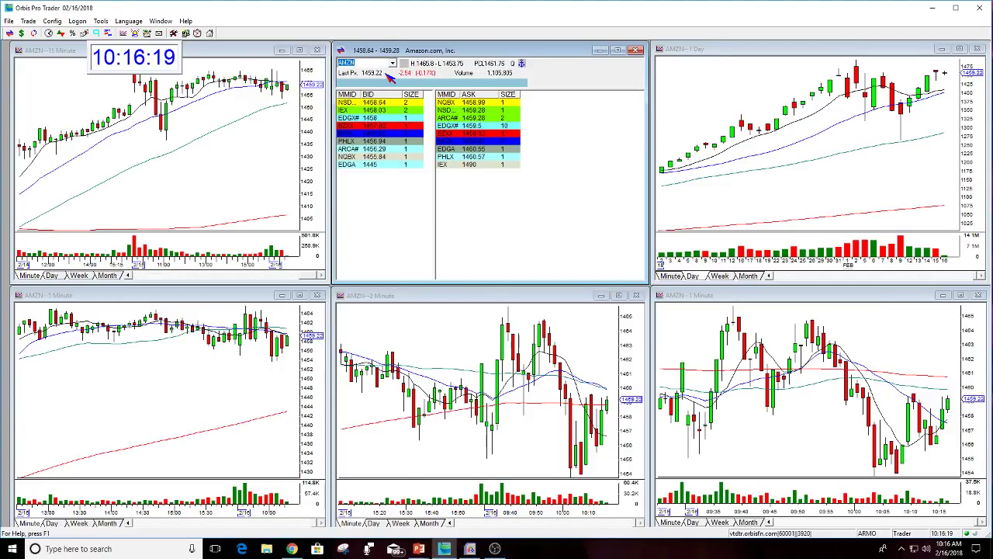
{"action": "type", "text": "TRUE"}
{"action": "key", "text": "Return"}
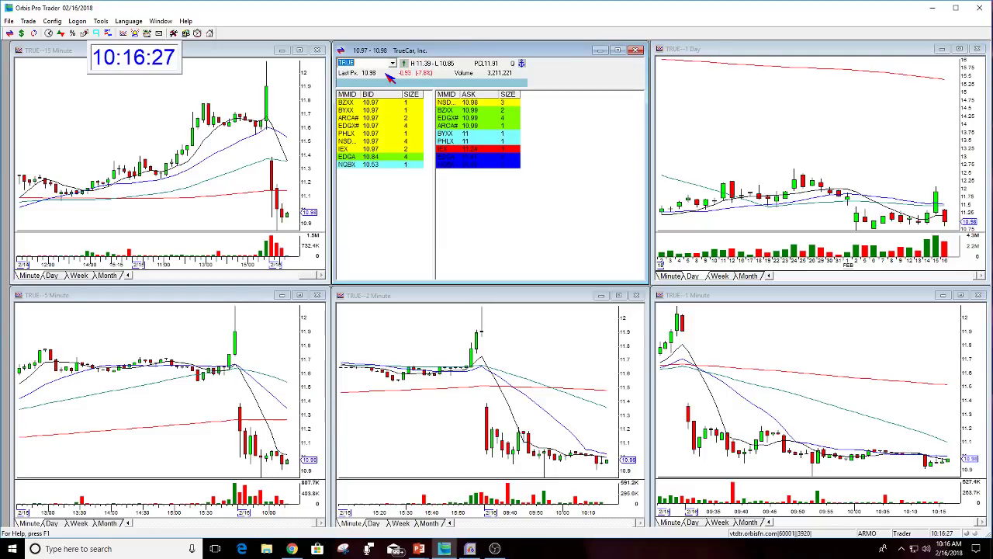
Change the data interval of TRUE's 15-minute chart to 30 minutes
{"action": "right_click", "coordinate": [231, 178]}
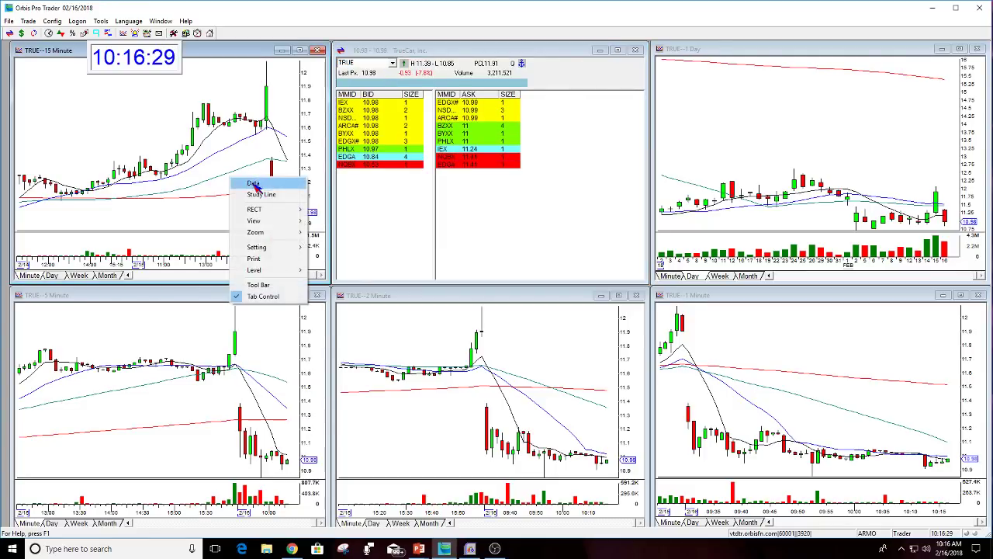
{"action": "left_click", "coordinate": [255, 187]}
{"action": "left_click", "coordinate": [481, 286]}
{"action": "left_click", "coordinate": [480, 320]}
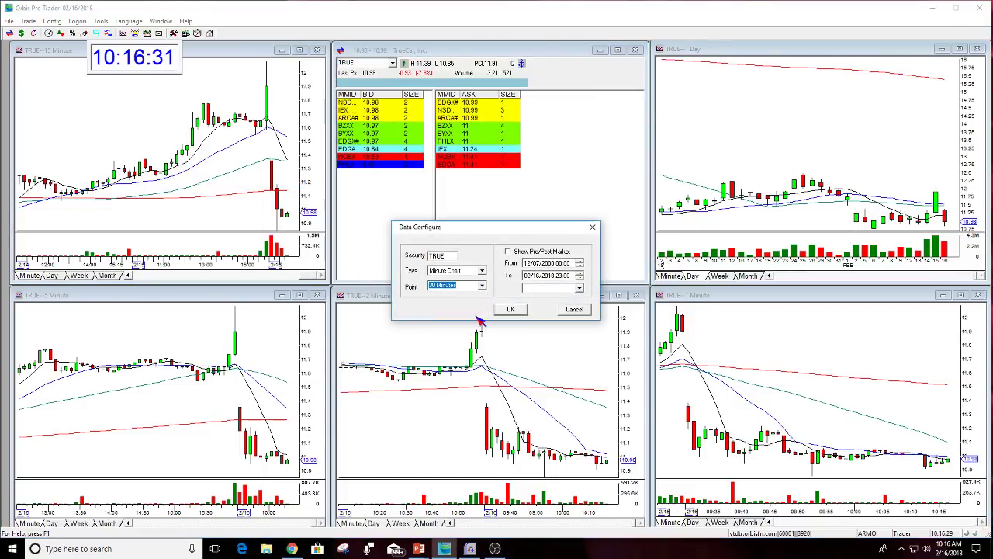
{"action": "left_click", "coordinate": [510, 308]}
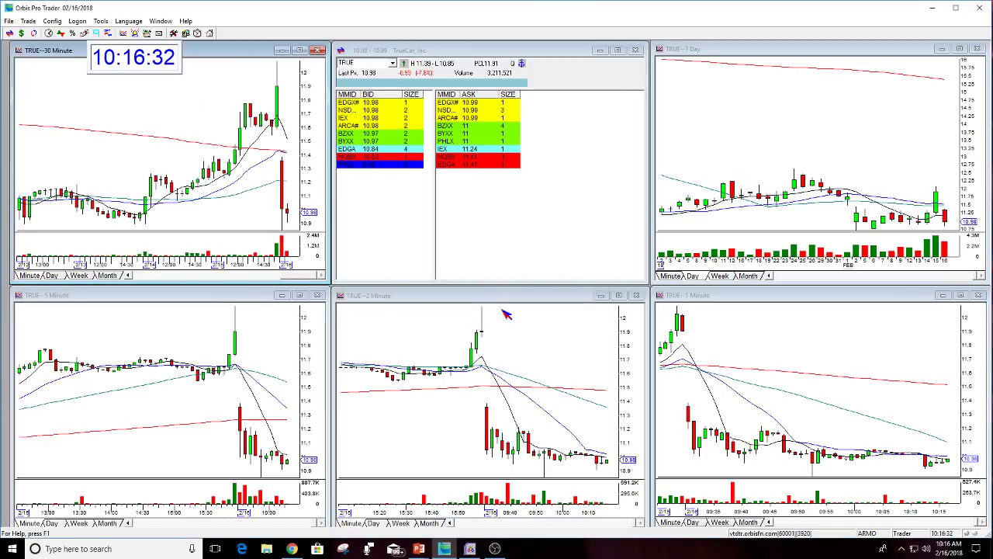
Change the data interval of TRUE's 30-minute chart to 60 minutes
{"action": "right_click", "coordinate": [231, 196]}
{"action": "left_click", "coordinate": [254, 195]}
{"action": "left_click", "coordinate": [481, 287]}
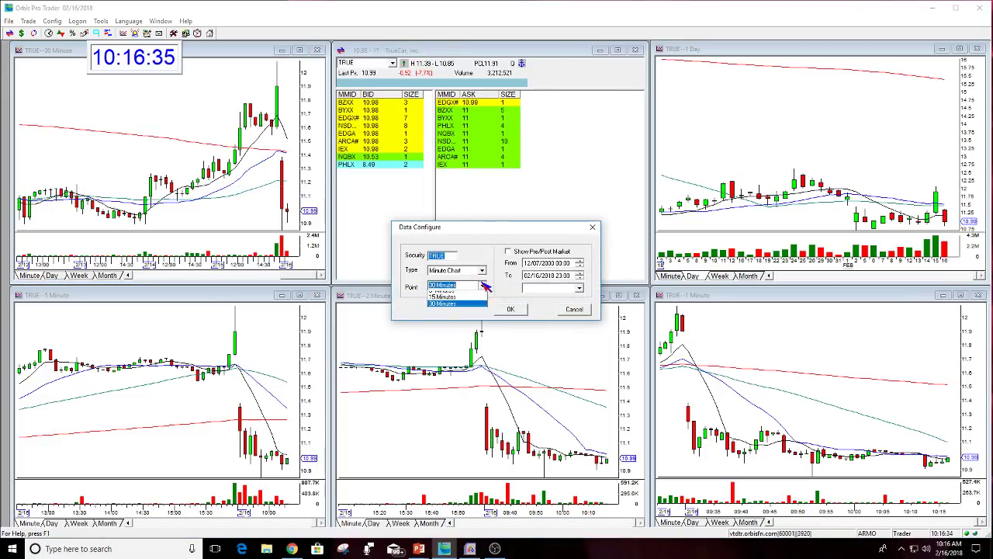
{"action": "left_click", "coordinate": [480, 321]}
{"action": "left_click", "coordinate": [510, 309]}
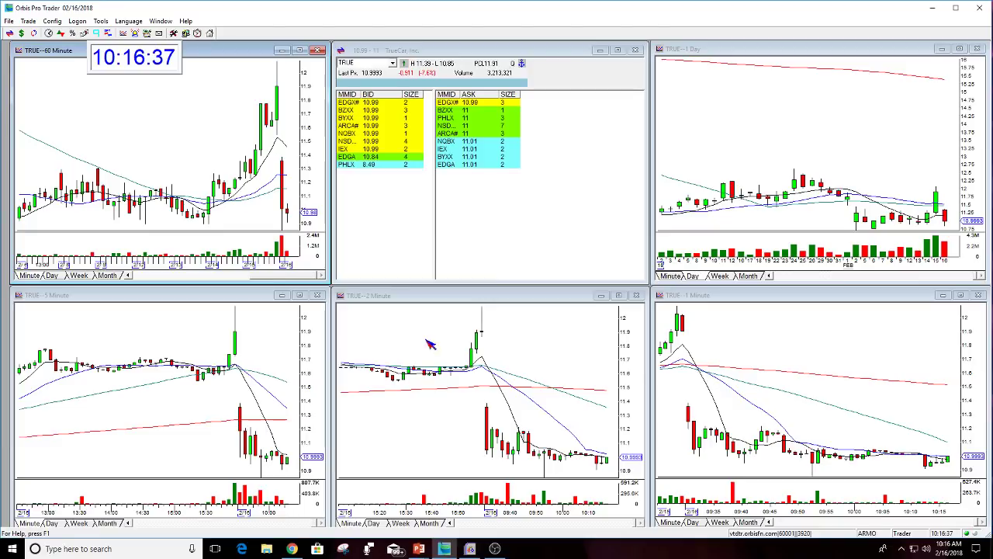
Change the data interval of TRUE's 60-minute chart to 15 minutes
{"action": "right_click", "coordinate": [262, 196]}
{"action": "left_click", "coordinate": [276, 203]}
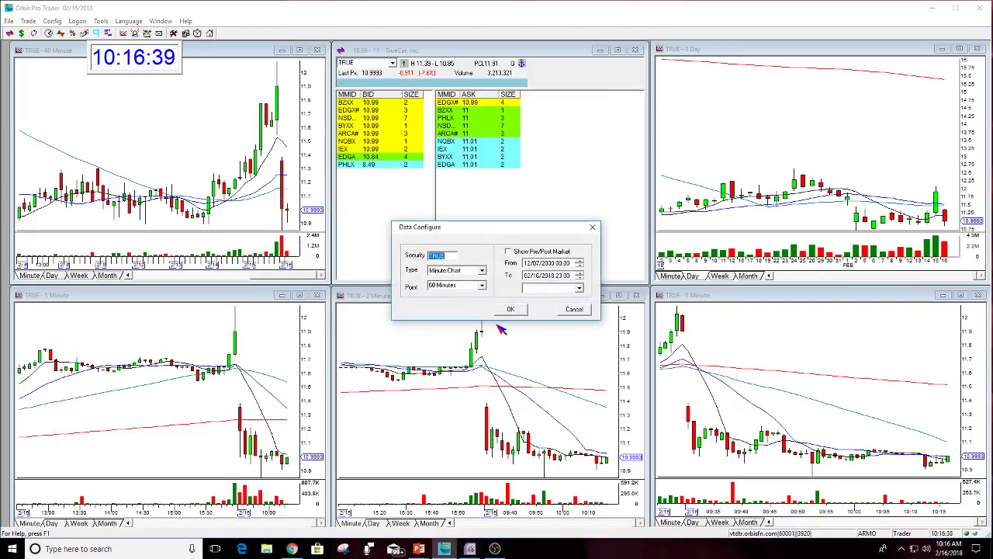
{"action": "left_click", "coordinate": [482, 287]}
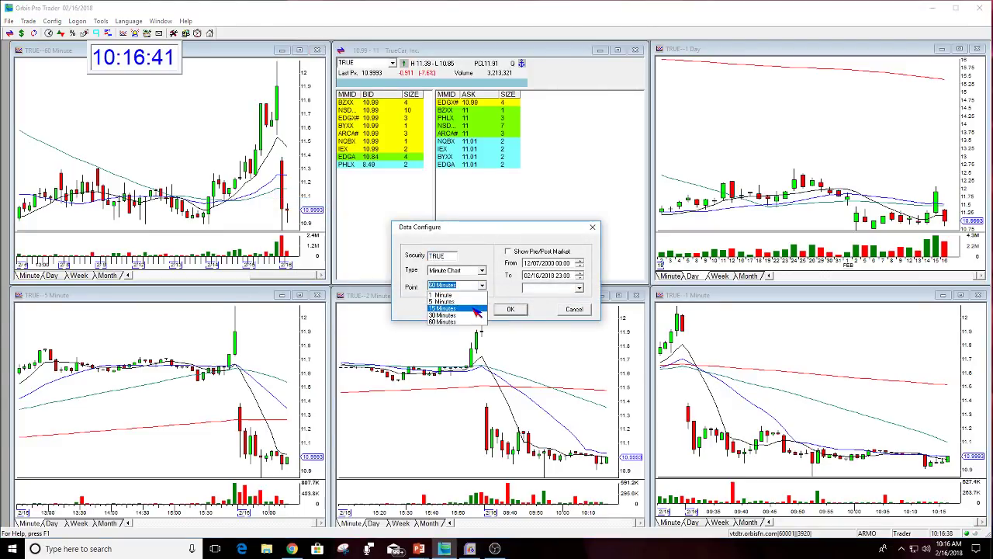
{"action": "left_click", "coordinate": [458, 309]}
{"action": "left_click", "coordinate": [509, 310]}
{"action": "left_click_drag", "start_coordinate": [264, 161], "coordinate": [285, 174]}
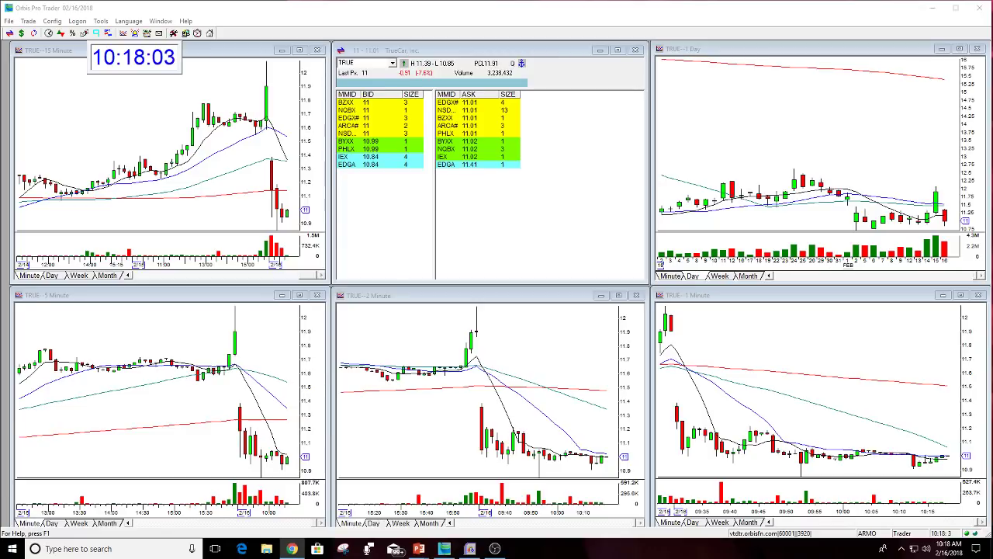
Inspect candle values on TRUE's 5-minute chart and its 1-minute chart around the early-session drop
{"action": "left_click", "coordinate": [800, 392]}
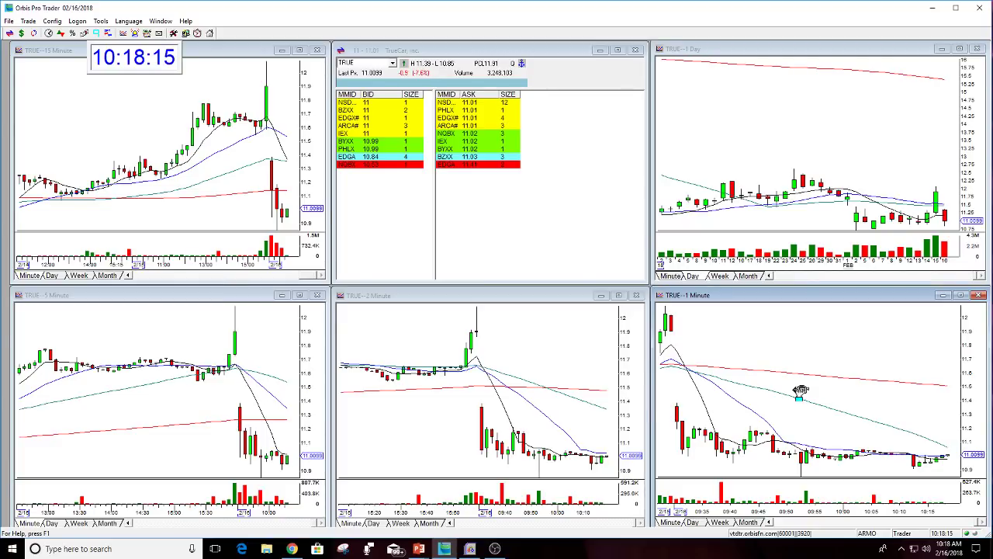
{"action": "left_click", "coordinate": [219, 424]}
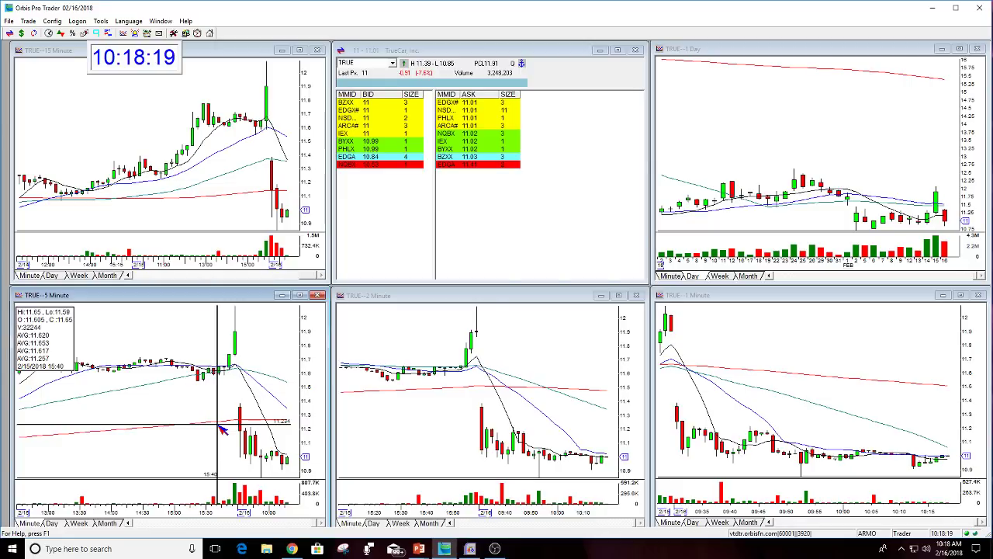
{"action": "left_click", "coordinate": [728, 419]}
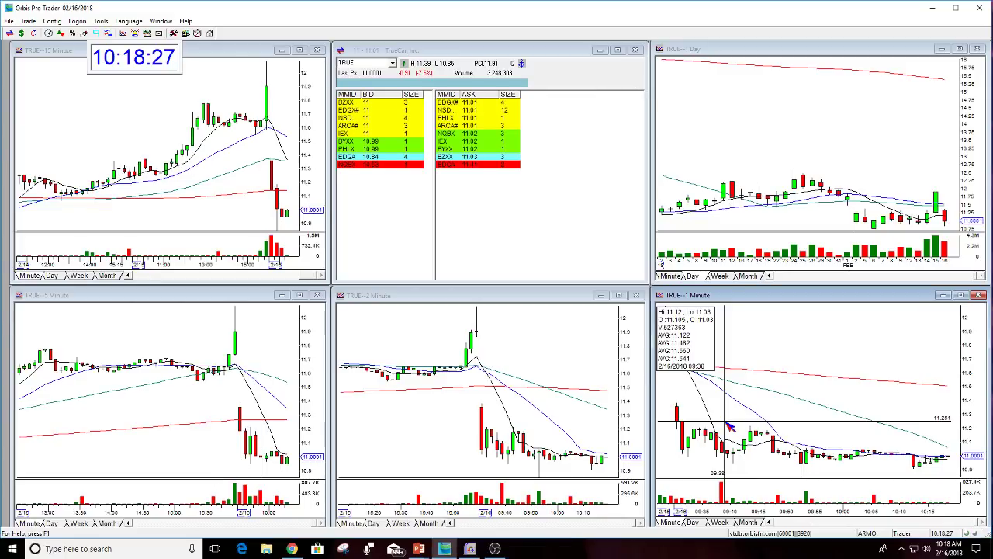
{"action": "left_click", "coordinate": [729, 427]}
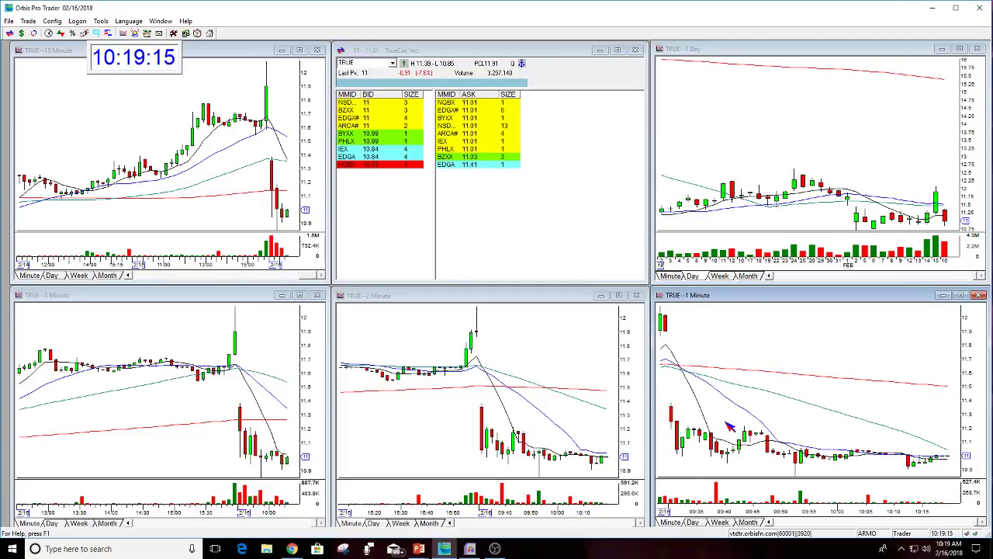
Check QQQ and SPY for market direction, examine SPY's daily chart around the February low, and return to TRUE
{"action": "left_click", "coordinate": [383, 77]}
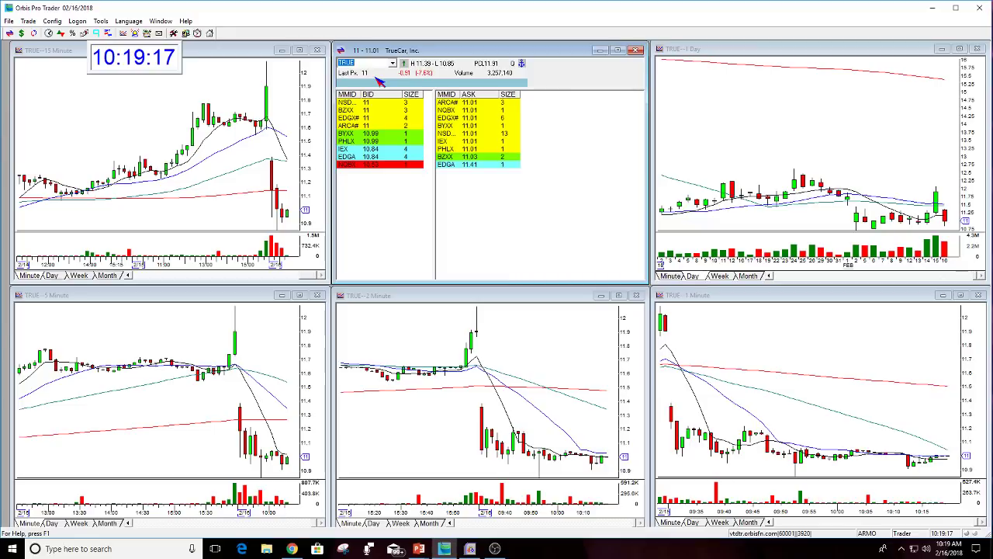
{"action": "type", "text": "QQQ"}
{"action": "key", "text": "Return"}
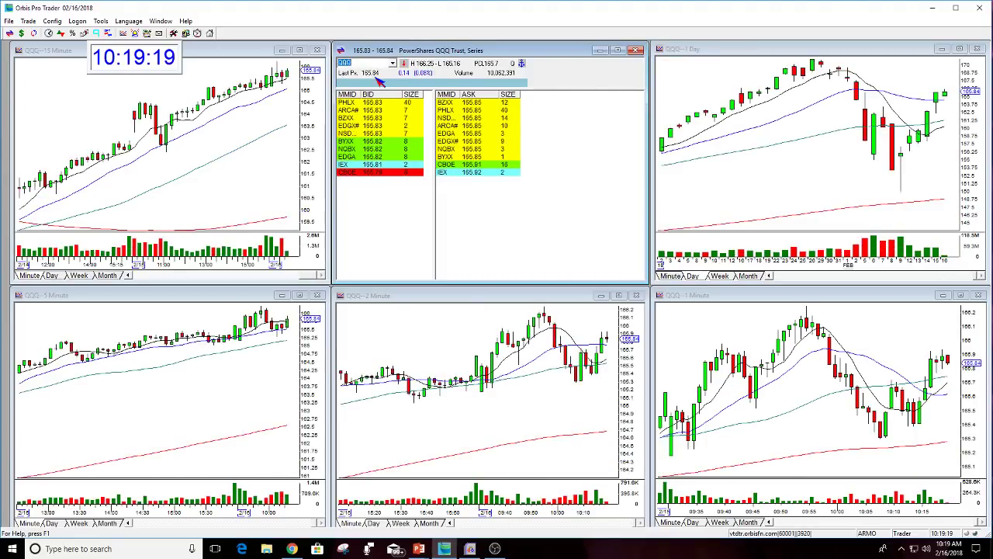
{"action": "type", "text": "SPY"}
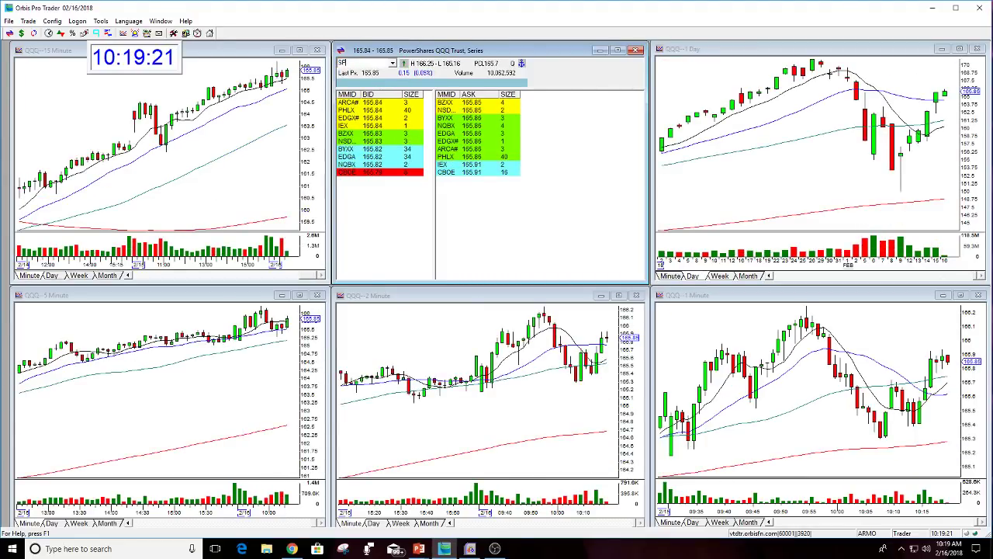
{"action": "key", "text": "Return"}
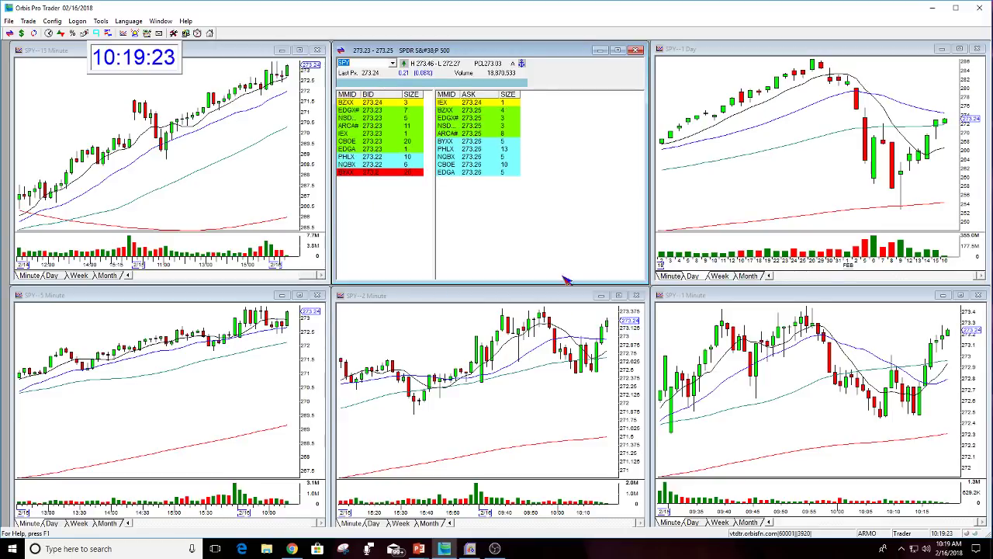
{"action": "left_click", "coordinate": [865, 147]}
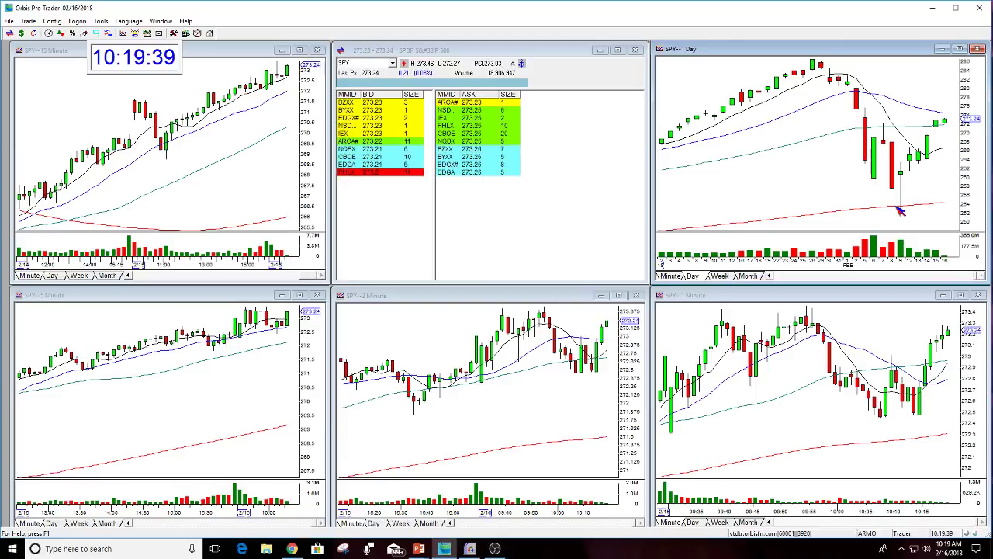
{"action": "left_click", "coordinate": [360, 68]}
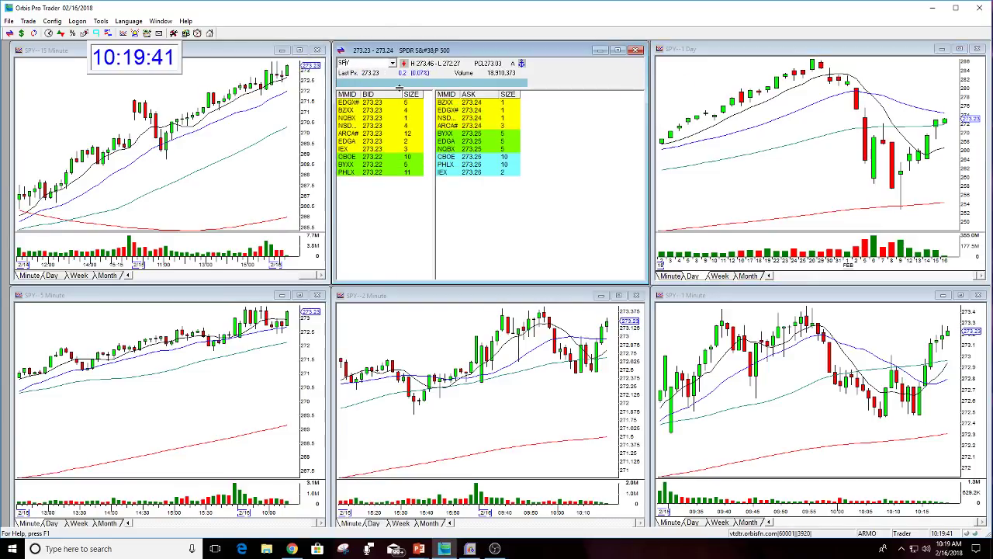
{"action": "type", "text": "TRUE"}
{"action": "key", "text": "Return"}
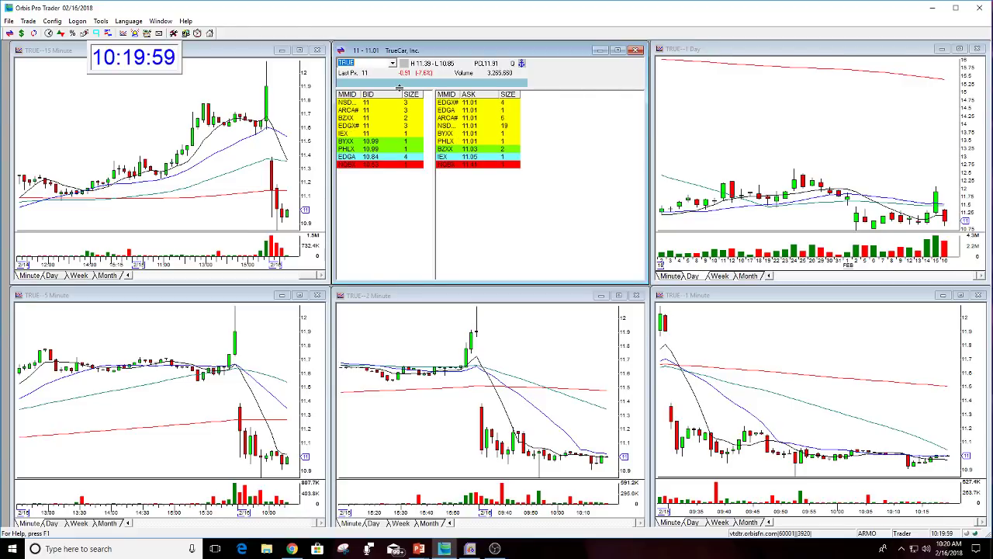
Recheck the index ETFs QQQ and SPY across the linked charts
{"action": "type", "text": "QQQ"}
{"action": "key", "text": "Return"}
{"action": "type", "text": "DIA"}
{"action": "key", "text": "Return"}
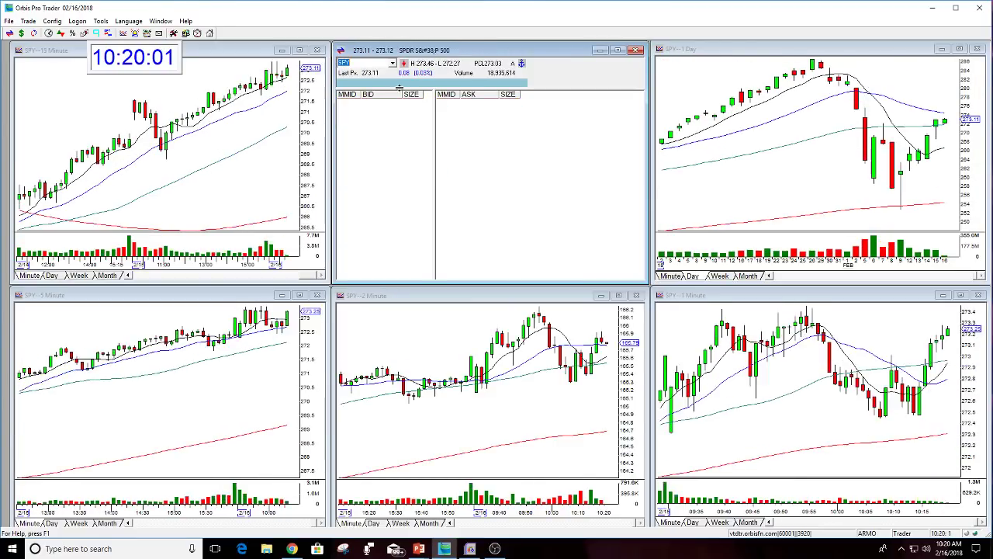
Review AAPL and NVDA in turn across the linked charts, and reload TRUE for comparison
{"action": "type", "text": "AAPL"}
{"action": "key", "text": "Return"}
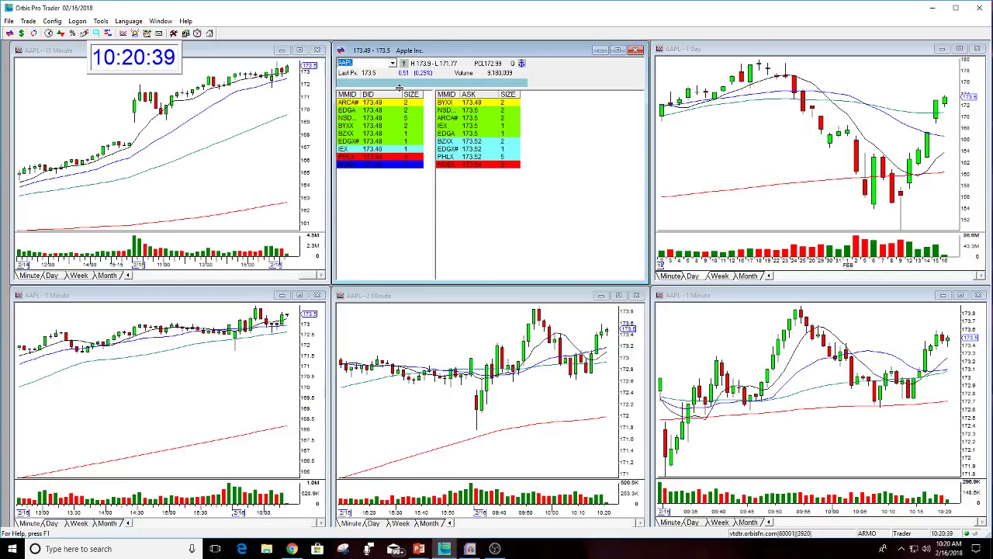
{"action": "type", "text": "NVDA"}
{"action": "key", "text": "Return"}
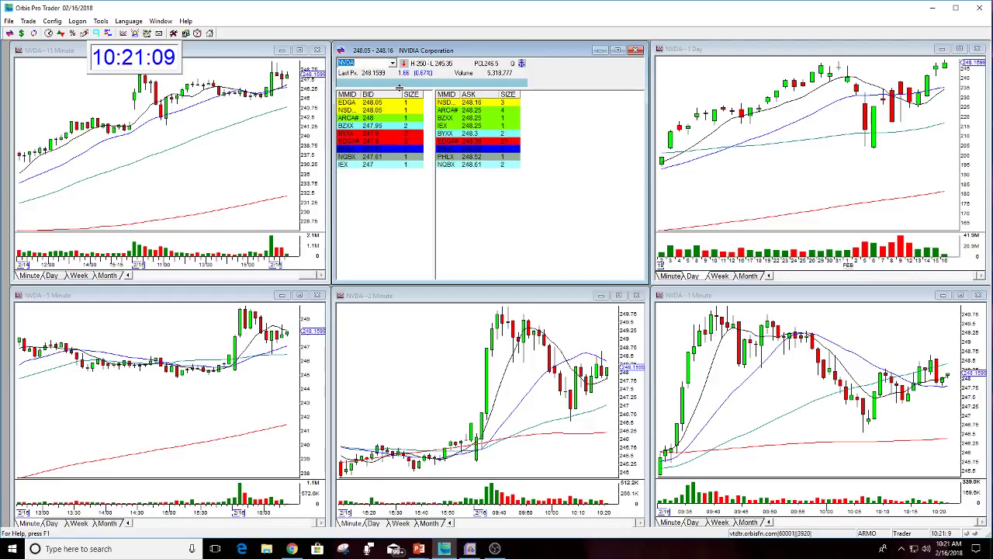
{"action": "type", "text": "TRUE"}
{"action": "key", "text": "Return"}
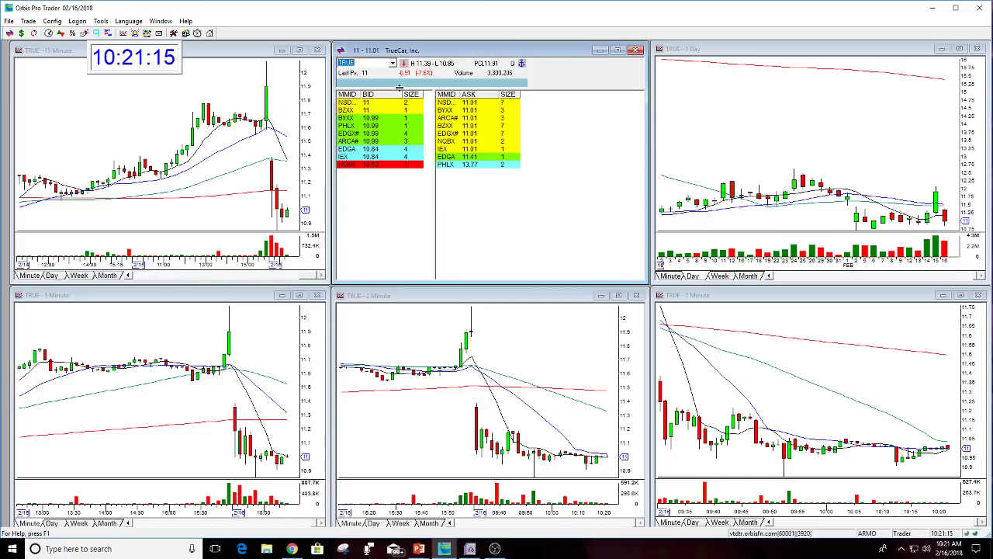
Review FB and WMT in turn across the linked charts, and return to TRUE
{"action": "type", "text": "FB"}
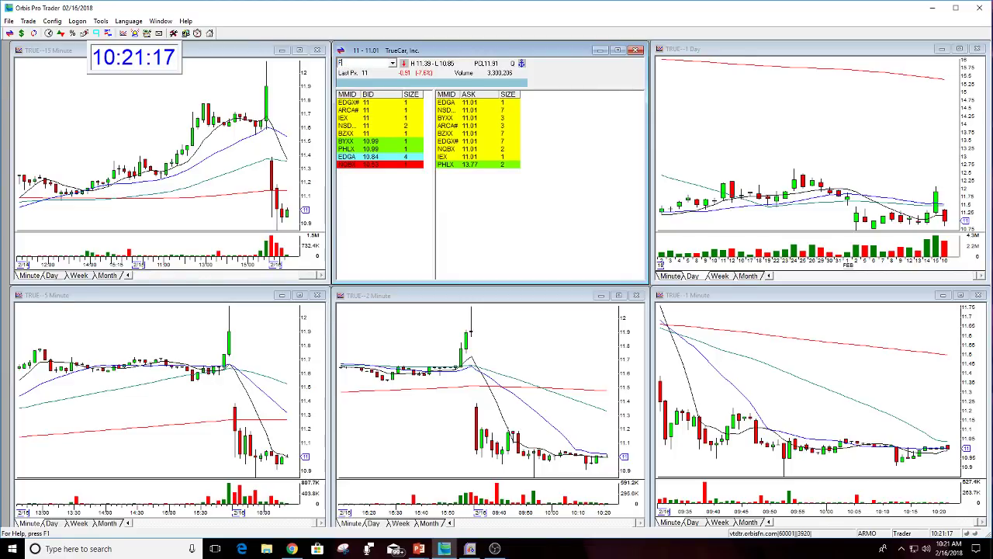
{"action": "key", "text": "Return"}
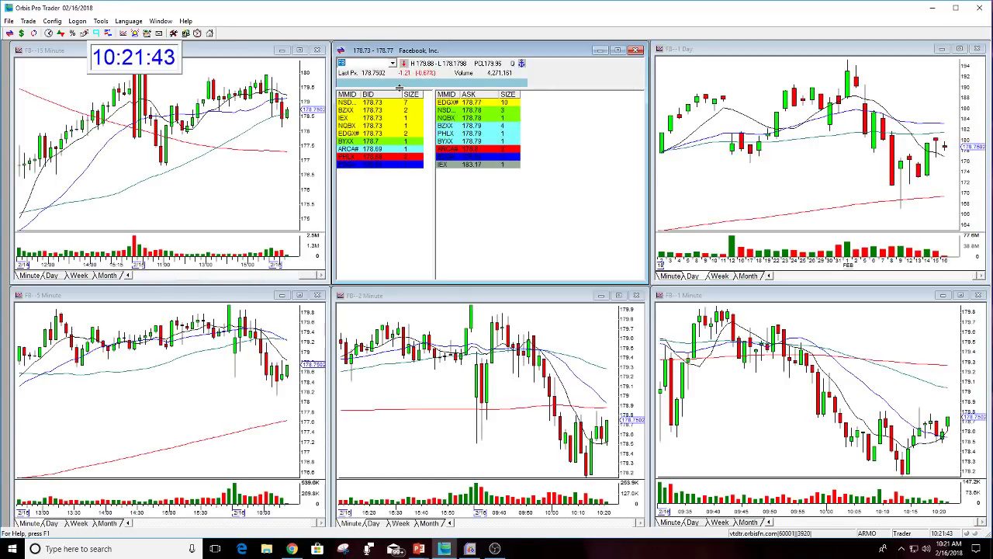
{"action": "type", "text": "WMT"}
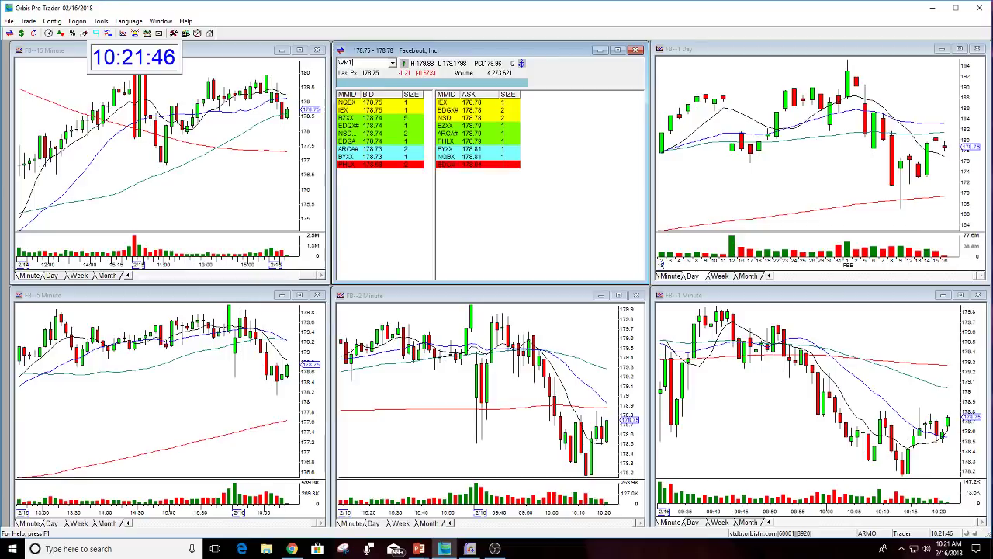
{"action": "key", "text": "Return"}
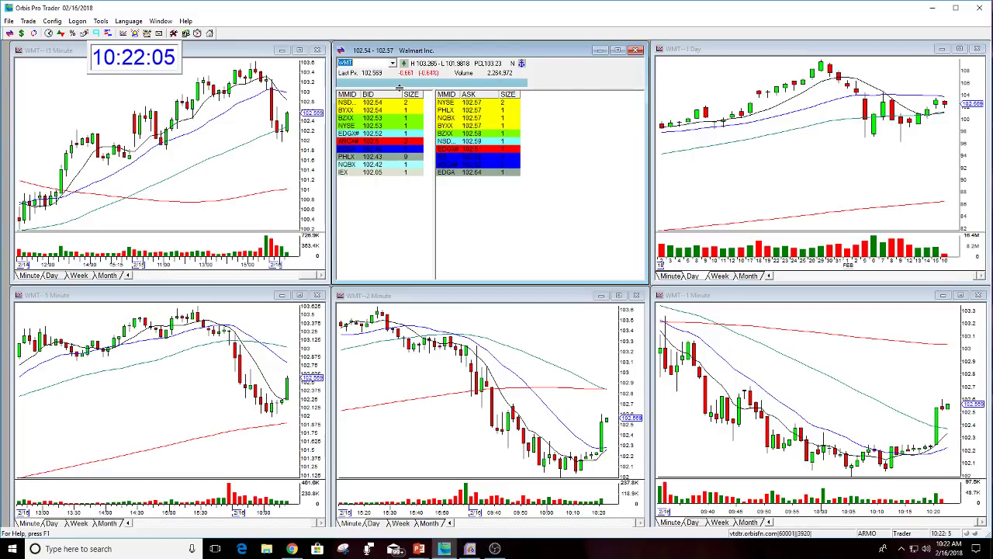
{"action": "type", "text": "TRUE"}
{"action": "key", "text": "Return"}
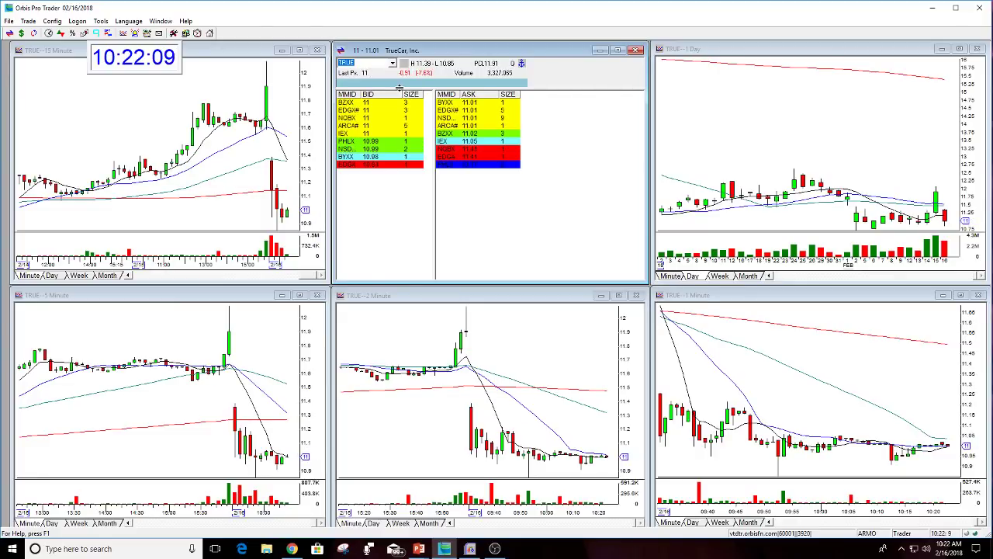
Review HON and WBA in turn across all timeframes, and bring TRUE back up
{"action": "type", "text": "HON"}
{"action": "key", "text": "Return"}
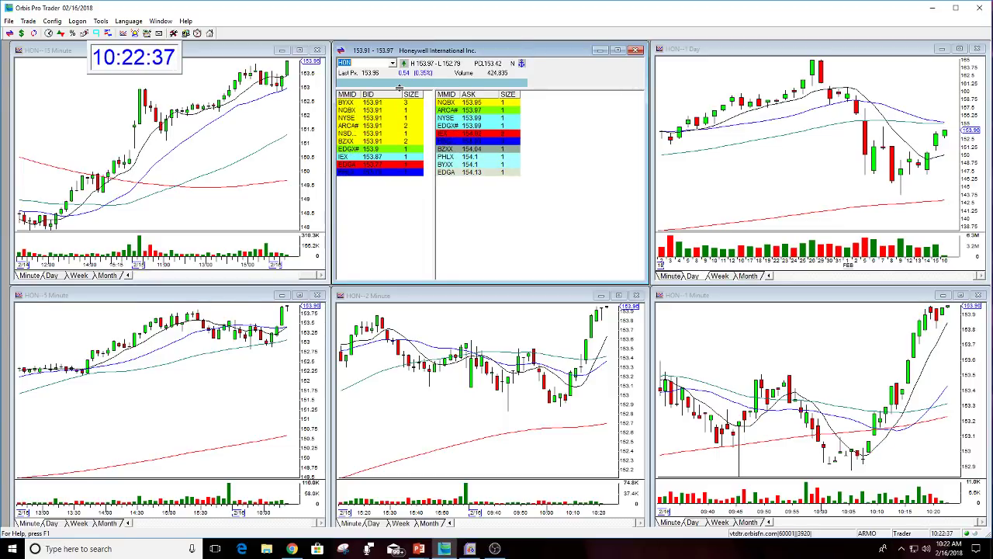
{"action": "type", "text": "WBA"}
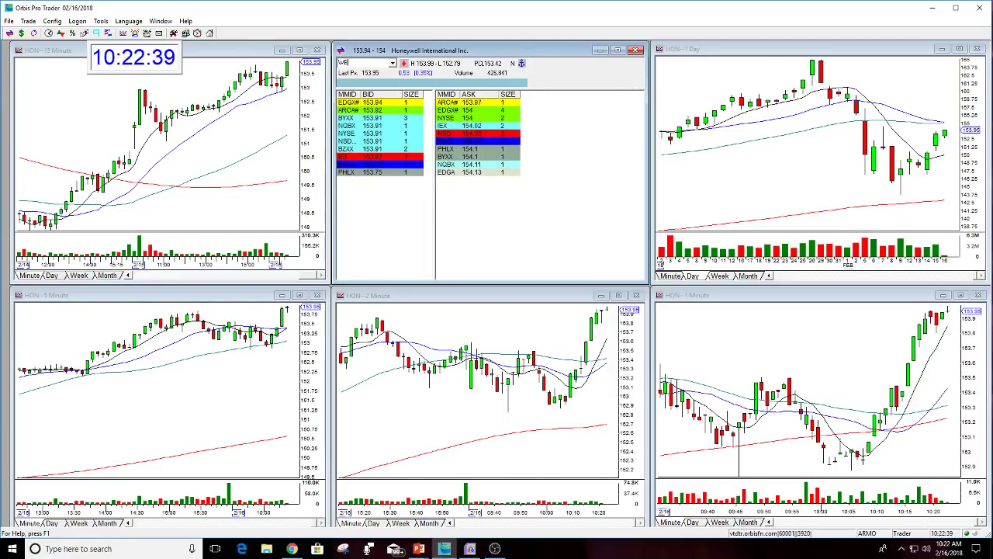
{"action": "key", "text": "Return"}
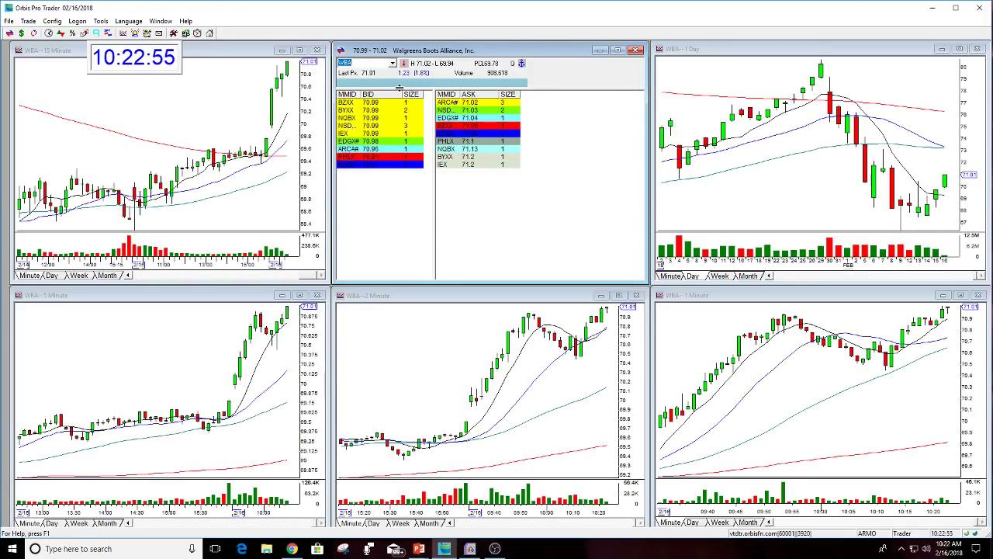
{"action": "type", "text": "TRUE"}
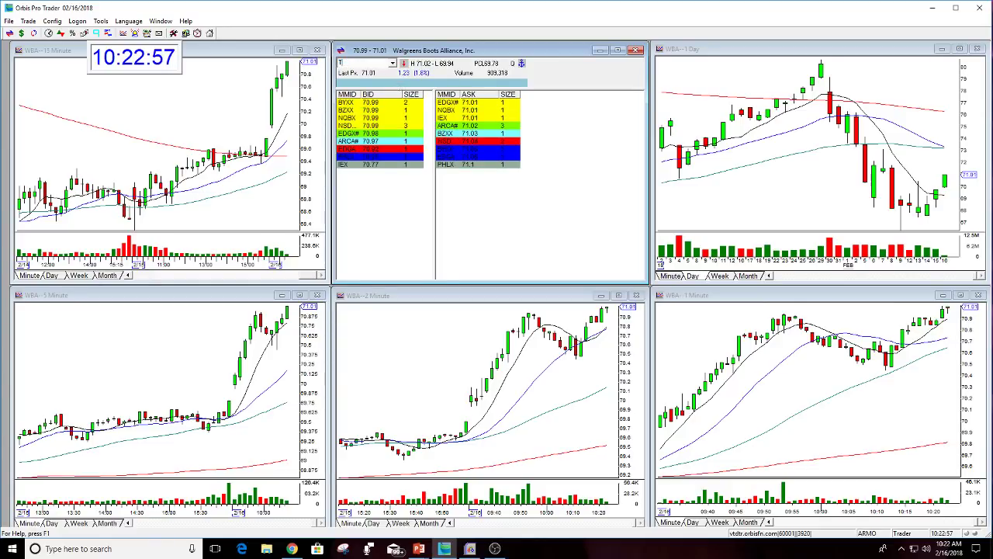
{"action": "key", "text": "Return"}
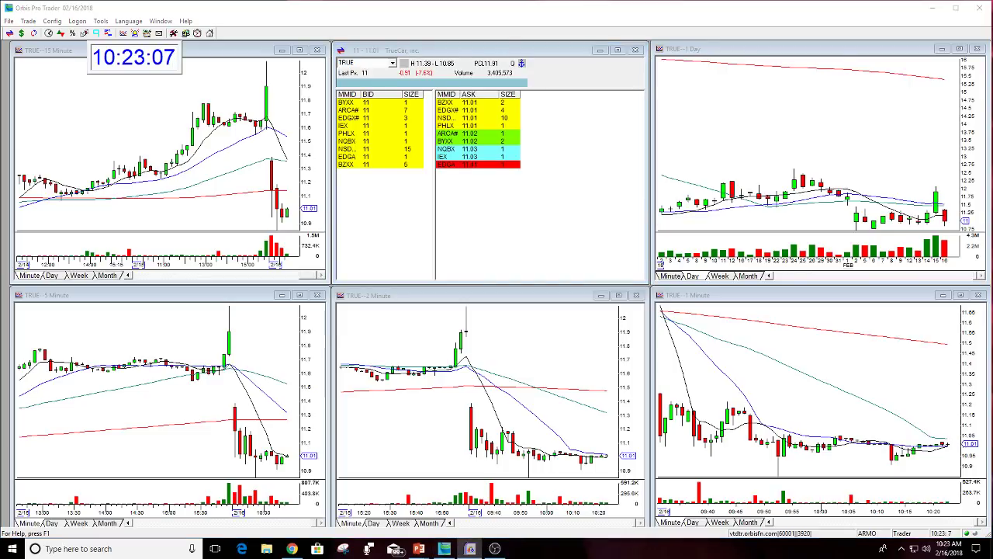
Return to the quote window and compare QQQ, SPY and DIA in turn for overall market direction
{"action": "key", "text": "alt+Tab"}
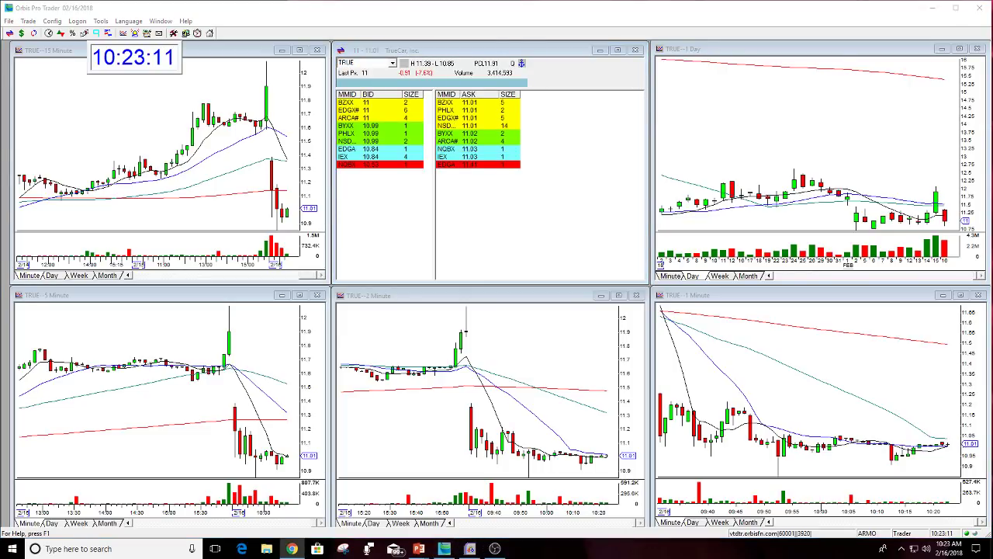
{"action": "left_click", "coordinate": [360, 75]}
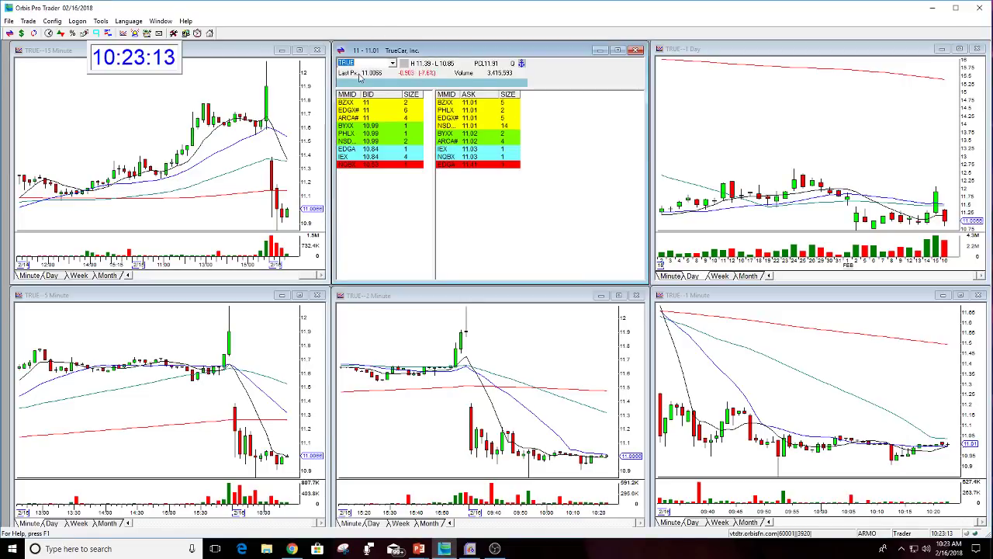
{"action": "type", "text": "QQQ"}
{"action": "key", "text": "Return"}
{"action": "type", "text": "SP"}
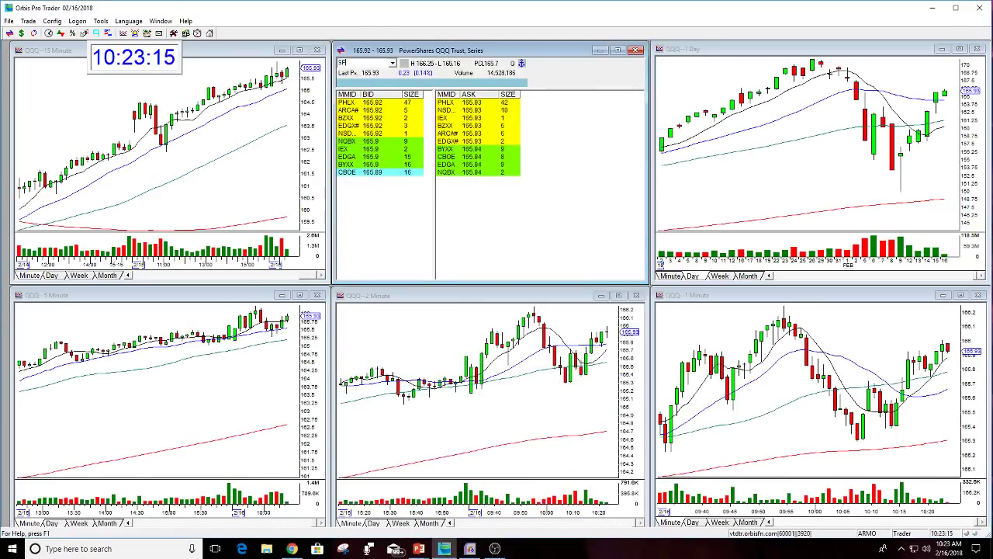
{"action": "type", "text": "Y"}
{"action": "key", "text": "Return"}
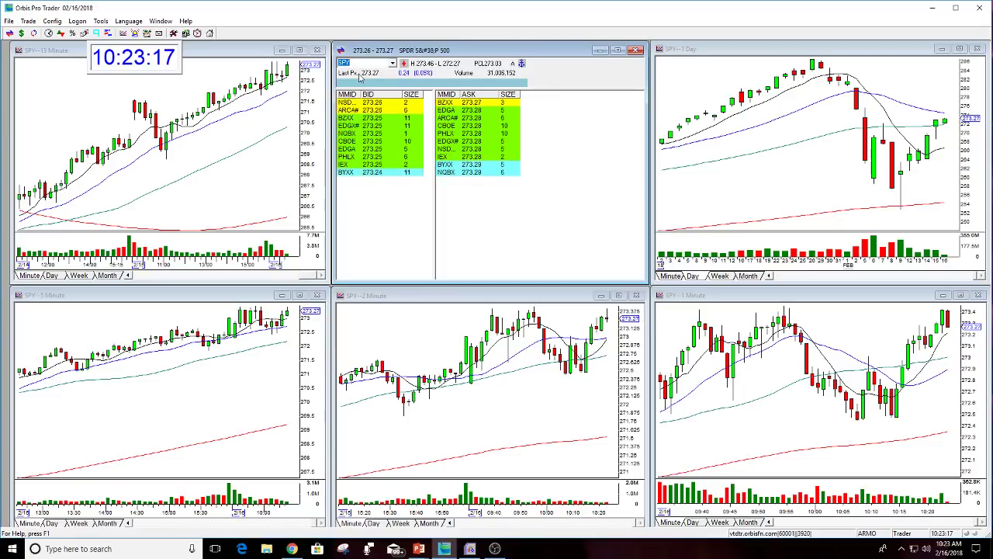
{"action": "type", "text": "DIA"}
{"action": "key", "text": "Return"}
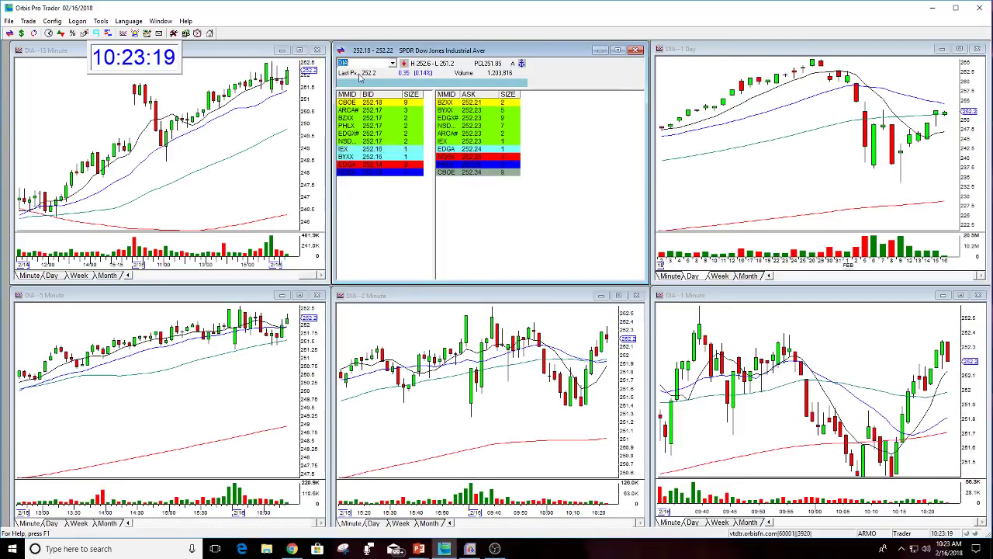
Load GS into the linked charts and review its price action across the timeframes
{"action": "type", "text": "GS"}
{"action": "key", "text": "Return"}
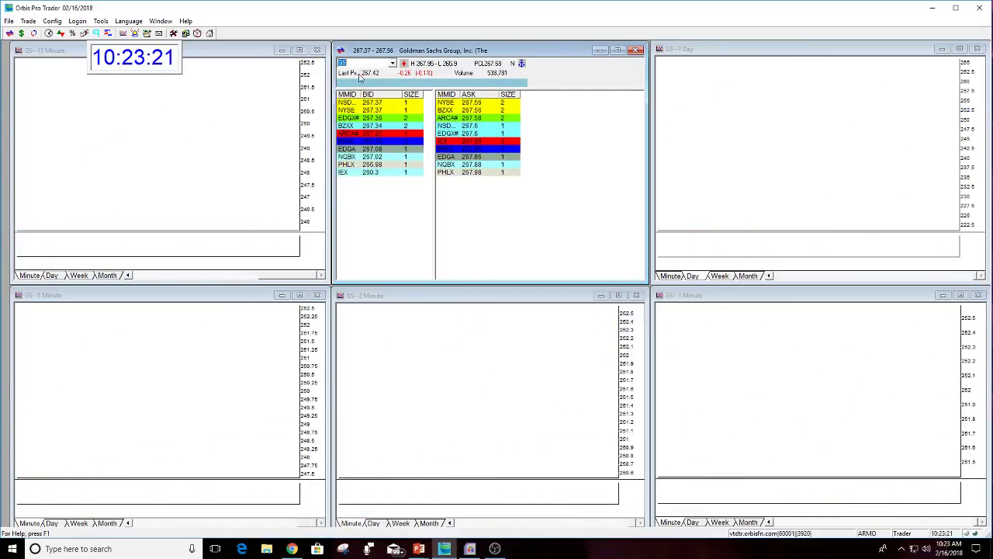
{"action": "left_click", "coordinate": [292, 548]}
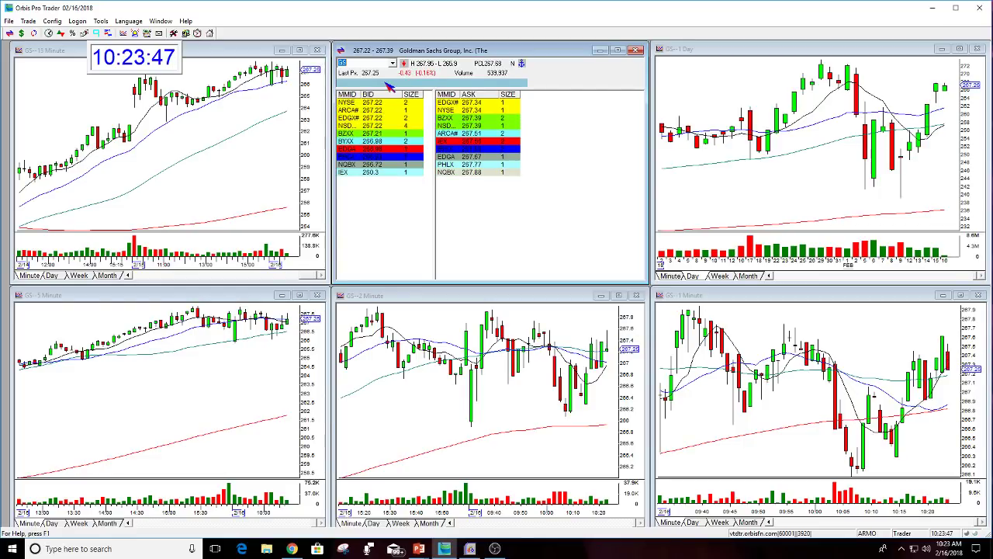
Check TRUE, review CMG and EXPE in turn across the linked charts, and return to TRUE
{"action": "type", "text": "TRUE"}
{"action": "key", "text": "Return"}
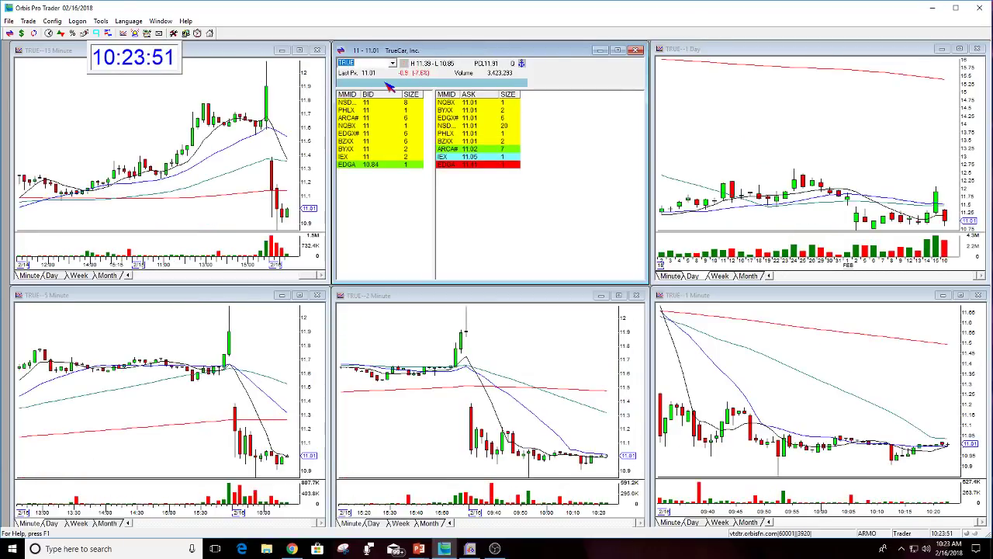
{"action": "type", "text": "CMG"}
{"action": "key", "text": "Return"}
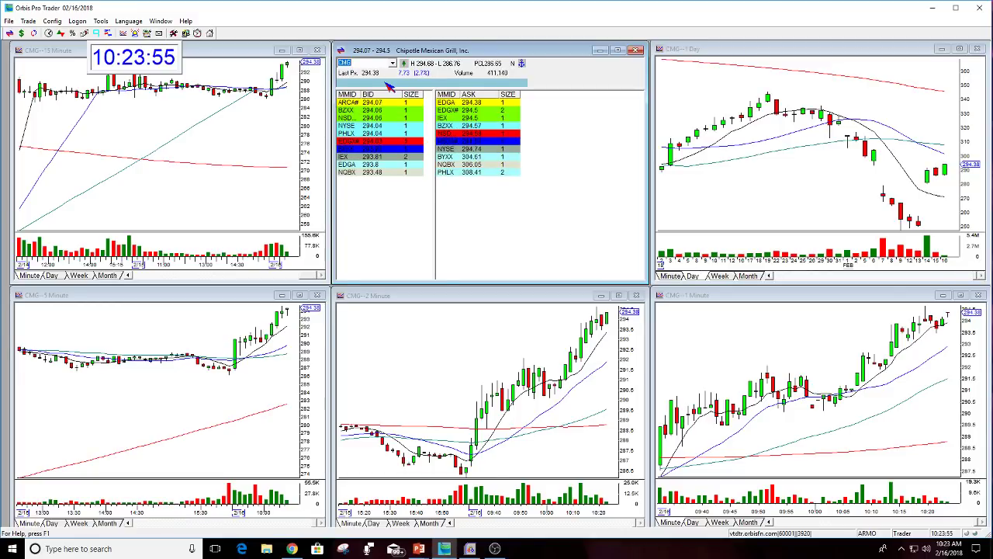
{"action": "type", "text": "EXPE"}
{"action": "key", "text": "Return"}
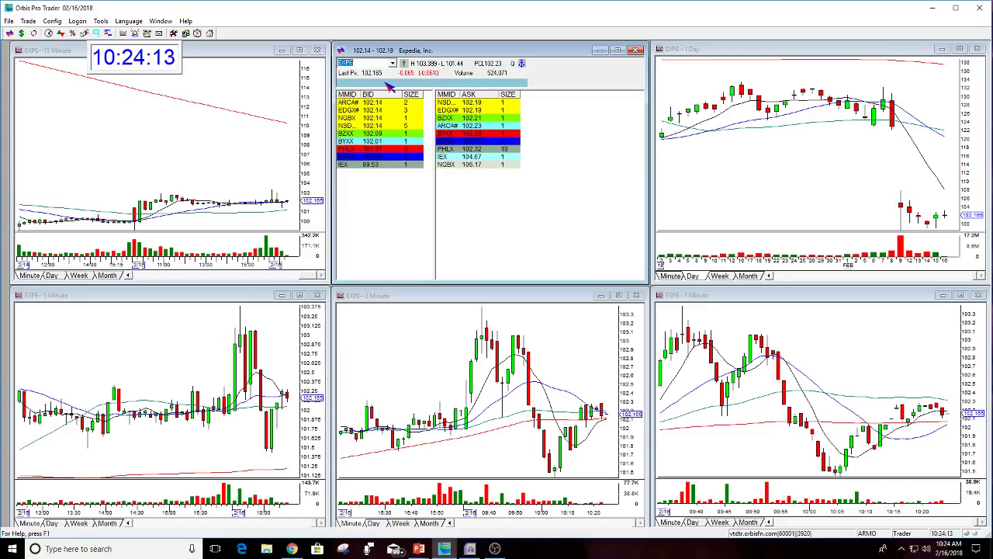
{"action": "type", "text": "TRUE"}
{"action": "key", "text": "Return"}
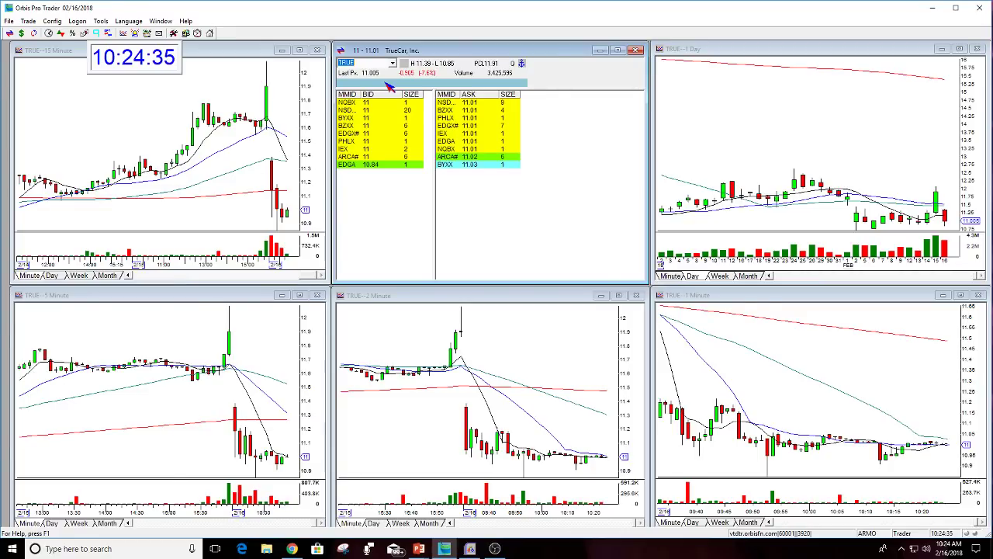
Compare QQQ, SPY and DIA in turn across the timeframes, and bring TRUE back up
{"action": "type", "text": "QQQ"}
{"action": "key", "text": "Return"}
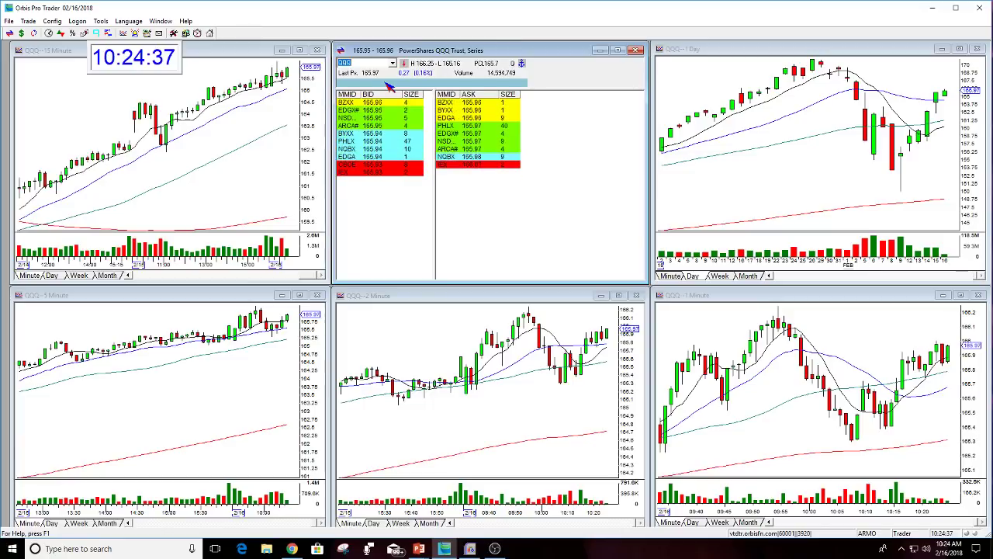
{"action": "type", "text": "SPY"}
{"action": "key", "text": "Return"}
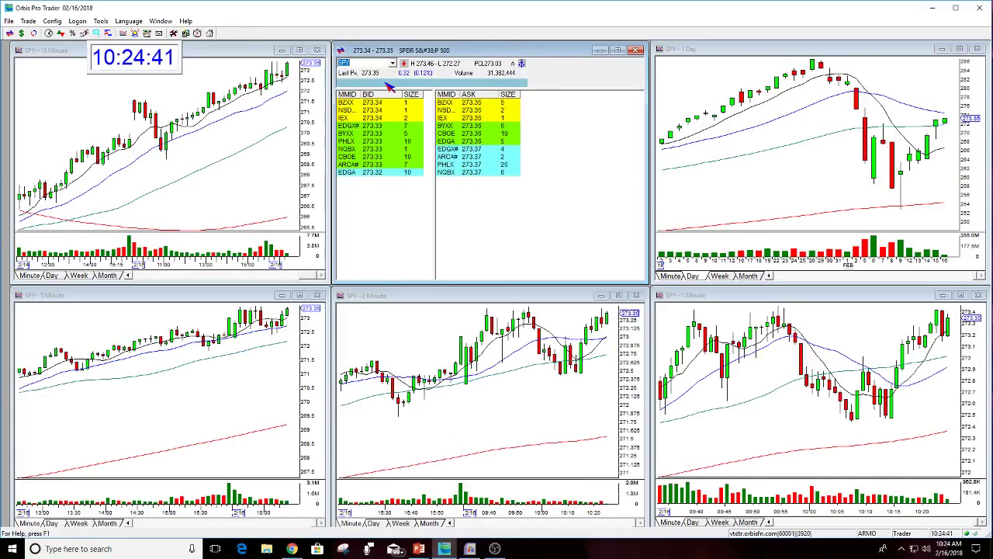
{"action": "type", "text": "DIA"}
{"action": "key", "text": "Return"}
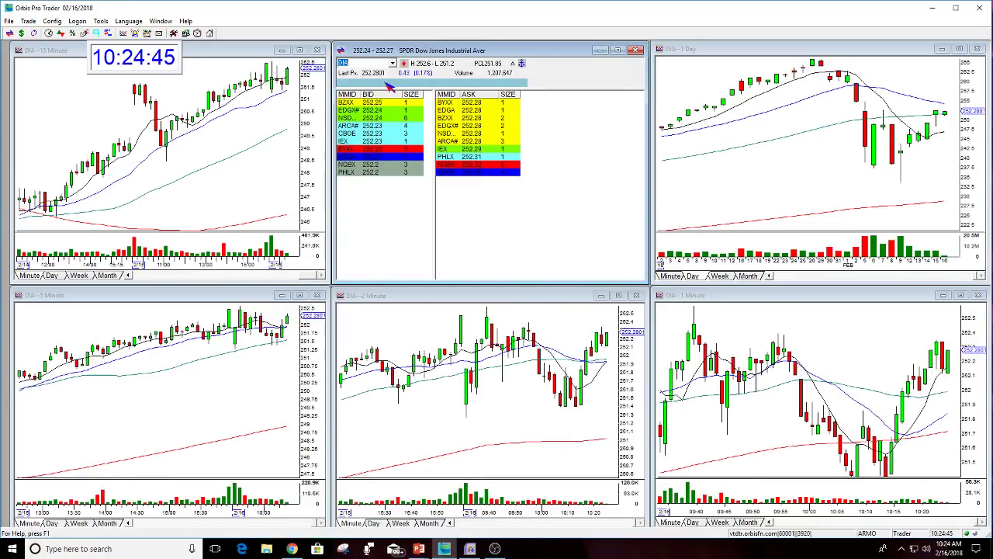
{"action": "type", "text": "TRUE"}
{"action": "key", "text": "Return"}
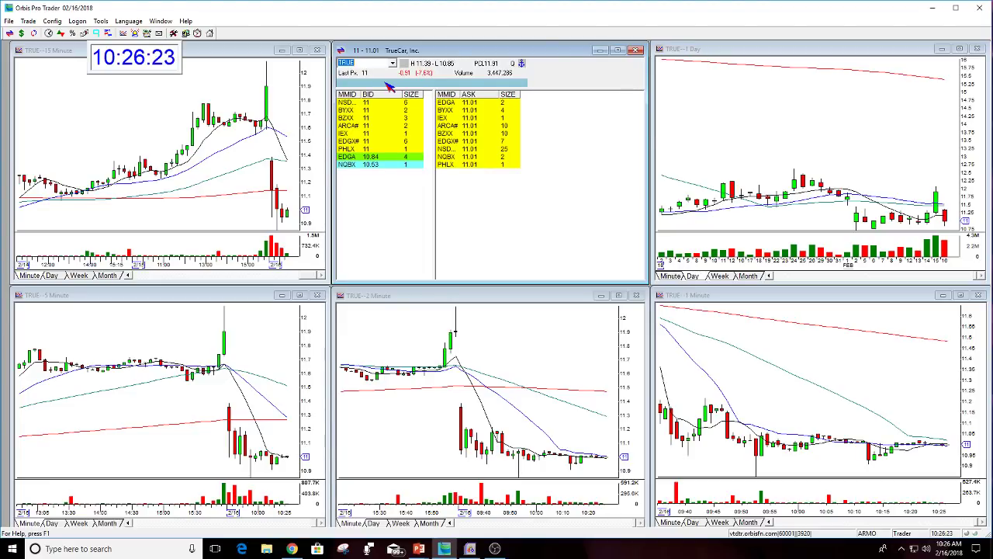
Recheck QQQ and SPY for market direction, and reload TRUE in the linked charts
{"action": "type", "text": "QQQ"}
{"action": "key", "text": "Return"}
{"action": "type", "text": "SPY"}
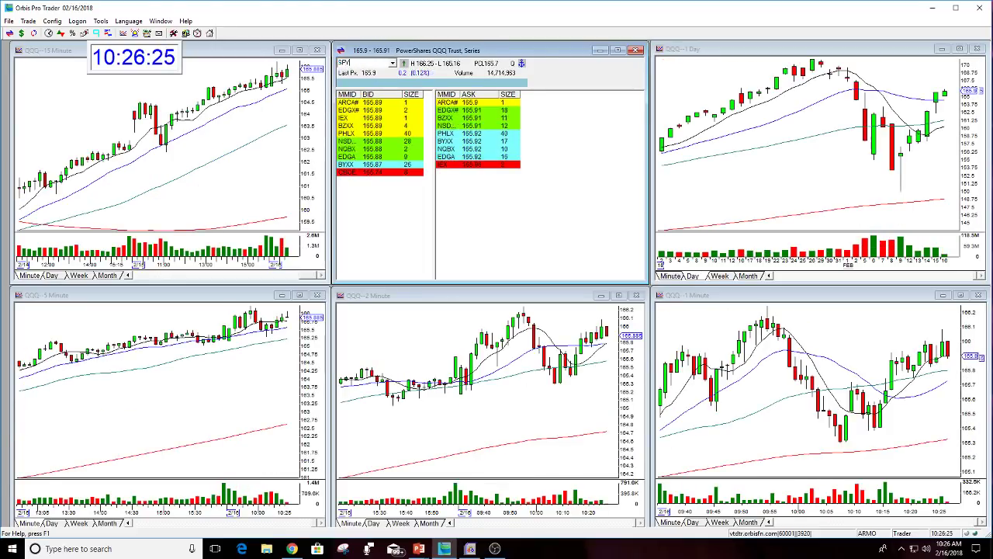
{"action": "key", "text": "Return"}
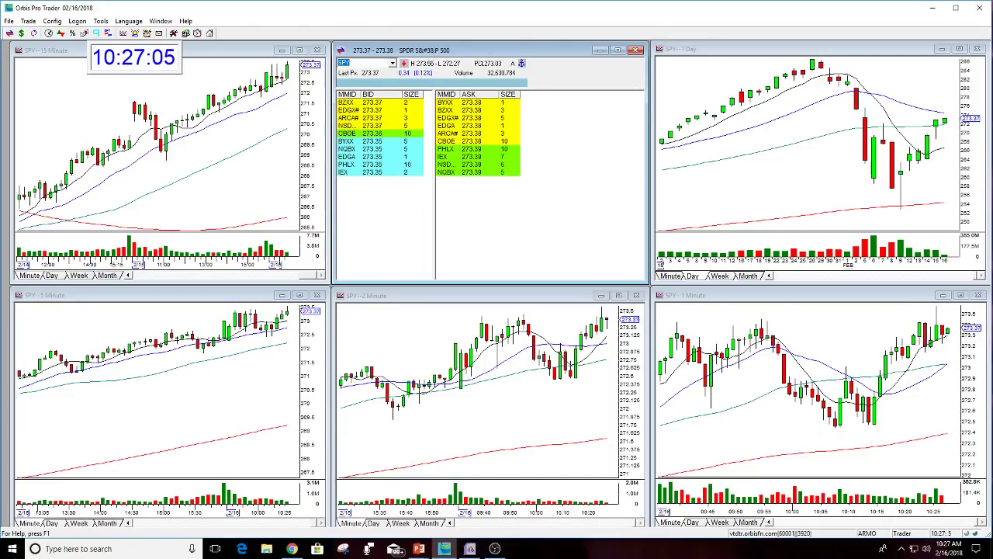
{"action": "type", "text": "TRUE"}
{"action": "key", "text": "Return"}
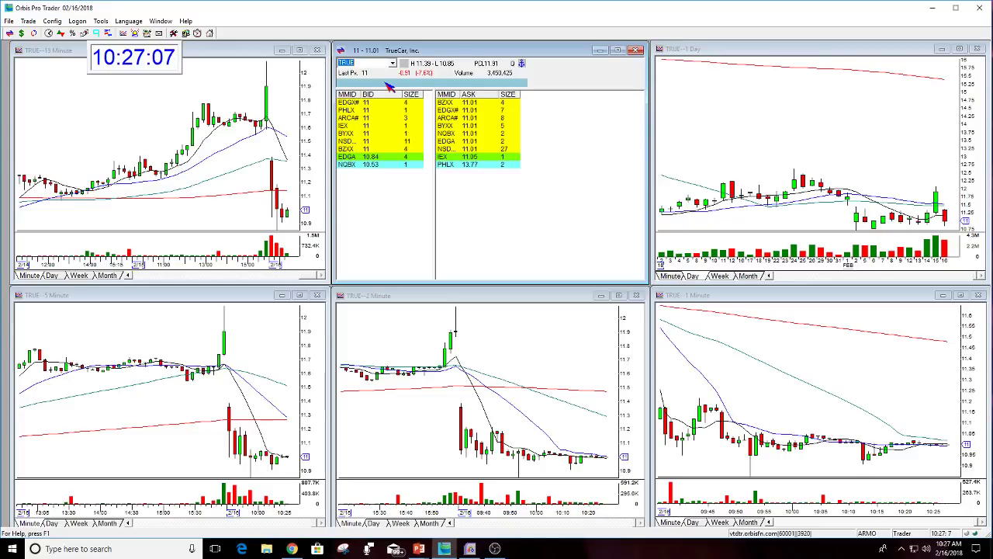
Load SPY into the linked charts and examine the recent candles and moving averages on its daily chart
{"action": "type", "text": "SPY"}
{"action": "key", "text": "Return"}
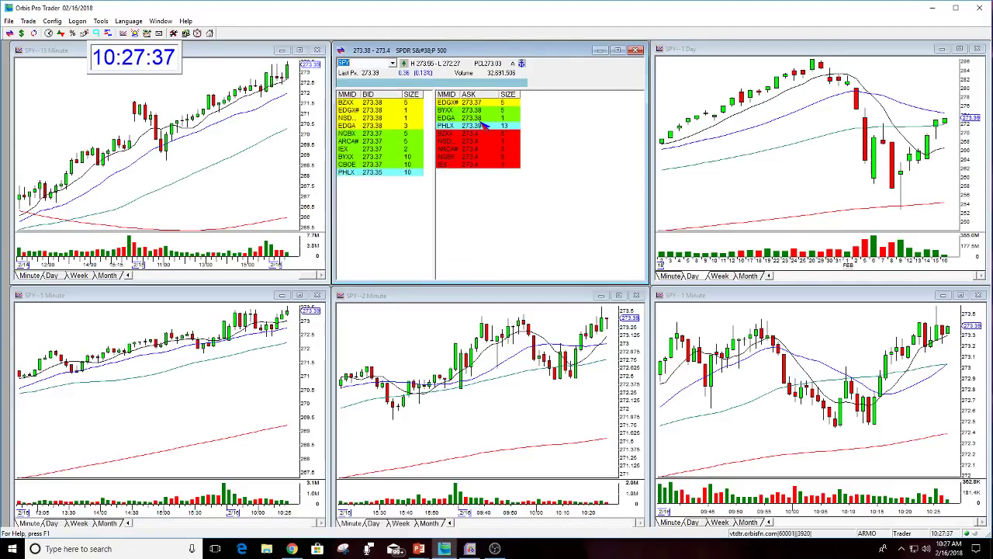
{"action": "left_click", "coordinate": [860, 136]}
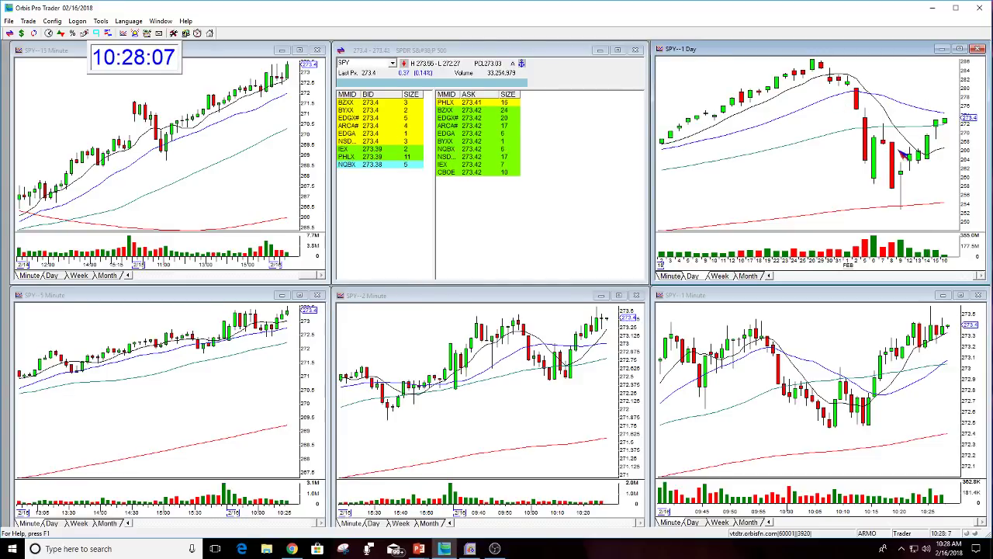
{"action": "mouse_move", "coordinate": [935, 115]}
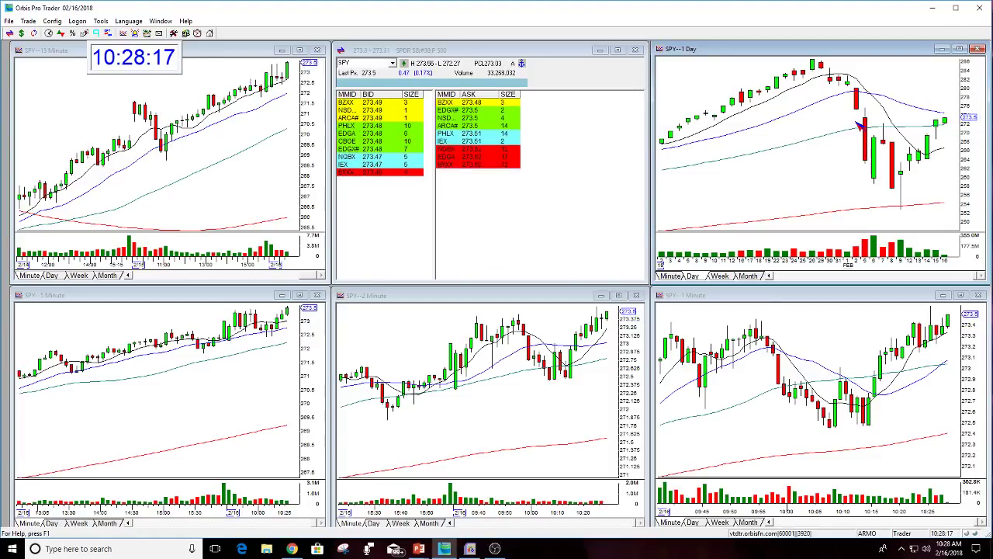
Reload TRUE and inspect the 10:10 candle on its 5-minute chart with the crosshair
{"action": "left_click", "coordinate": [373, 78]}
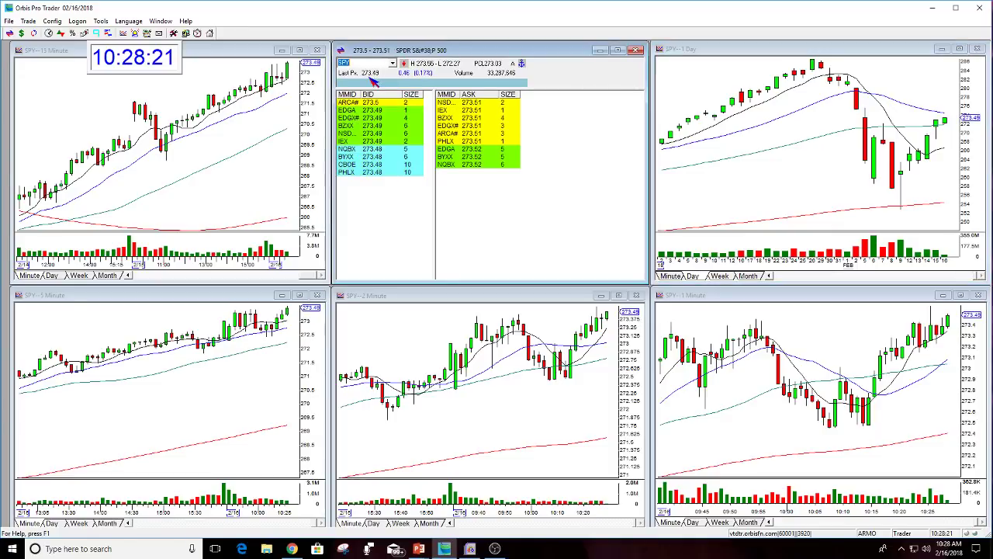
{"action": "type", "text": "TRUE"}
{"action": "key", "text": "Return"}
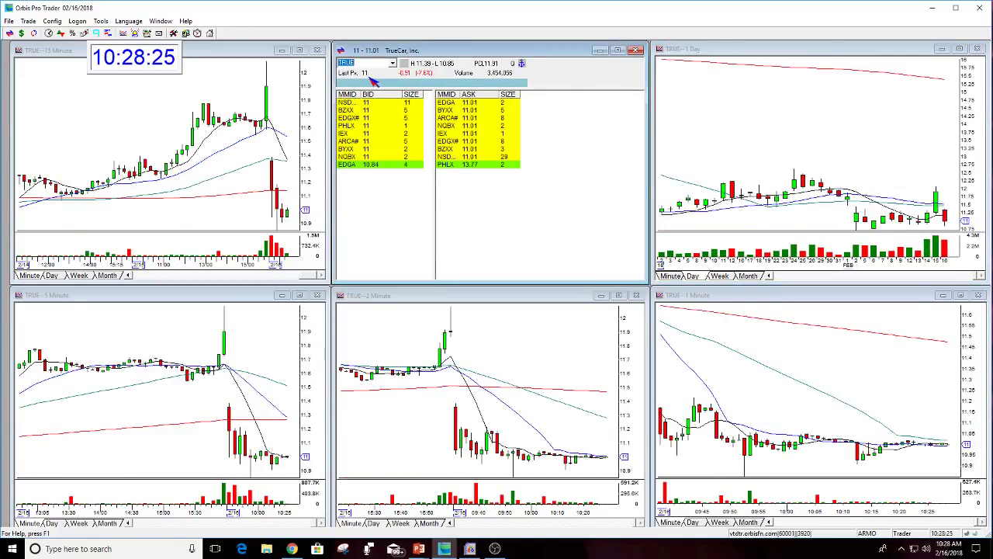
{"action": "left_click", "coordinate": [252, 429]}
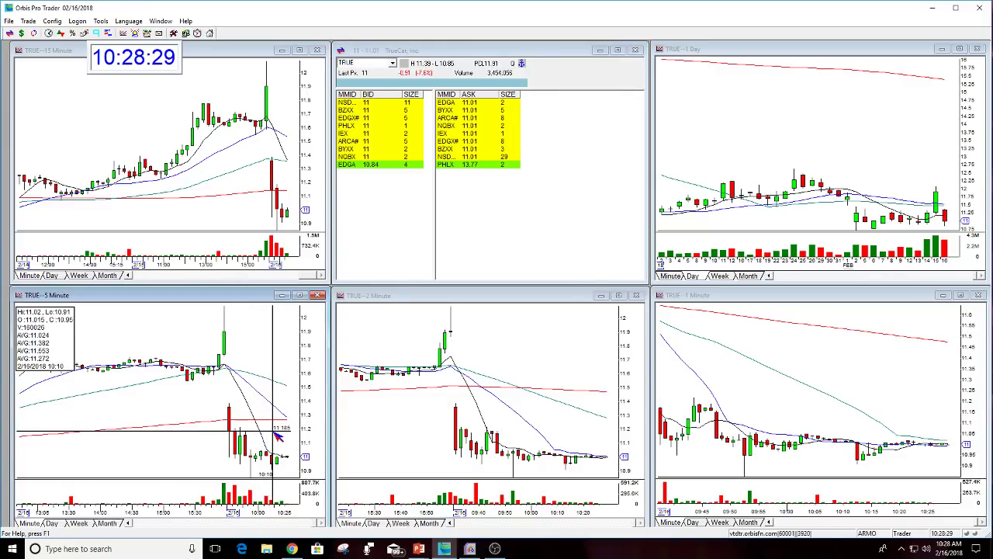
Return to the quote window, review SPY and DIA in turn, and switch back to TRUE
{"action": "left_click", "coordinate": [386, 86]}
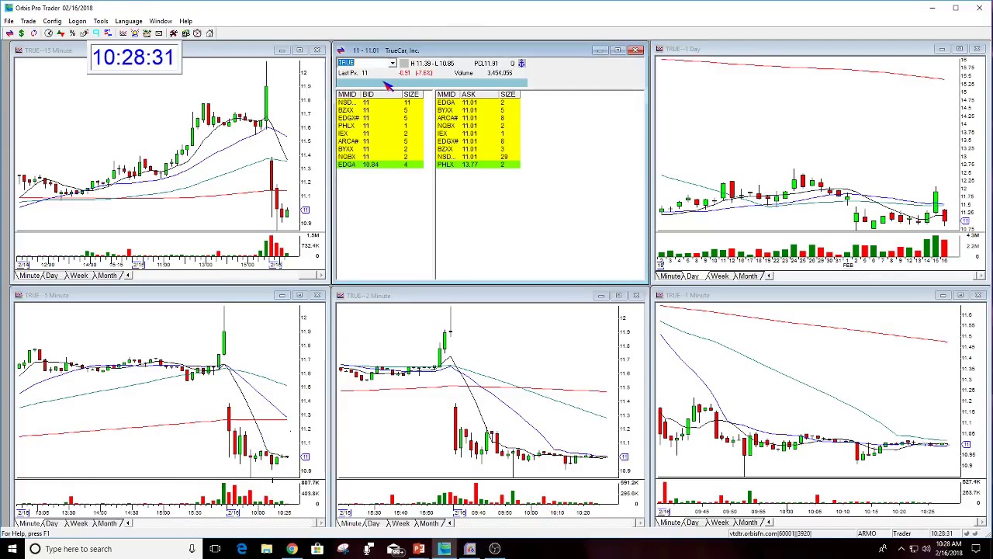
{"action": "type", "text": "SPY"}
{"action": "key", "text": "Return"}
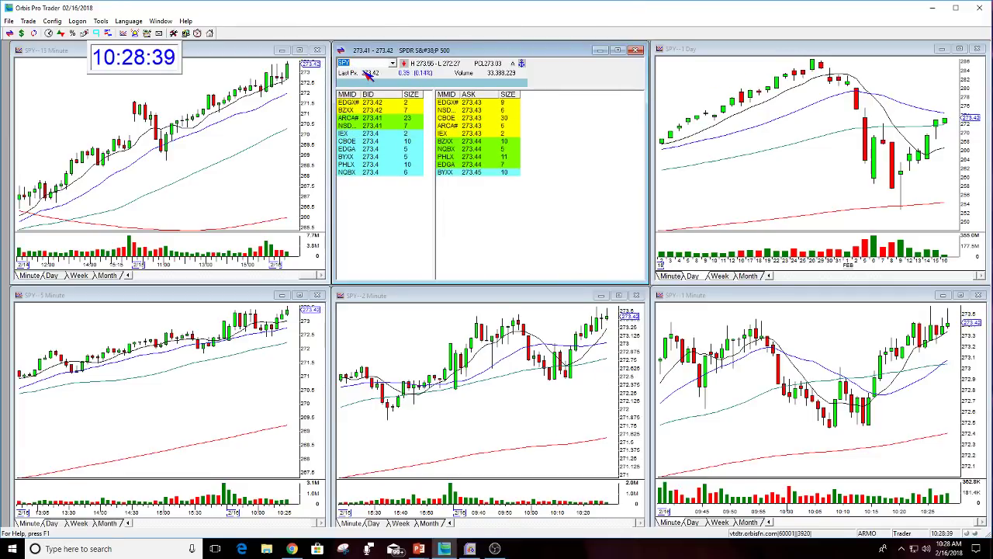
{"action": "type", "text": "DIA"}
{"action": "key", "text": "Return"}
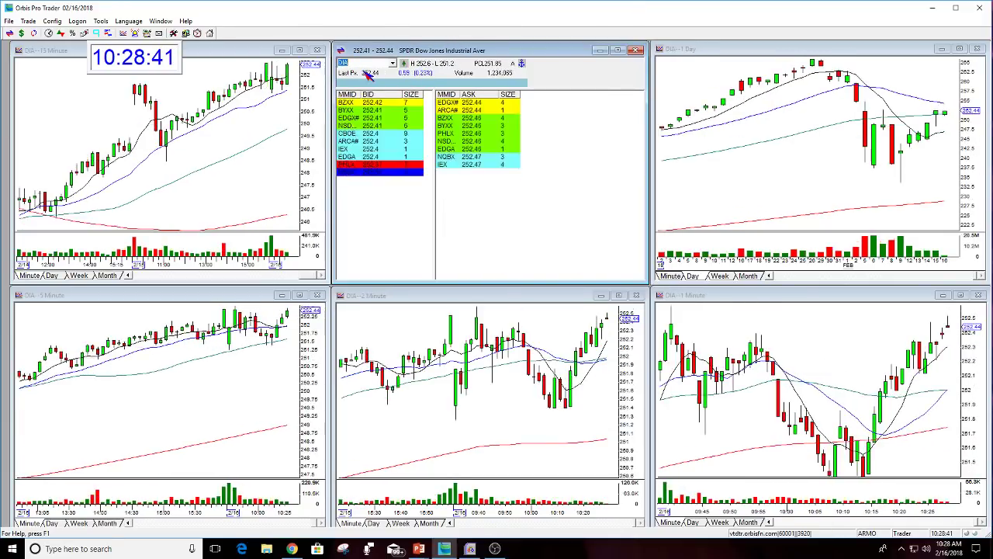
{"action": "type", "text": "TRUE"}
{"action": "key", "text": "Return"}
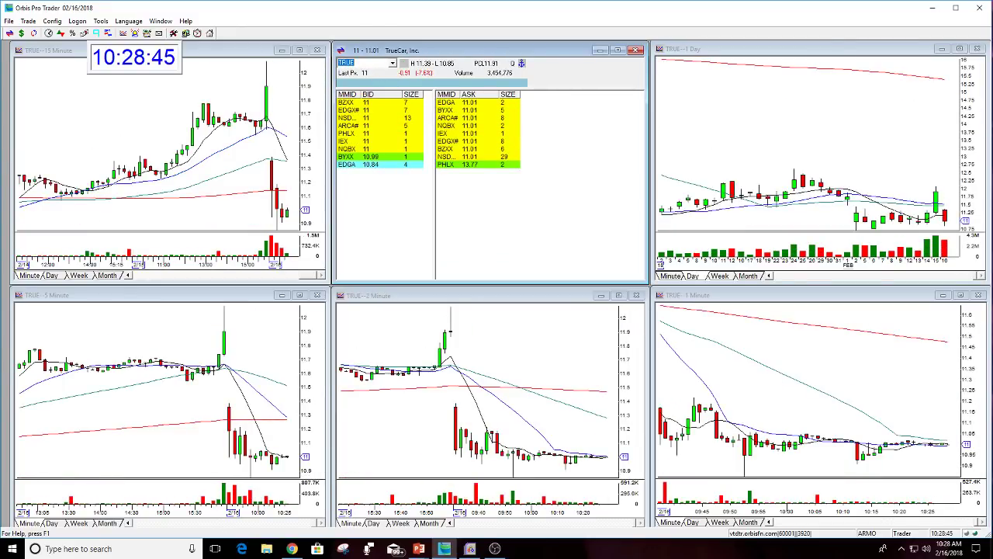
{"action": "key", "text": "alt+Tab"}
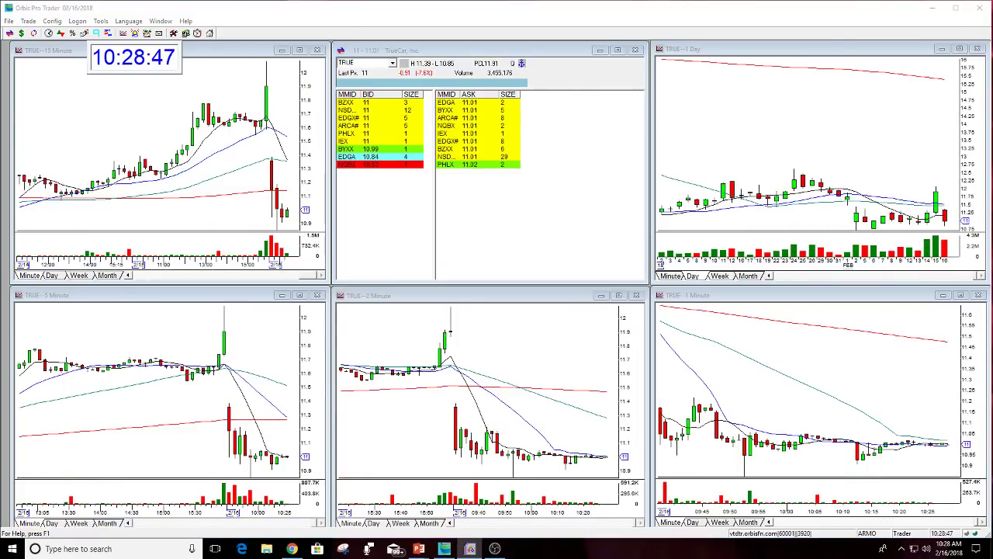
{"action": "key", "text": "alt+Tab"}
{"action": "key", "text": "alt+Tab"}
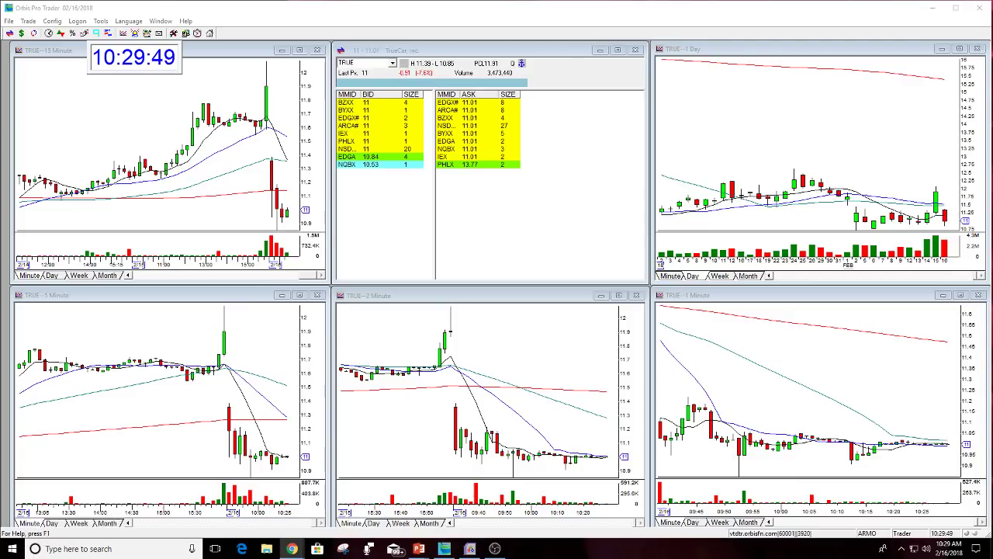
Review SPY across the timeframes, bring TRUE back up, and focus on its 1-minute chart
{"action": "left_click", "coordinate": [365, 62]}
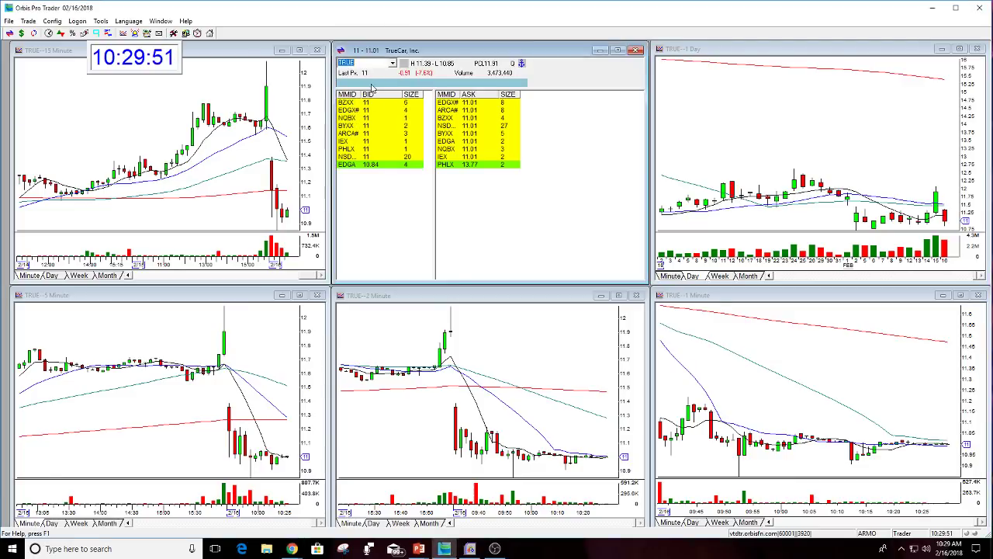
{"action": "type", "text": "SPY"}
{"action": "key", "text": "Return"}
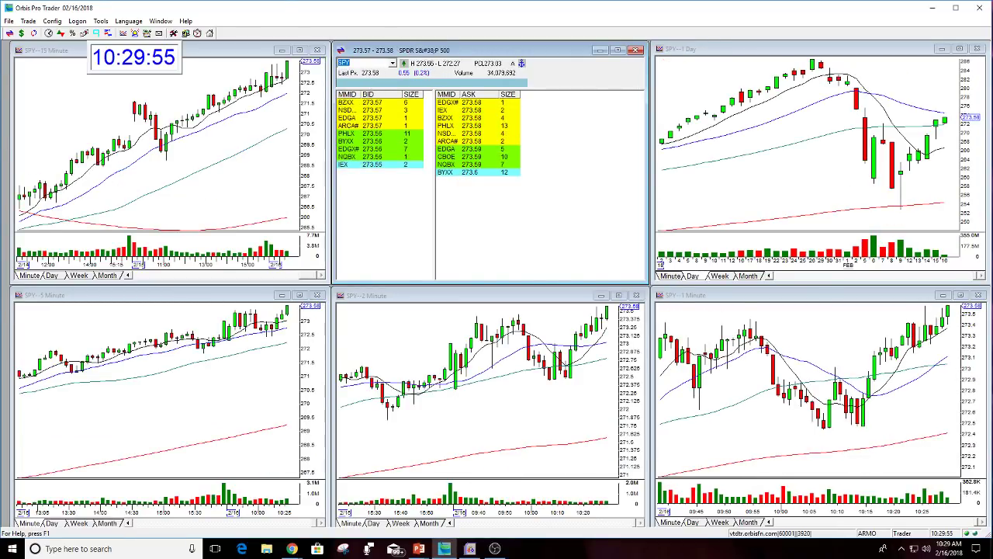
{"action": "key", "text": "alt+Tab"}
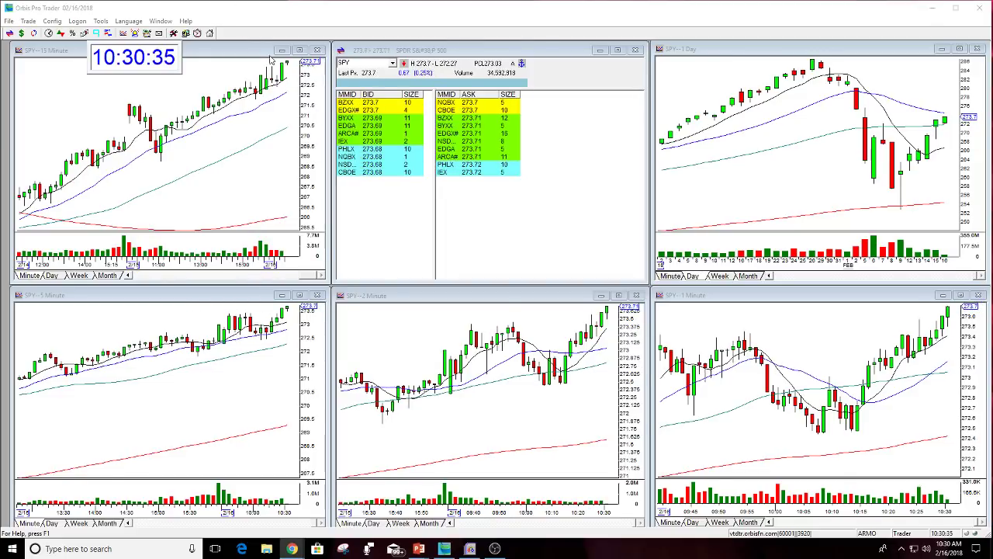
{"action": "left_click", "coordinate": [354, 78]}
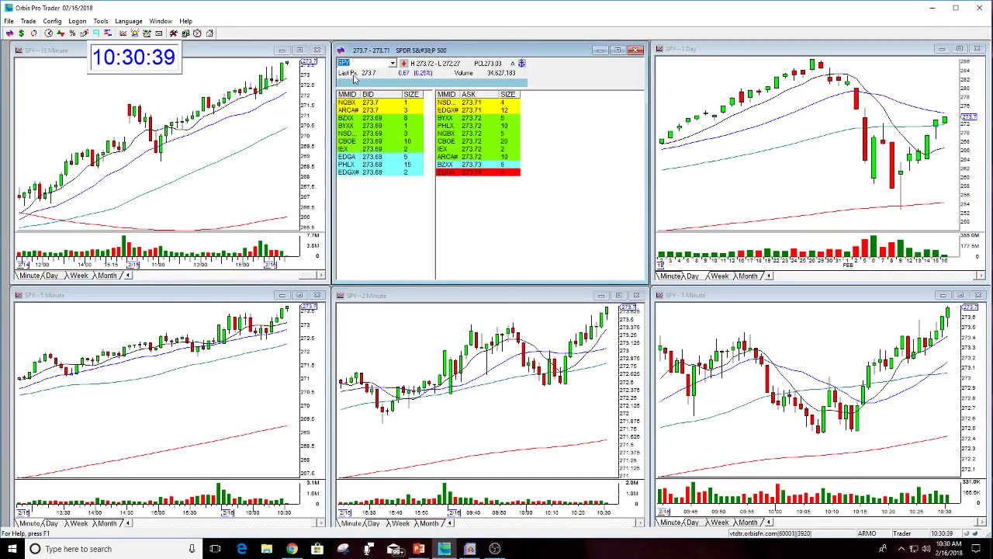
{"action": "type", "text": "TRUE"}
{"action": "key", "text": "Return"}
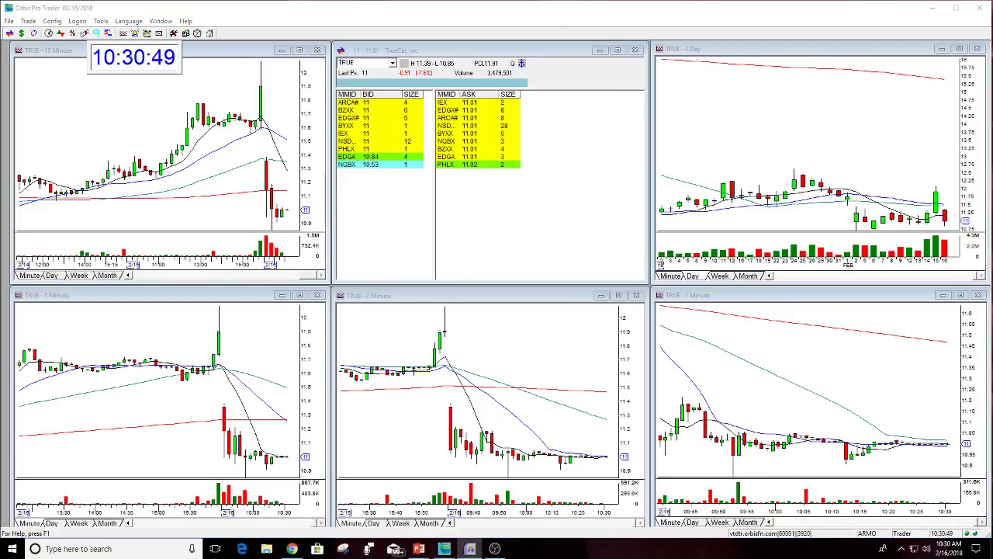
{"action": "left_click", "coordinate": [788, 361]}
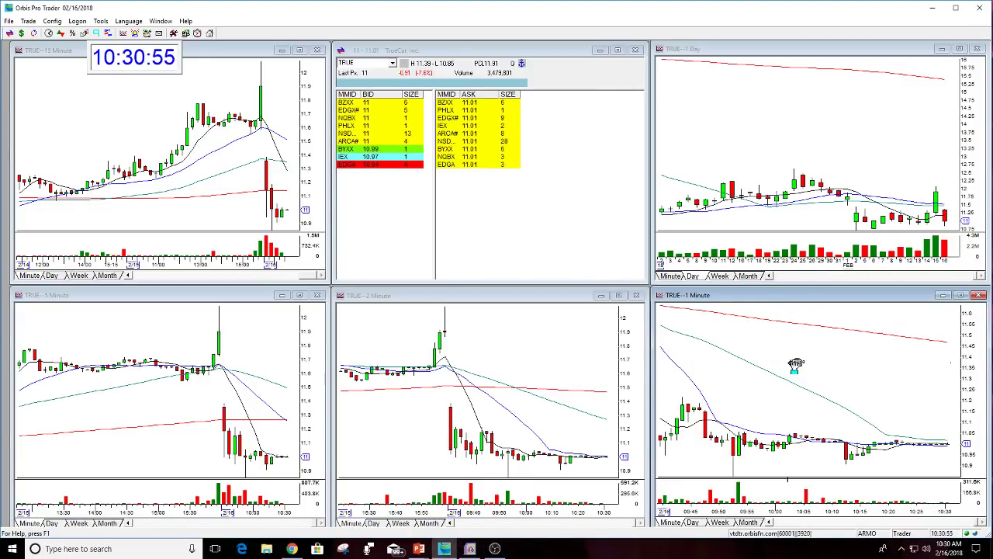
Load WTW, examine its multi-year price history in the maximized daily chart, and restore the multi-chart layout
{"action": "left_click", "coordinate": [442, 68]}
{"action": "type", "text": "WTW"}
{"action": "key", "text": "Return"}
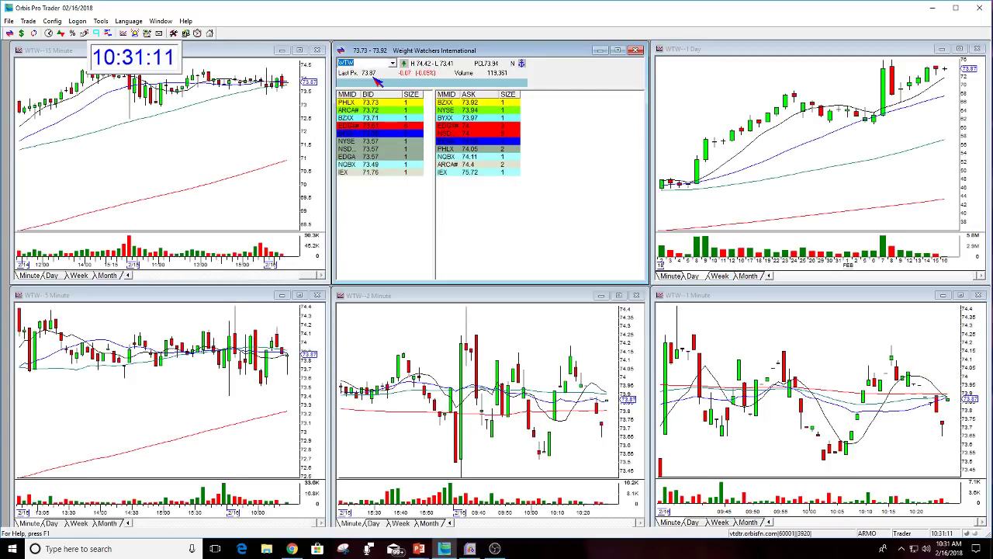
{"action": "left_click", "coordinate": [959, 49]}
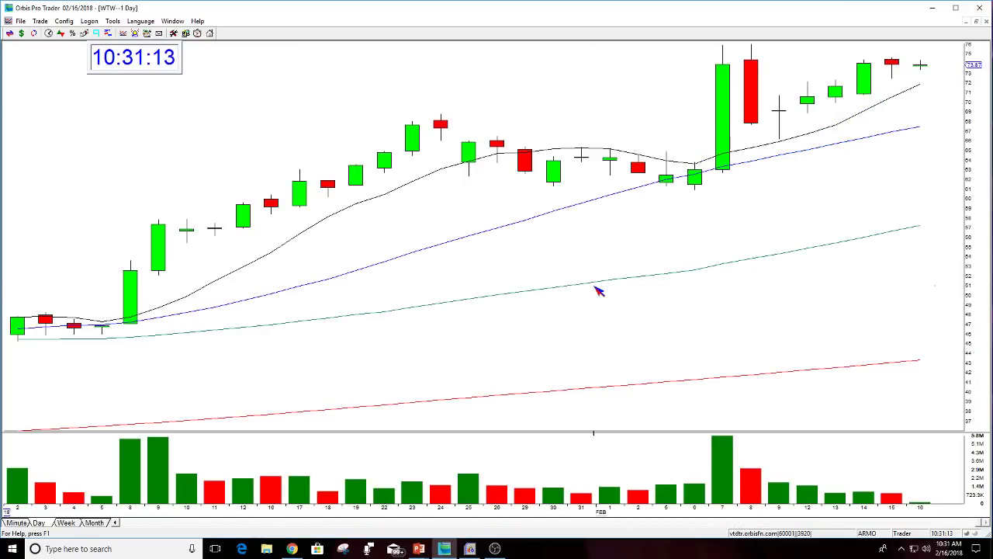
{"action": "scroll", "coordinate": [598, 290], "scroll_direction": "down", "scroll_amount": 10}
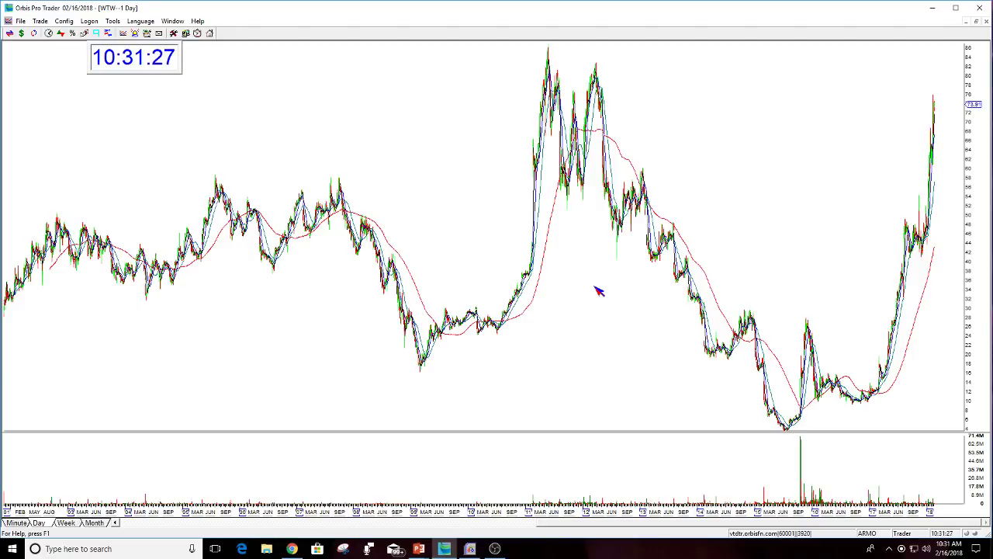
{"action": "scroll", "coordinate": [598, 291], "scroll_direction": "up", "scroll_amount": 10}
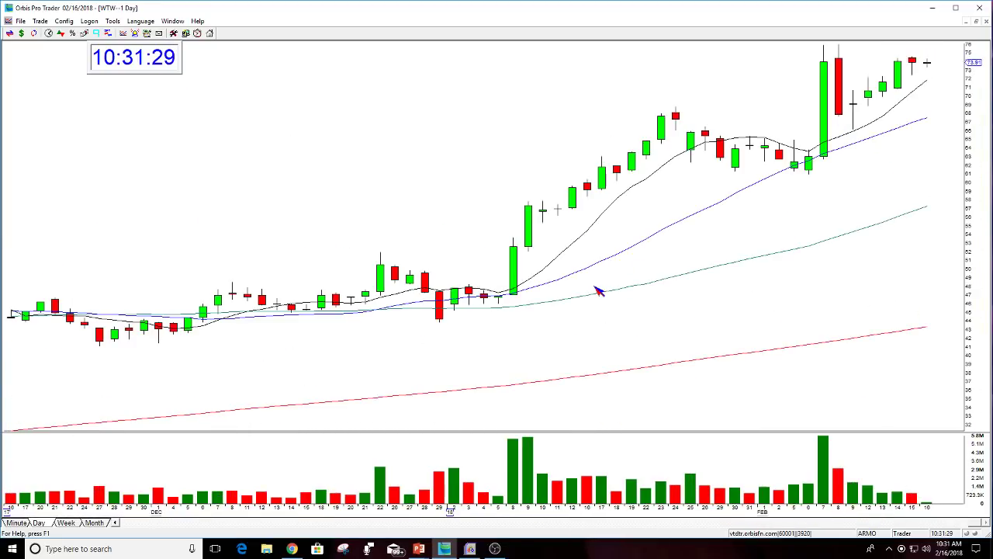
{"action": "left_click", "coordinate": [976, 22]}
{"action": "scroll", "coordinate": [803, 215], "scroll_direction": "up", "scroll_amount": 2}
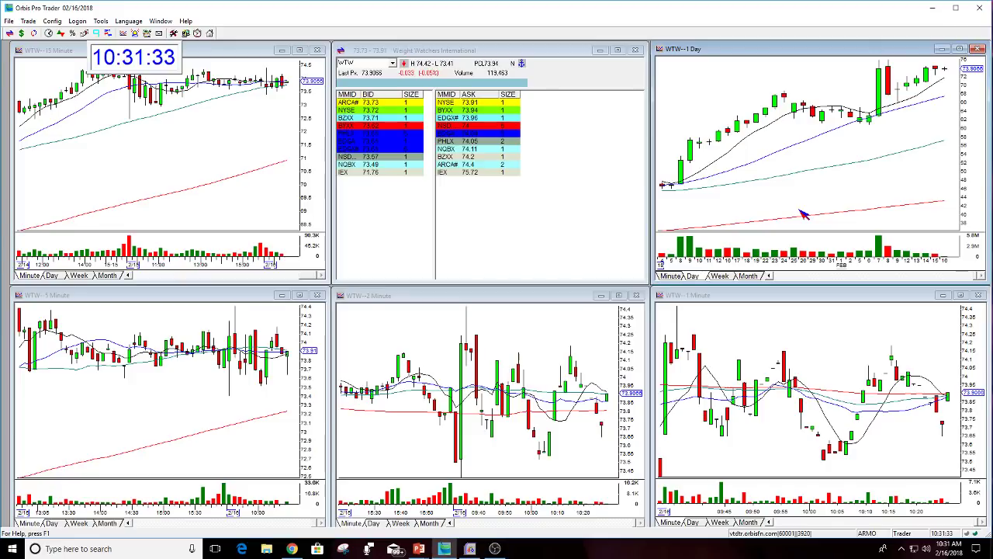
Replace WTW with TRUE in the quote window and review it across all the chart timeframes
{"action": "left_click", "coordinate": [351, 77]}
{"action": "type", "text": "T"}
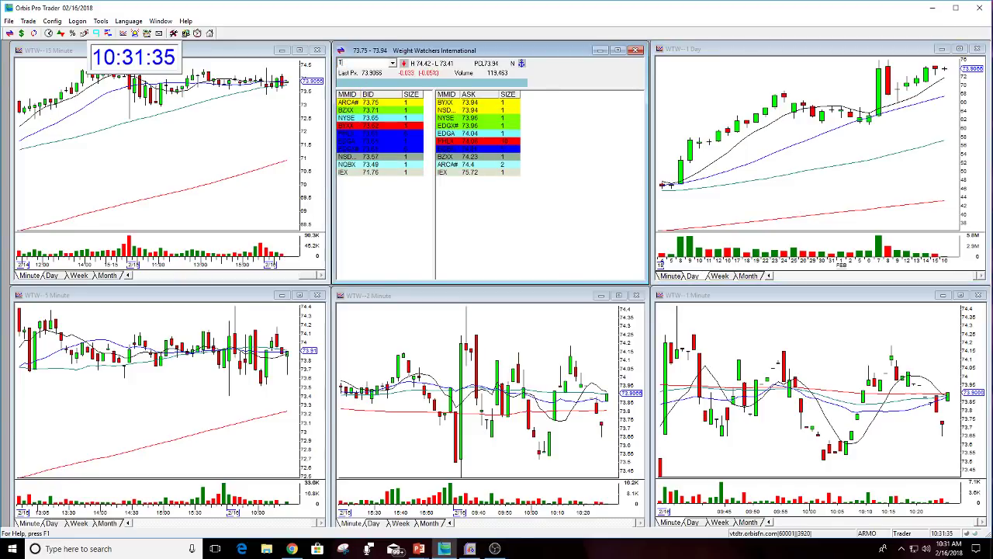
{"action": "type", "text": "RUE"}
{"action": "key", "text": "Return"}
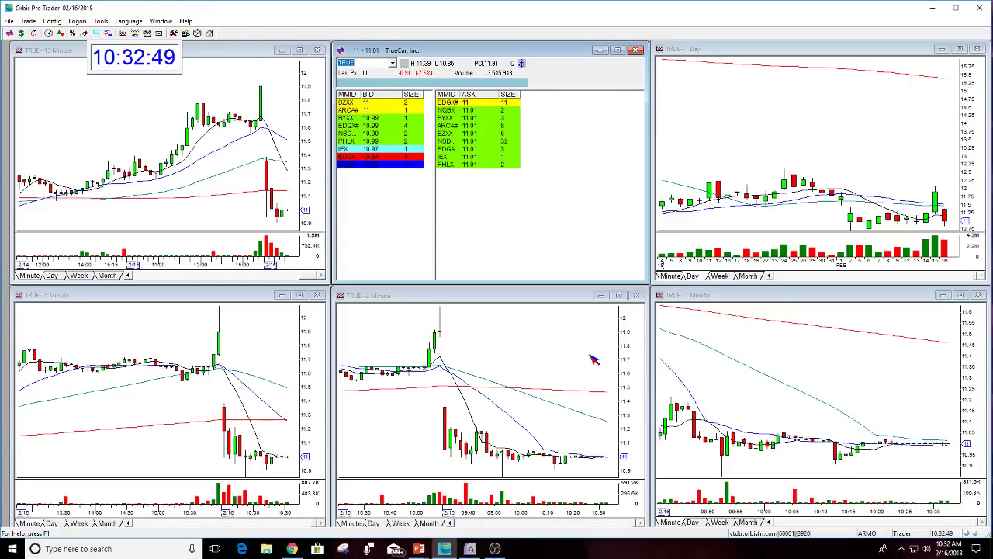
Review CAR across the chart timeframes and switch back to TRUE
{"action": "type", "text": "CAR"}
{"action": "key", "text": "Return"}
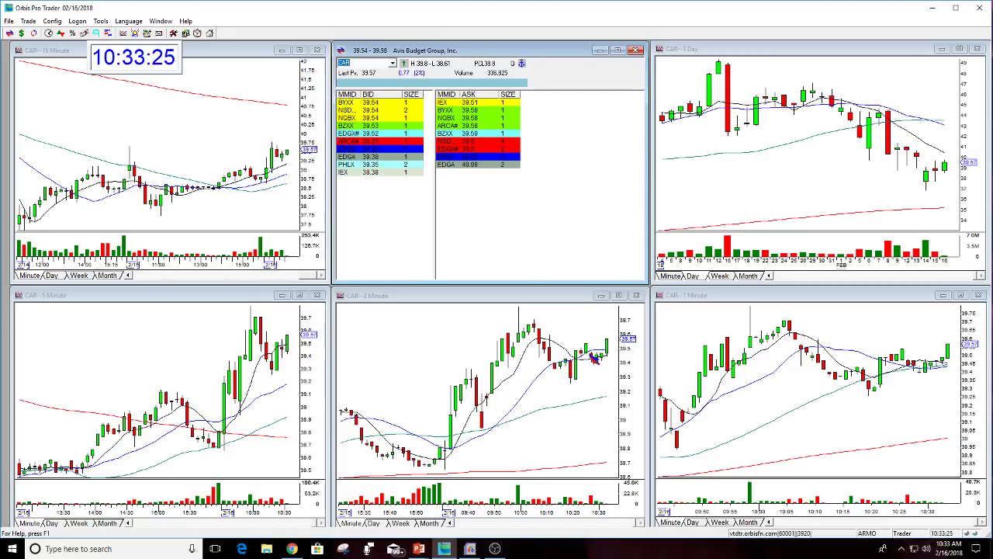
{"action": "type", "text": "TRUE"}
{"action": "key", "text": "Return"}
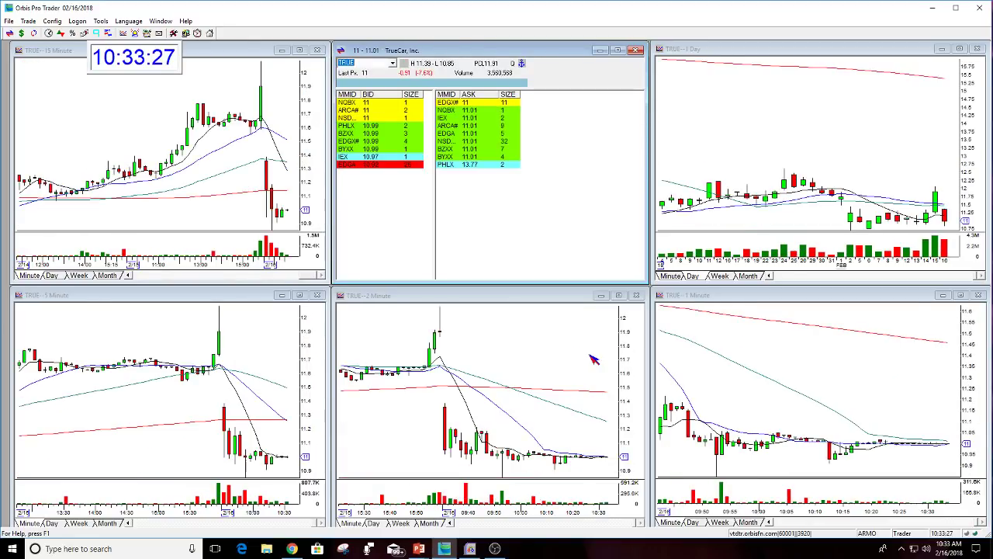
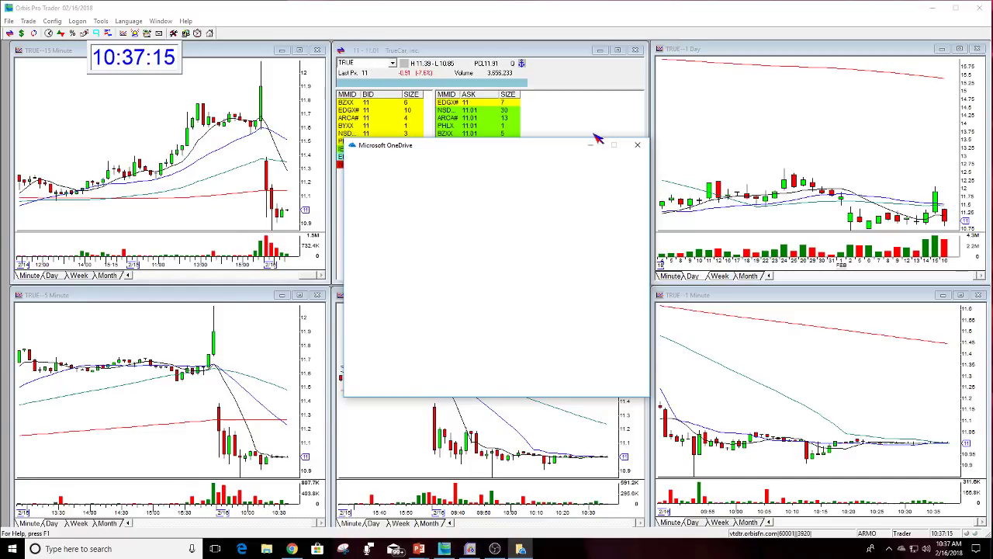
Dismiss the OneDrive pop-up, then review QQQ, SPY and DIA in turn before returning to TRUE
{"action": "left_click", "coordinate": [637, 144]}
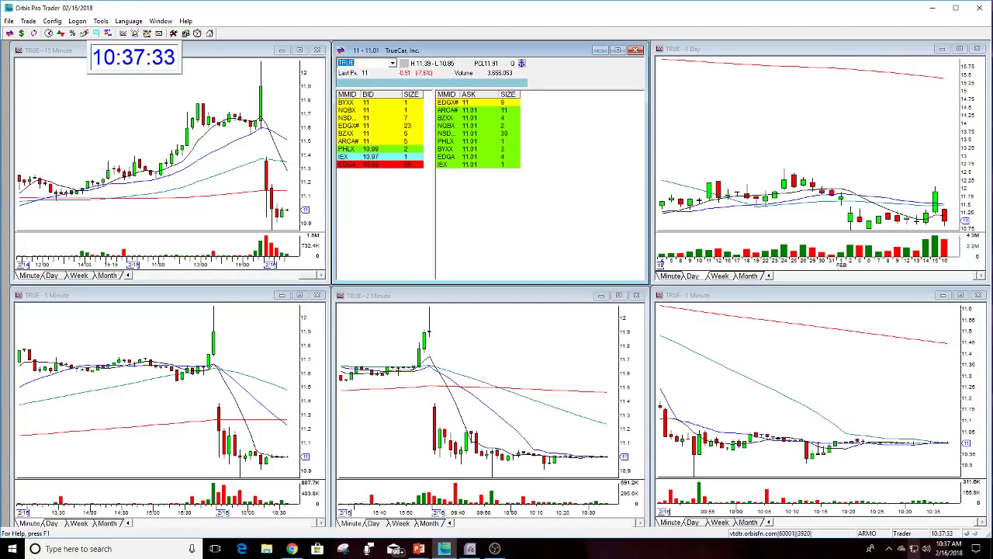
{"action": "type", "text": "QQQ"}
{"action": "key", "text": "Return"}
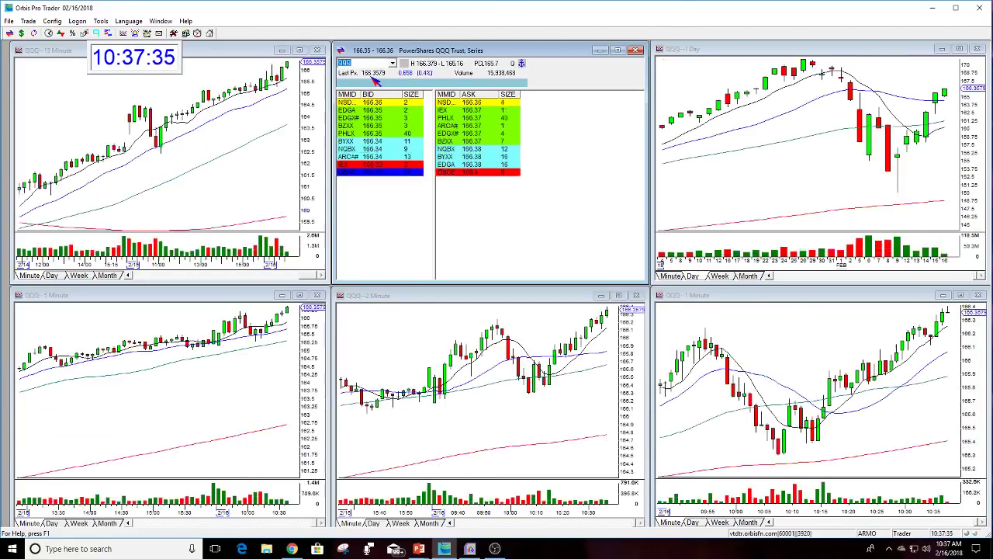
{"action": "type", "text": "SPY"}
{"action": "key", "text": "Return"}
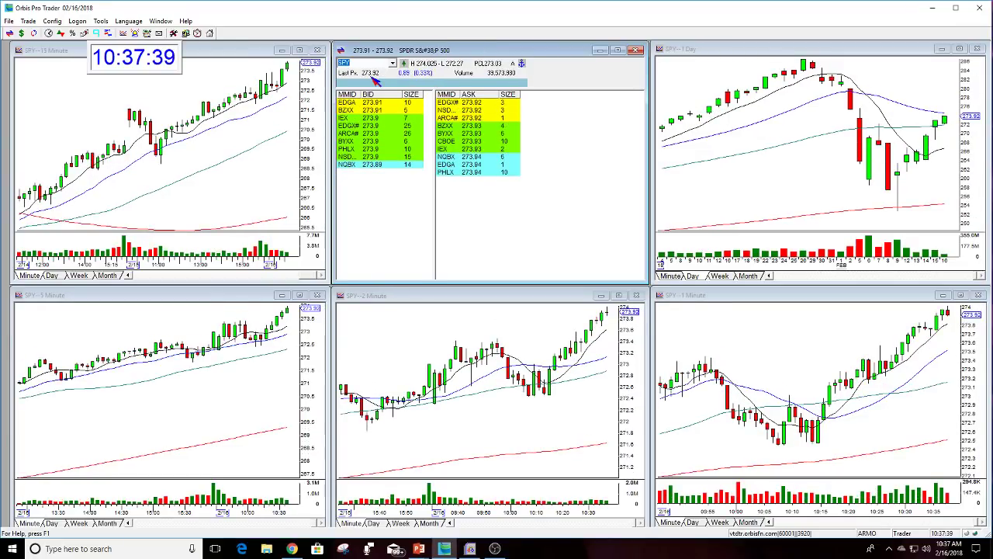
{"action": "type", "text": "DIA"}
{"action": "key", "text": "Return"}
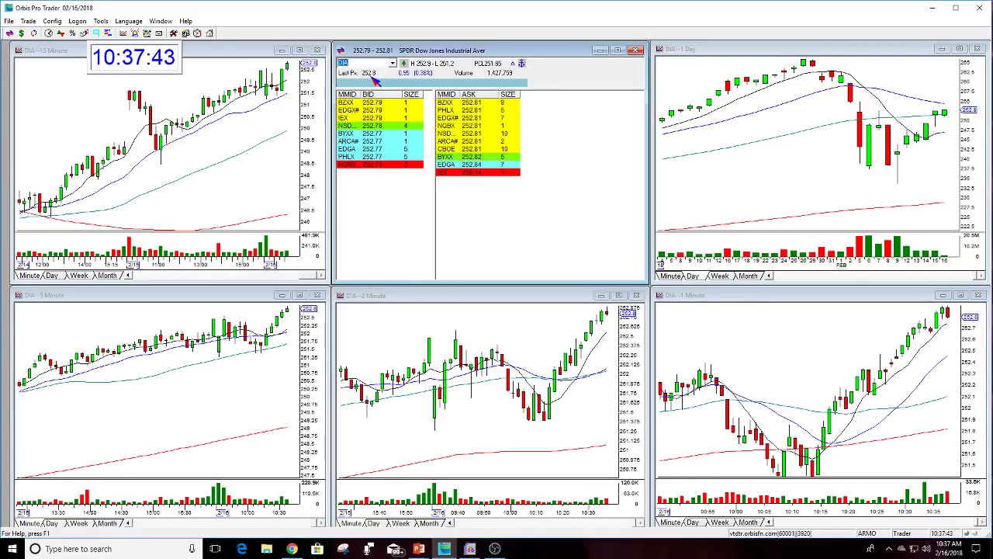
{"action": "type", "text": "TRUE"}
{"action": "key", "text": "Return"}
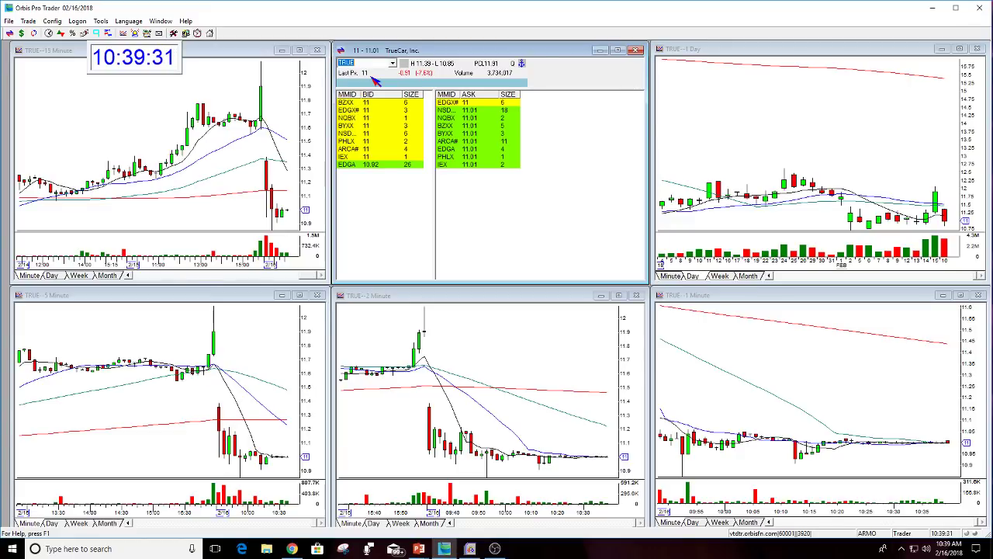
Recheck the index ETFs SPY and DIA in turn and bring TRUE back up
{"action": "type", "text": "QQ"}
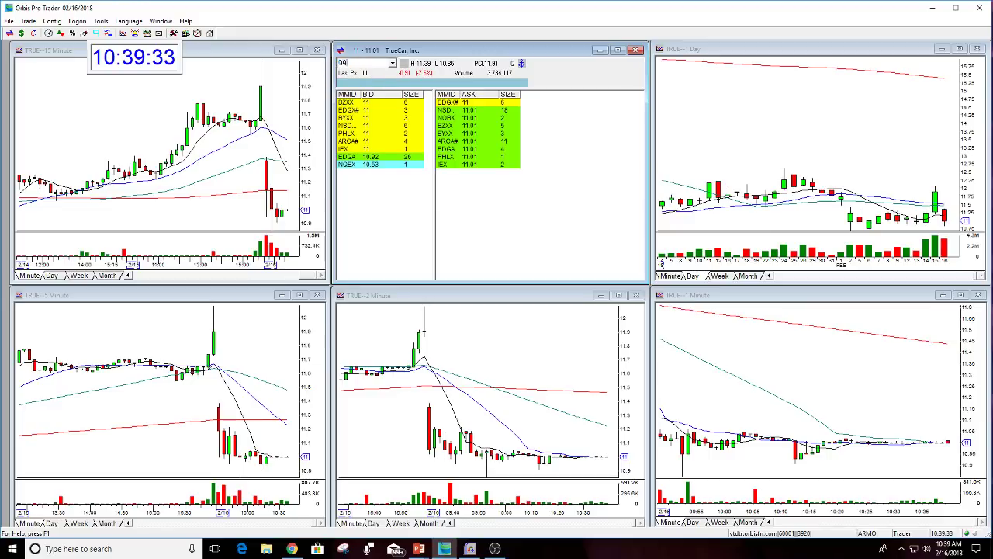
{"action": "type", "text": "Y"}
{"action": "key", "text": "Return"}
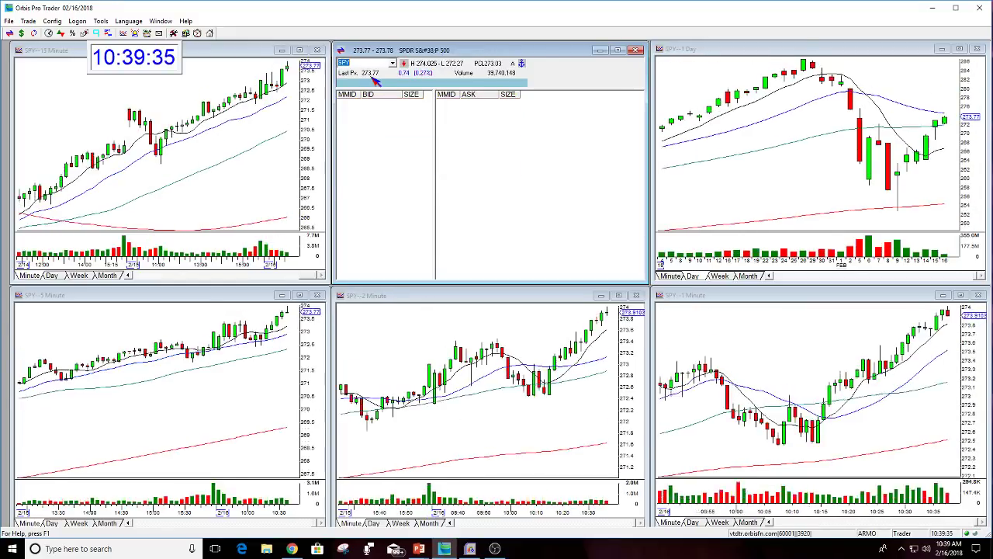
{"action": "type", "text": "DIA"}
{"action": "key", "text": "Return"}
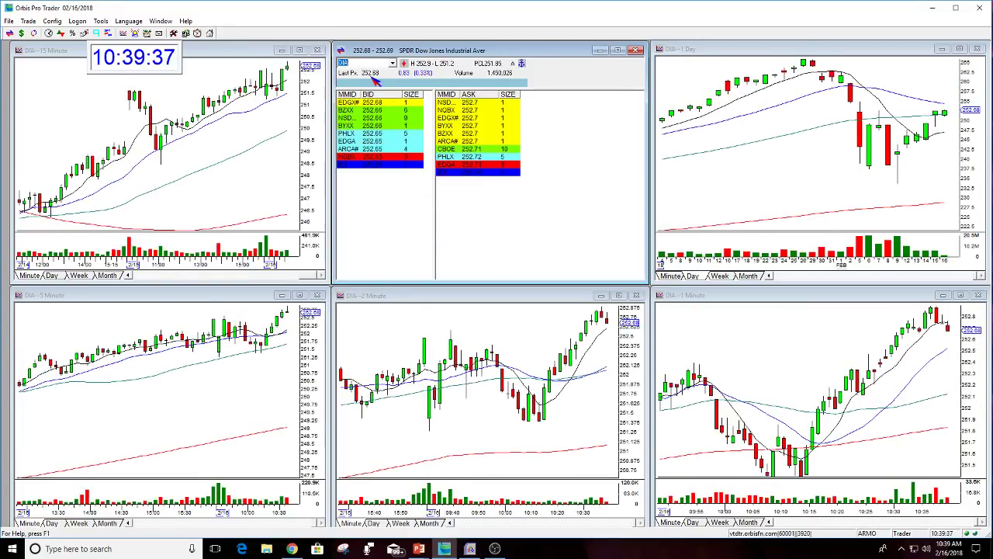
{"action": "type", "text": "TRU"}
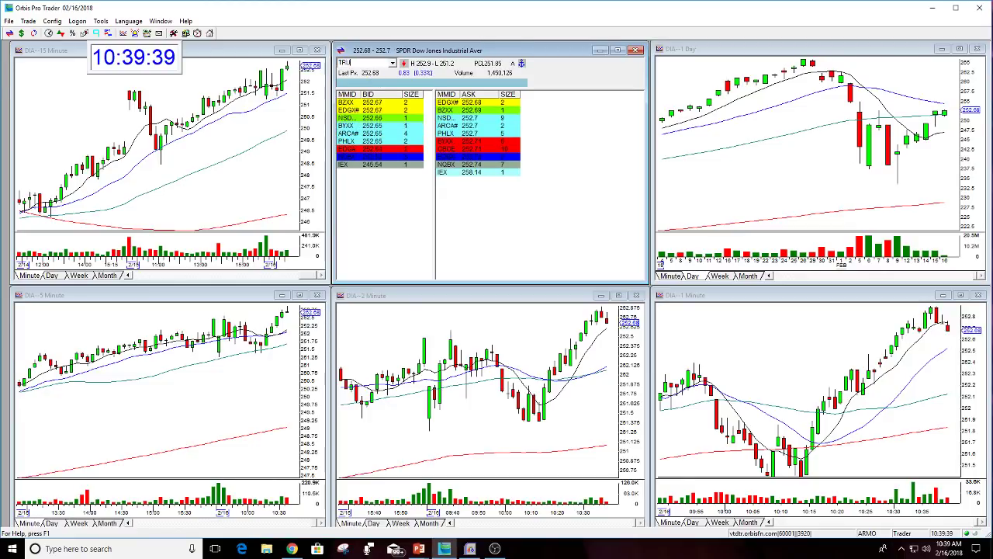
{"action": "type", "text": "E"}
{"action": "key", "text": "Return"}
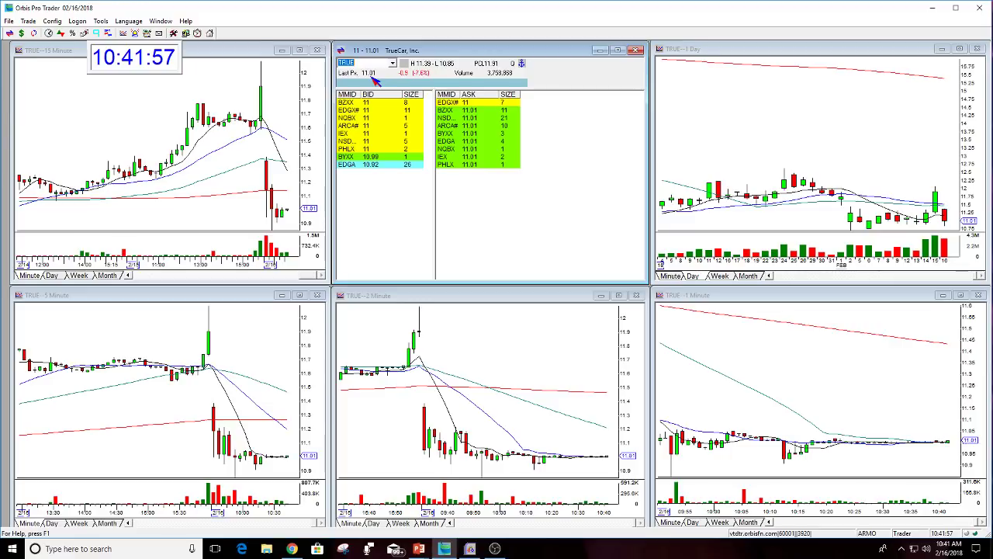
Review AMZN across the timeframes, then return to TRUE and focus on its 1-minute chart
{"action": "type", "text": "AMZN"}
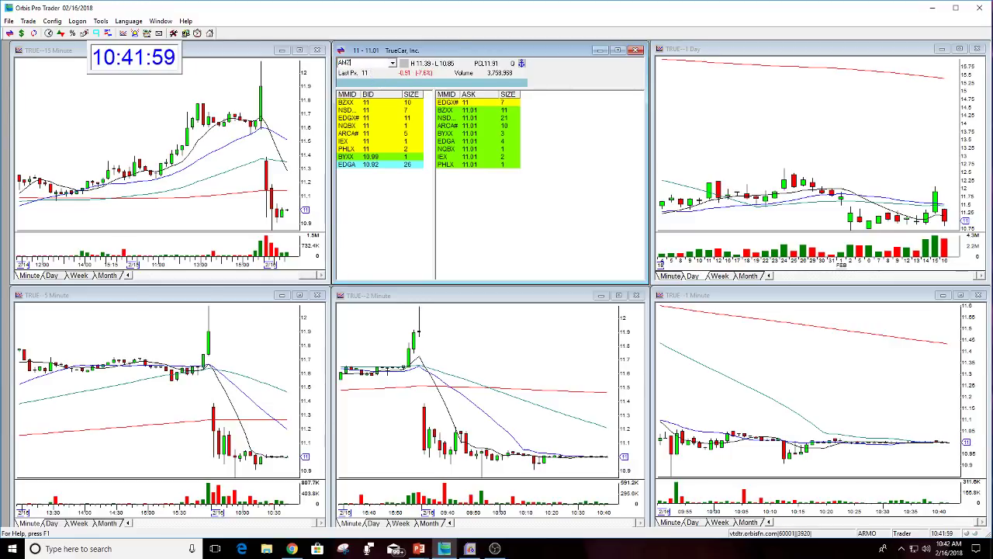
{"action": "key", "text": "Return"}
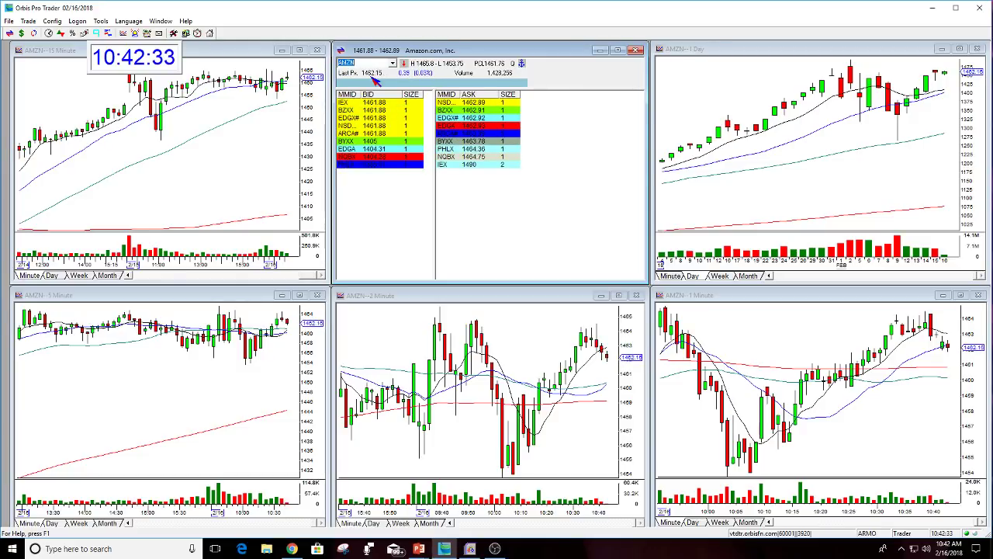
{"action": "type", "text": "T"}
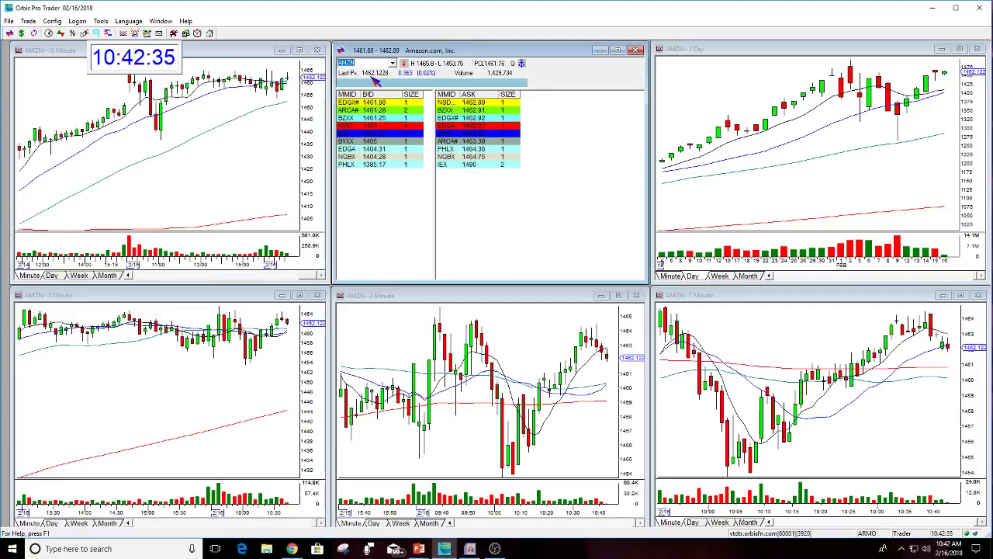
{"action": "type", "text": "RUE"}
{"action": "key", "text": "Return"}
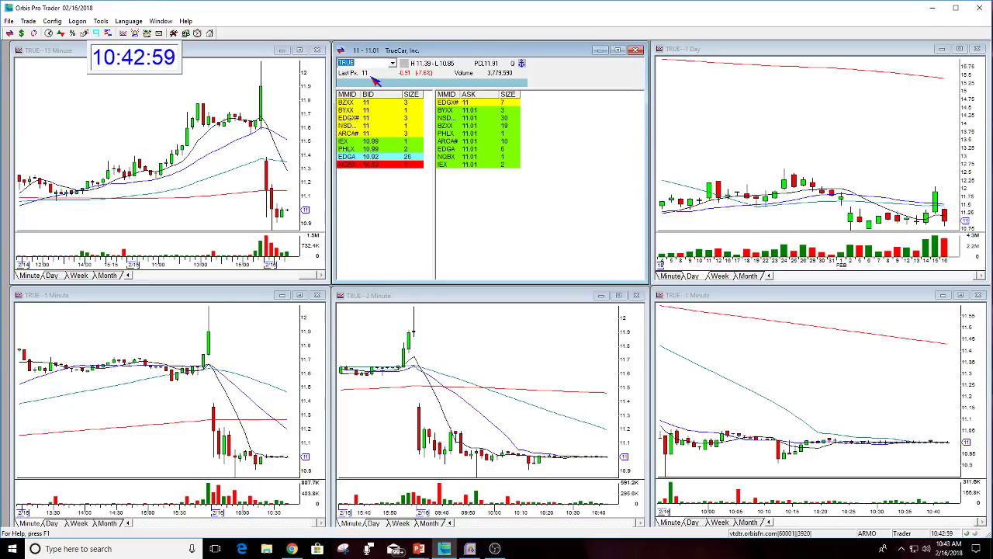
{"action": "left_click", "coordinate": [816, 413]}
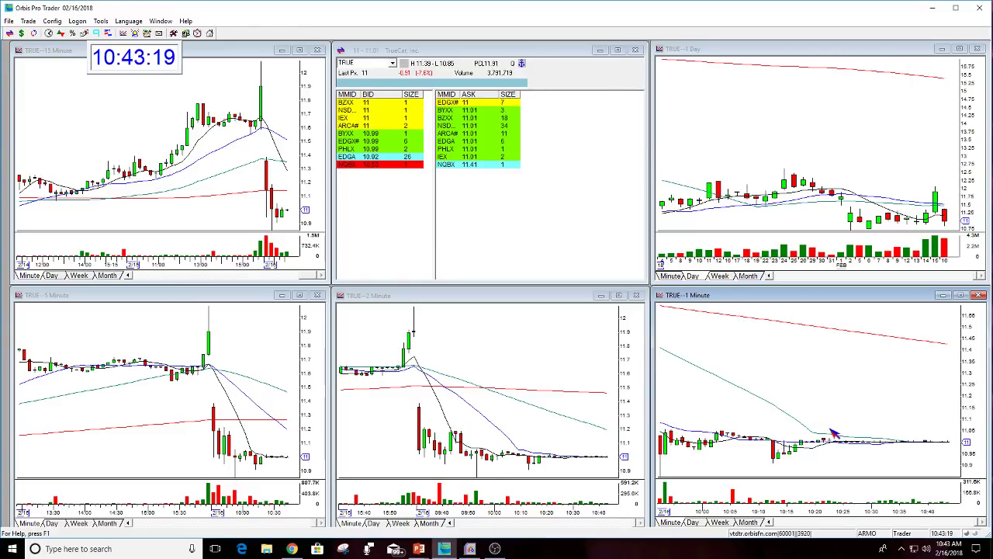
{"action": "mouse_move", "coordinate": [830, 435]}
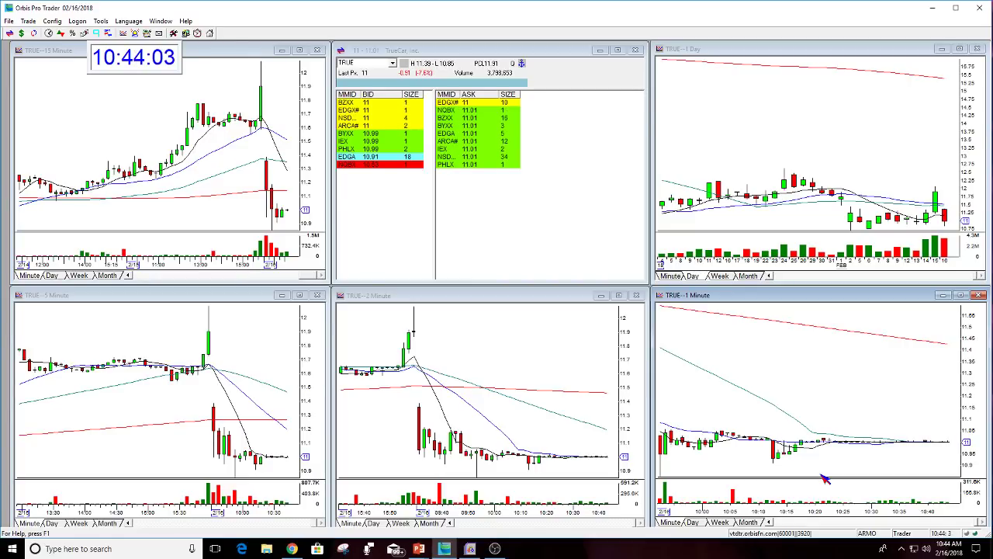
Load LOGM in the quote window and review its price action across all timeframes
{"action": "left_click", "coordinate": [373, 50]}
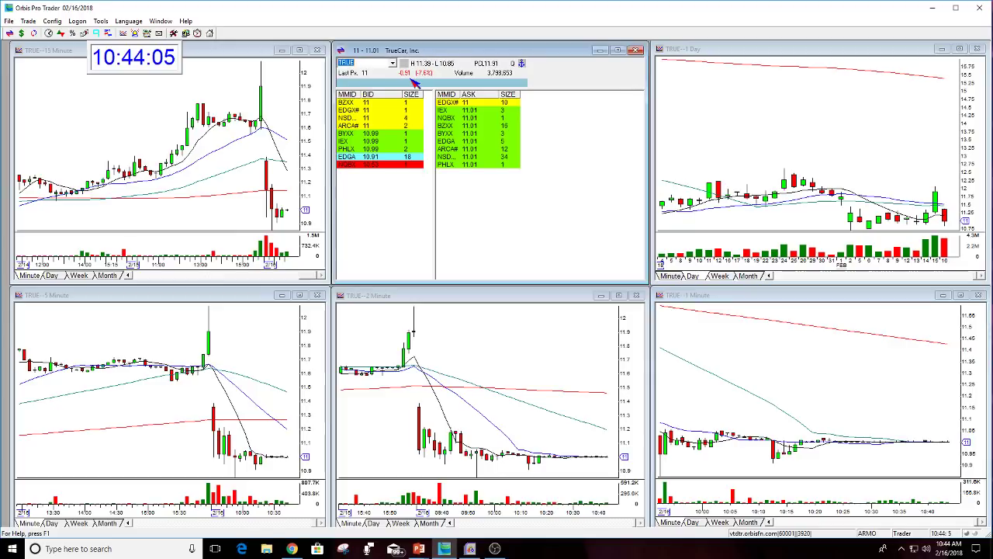
{"action": "type", "text": "LOGM"}
{"action": "key", "text": "Return"}
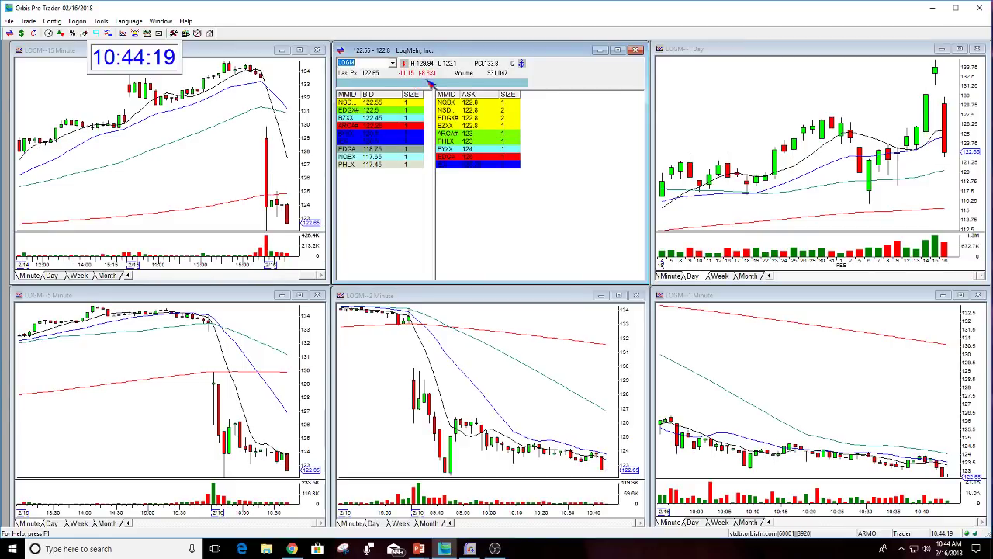
Inspect LOGM's candles since the open with the crosshair in the maximized 1-minute chart, then restore the multi-chart layout
{"action": "left_click", "coordinate": [959, 295]}
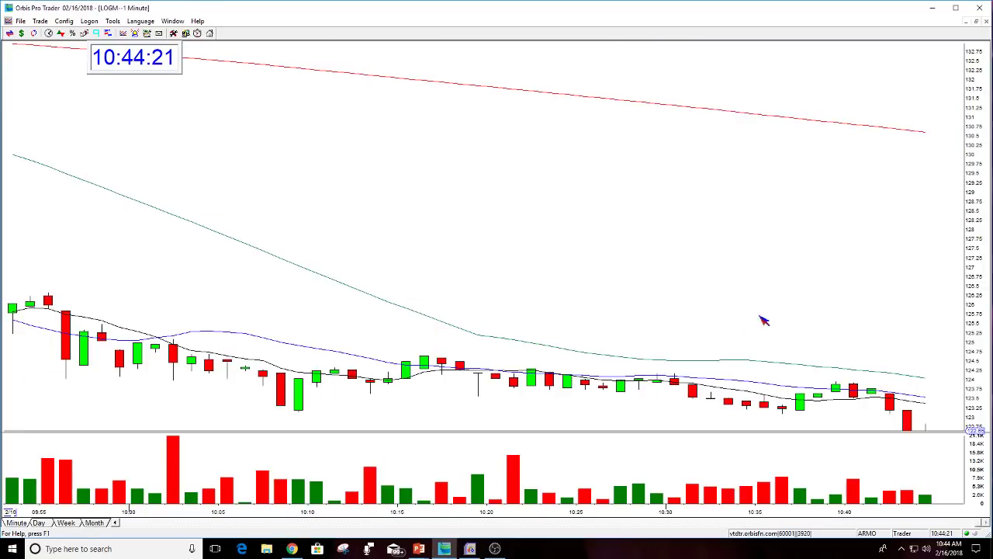
{"action": "scroll", "coordinate": [698, 326], "scroll_direction": "down", "scroll_amount": 3}
{"action": "left_click", "coordinate": [265, 266]}
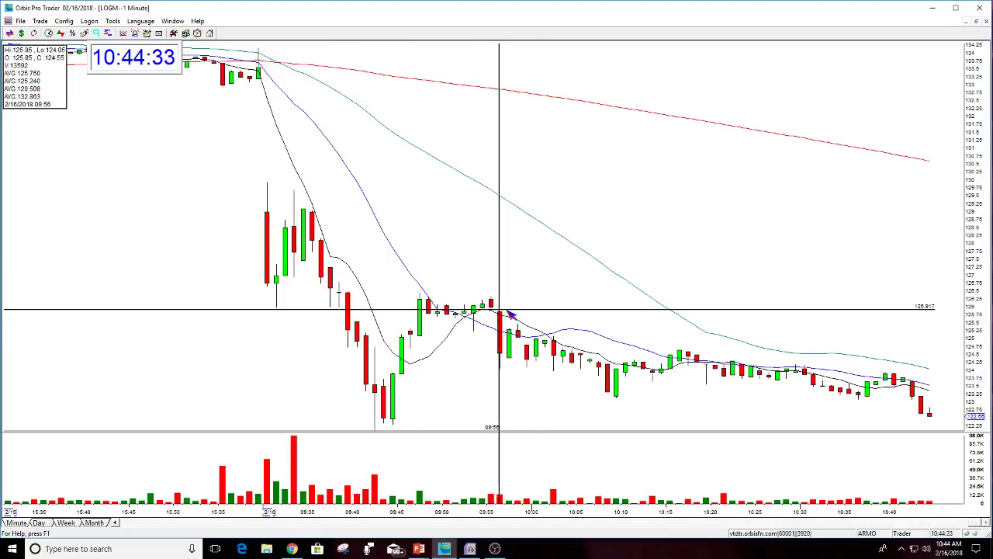
{"action": "middle_click", "coordinate": [524, 272]}
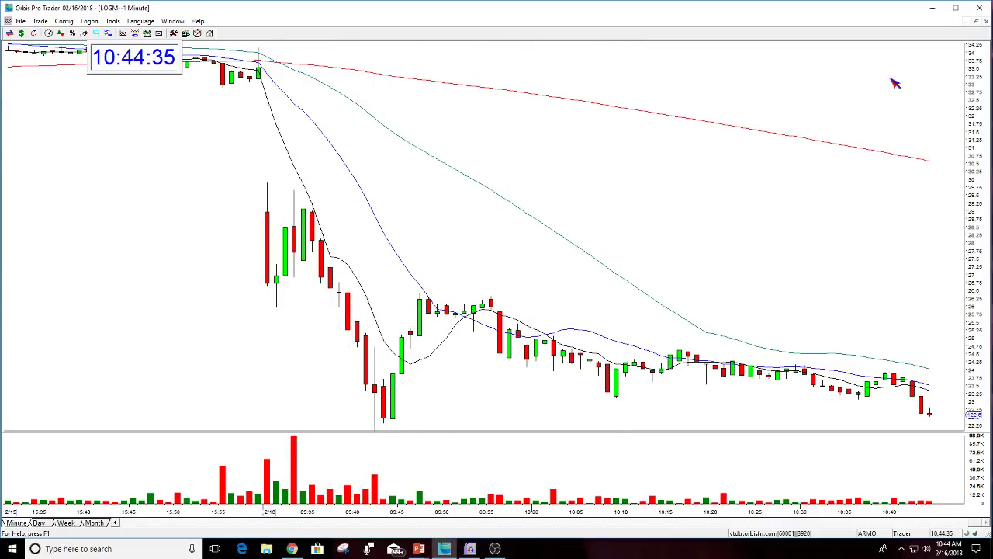
{"action": "left_click", "coordinate": [975, 21]}
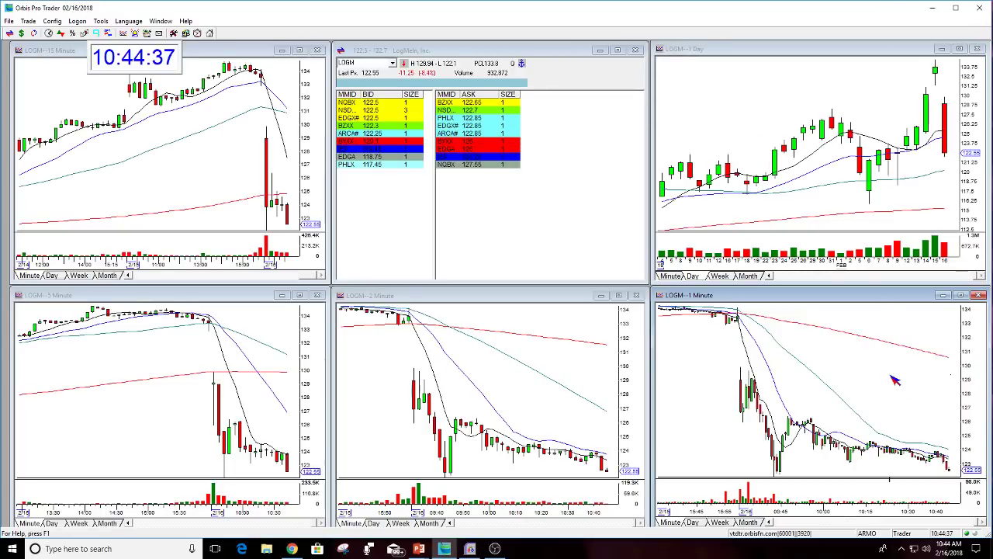
{"action": "scroll", "coordinate": [894, 380], "scroll_direction": "up", "scroll_amount": 3}
{"action": "scroll", "coordinate": [894, 380], "scroll_direction": "down", "scroll_amount": 2}
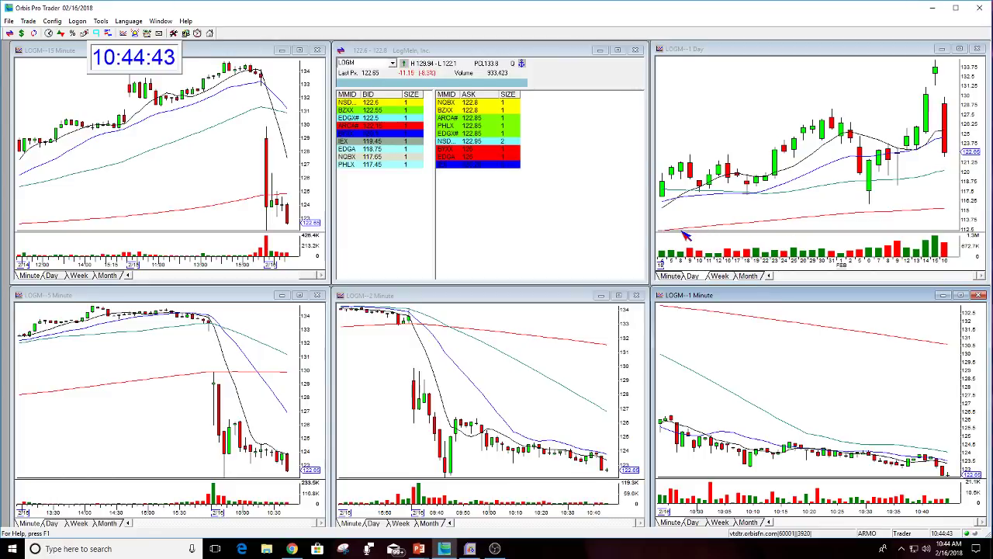
Switch the quote window and linked charts from LOGM back to TRUE
{"action": "left_click", "coordinate": [361, 67]}
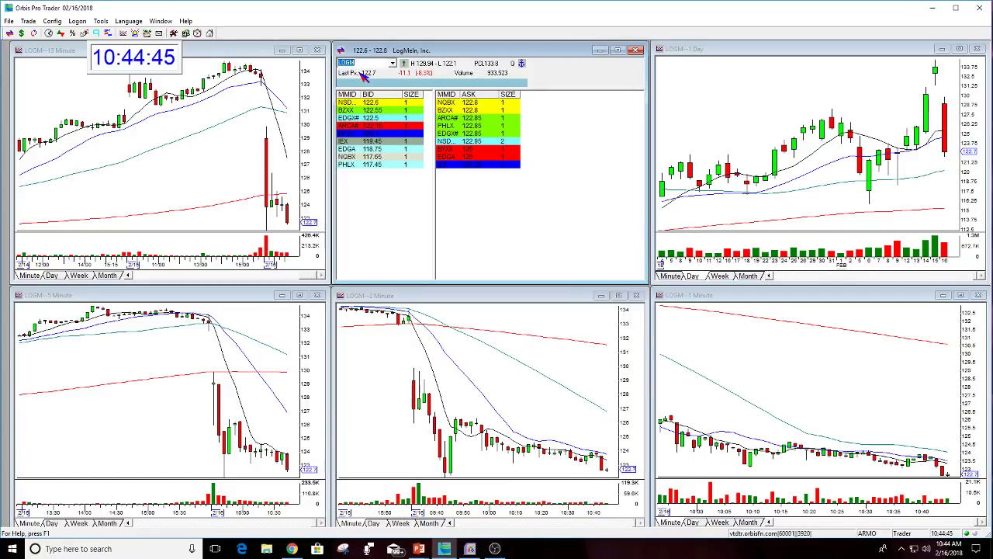
{"action": "type", "text": "TRUE"}
{"action": "key", "text": "Return"}
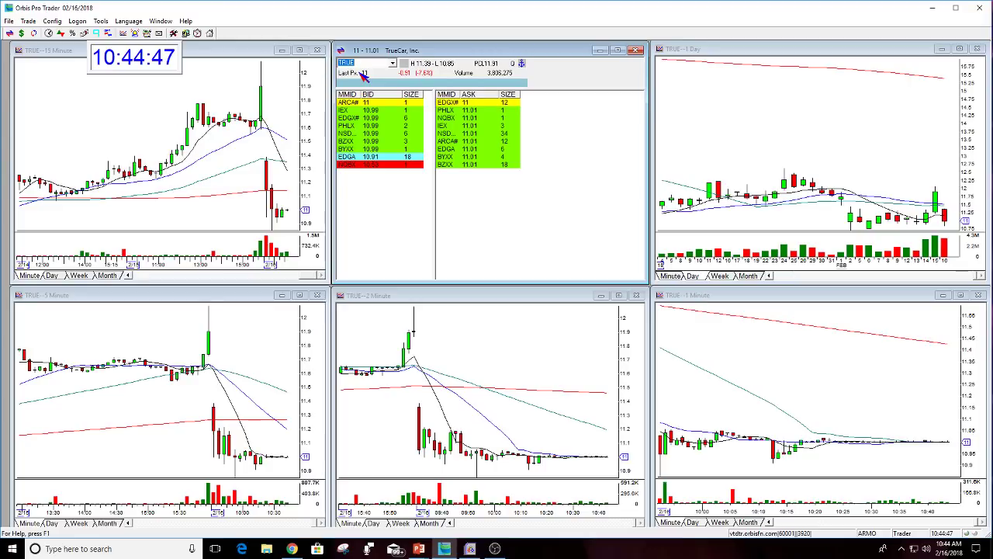
Review KHC across the chart timeframes and return to TRUE
{"action": "type", "text": "KHC"}
{"action": "key", "text": "Return"}
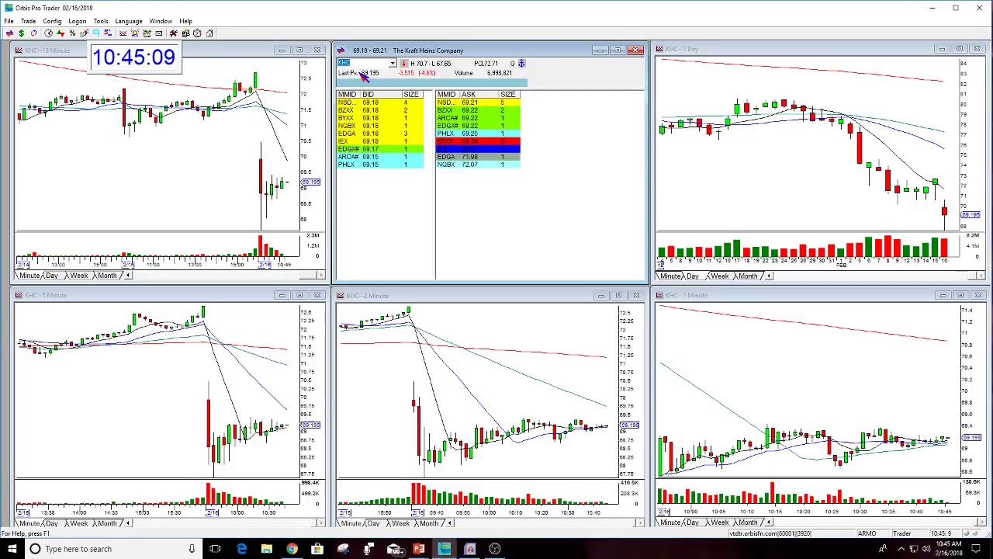
{"action": "type", "text": "TRUE"}
{"action": "key", "text": "Return"}
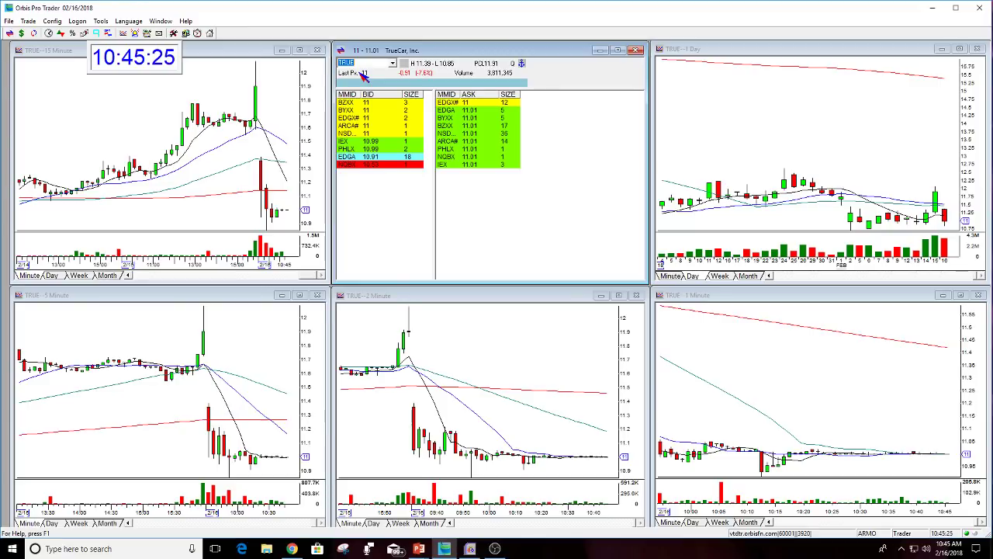
Load ANET, inspect its maximized 1-minute chart with the crosshair, and restore the multi-chart layout
{"action": "type", "text": "ANET"}
{"action": "key", "text": "Return"}
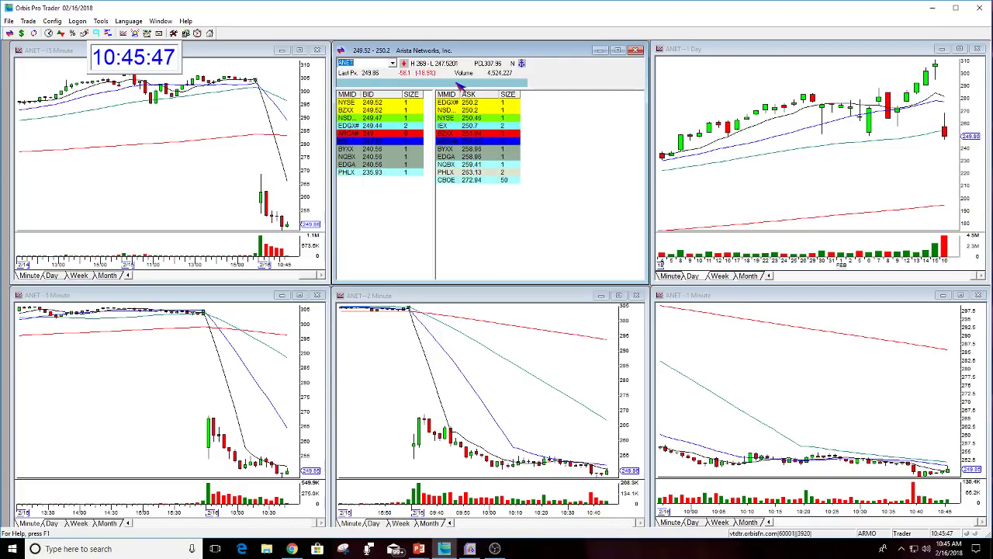
{"action": "left_click", "coordinate": [960, 295]}
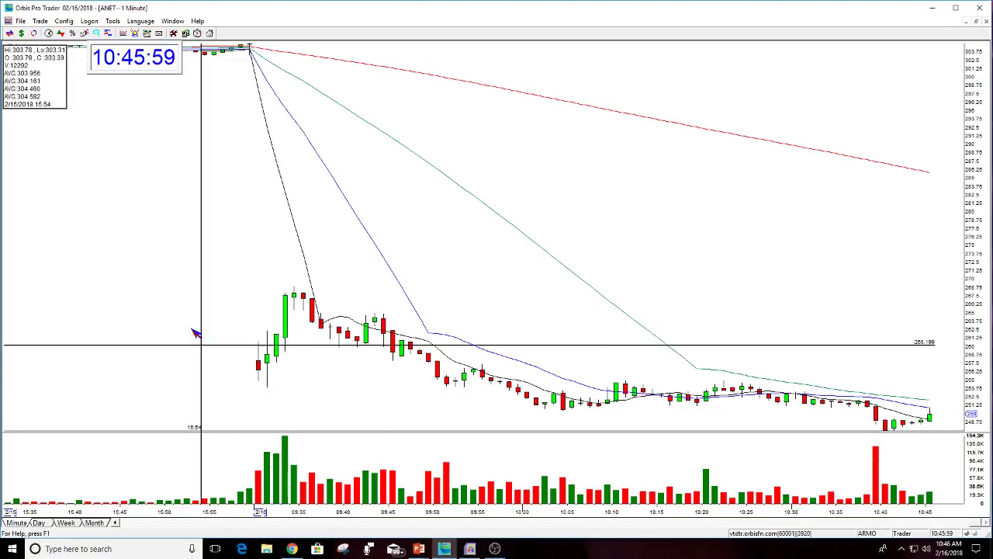
{"action": "left_click", "coordinate": [976, 21]}
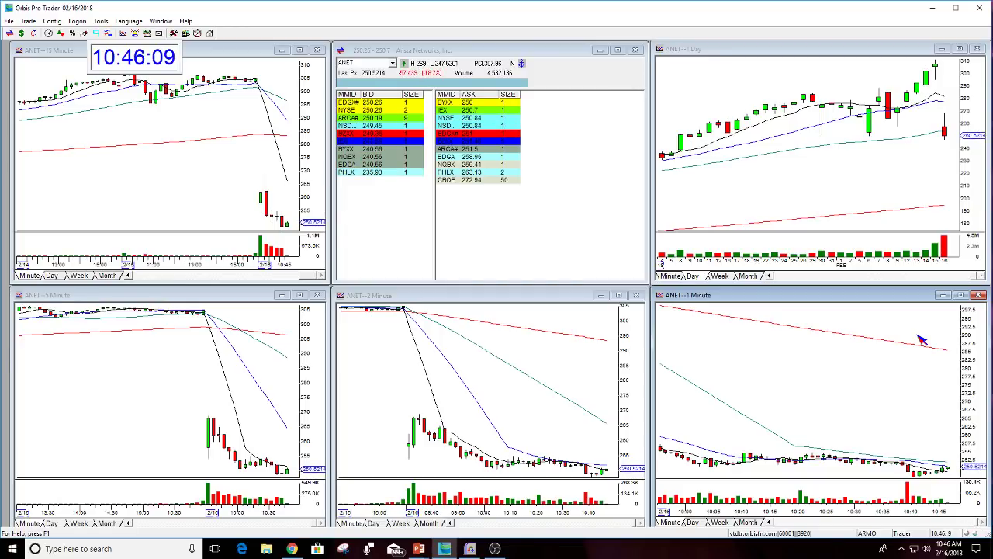
Switch the quote window and linked charts from ANET back to TRUE
{"action": "left_click", "coordinate": [372, 72]}
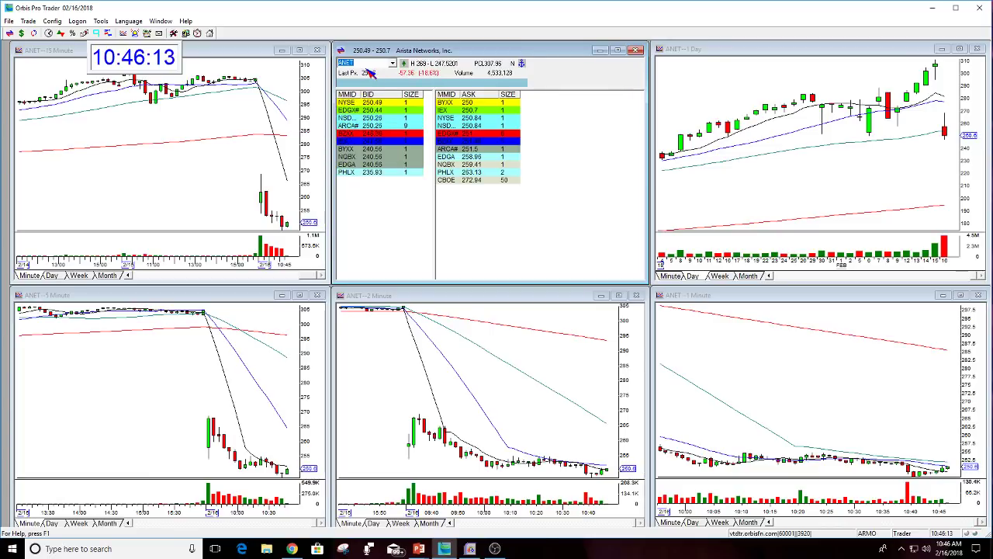
{"action": "type", "text": "TRUE"}
{"action": "key", "text": "Return"}
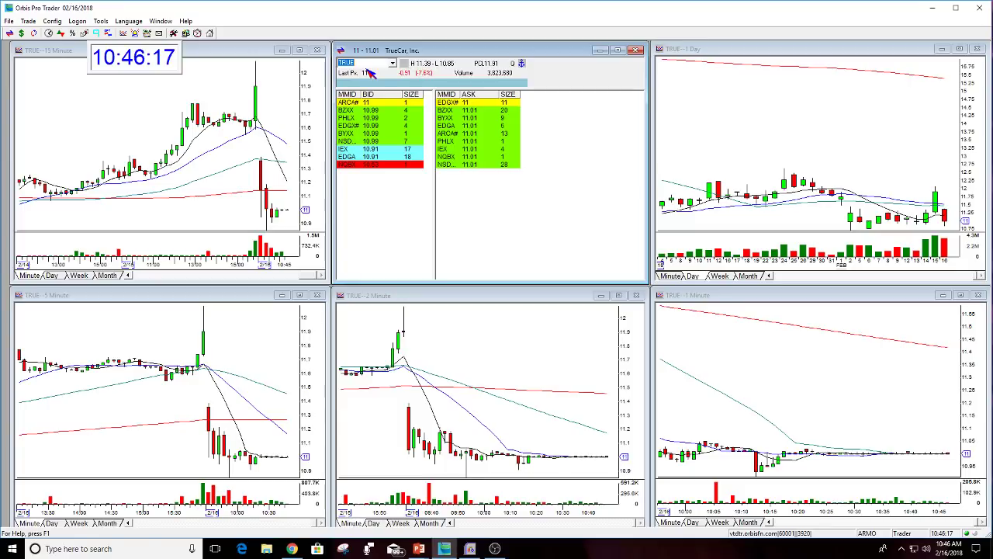
Load VFC across the linked charts and inspect its 2/16/2018 candle on the daily chart with the crosshair
{"action": "type", "text": "VFC"}
{"action": "key", "text": "Return"}
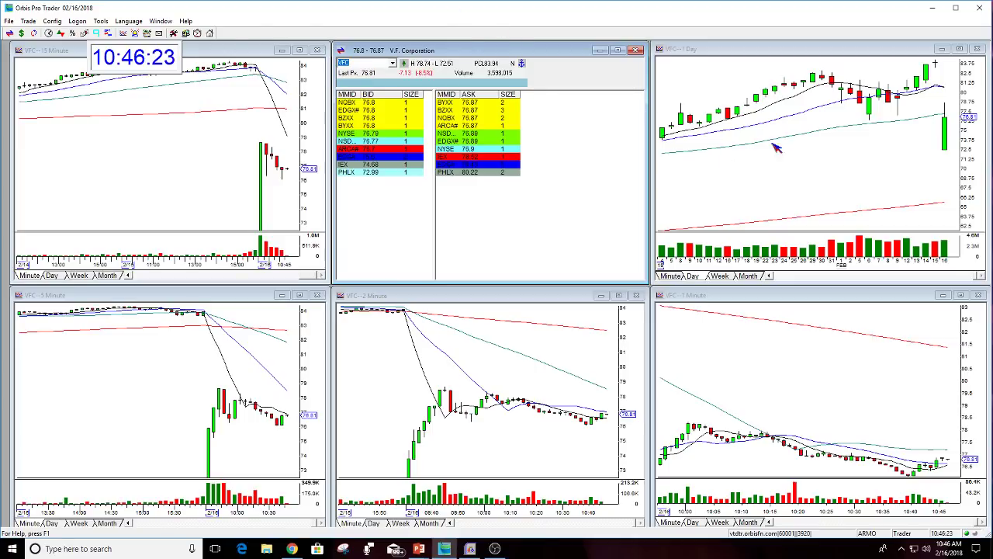
{"action": "left_click", "coordinate": [948, 158]}
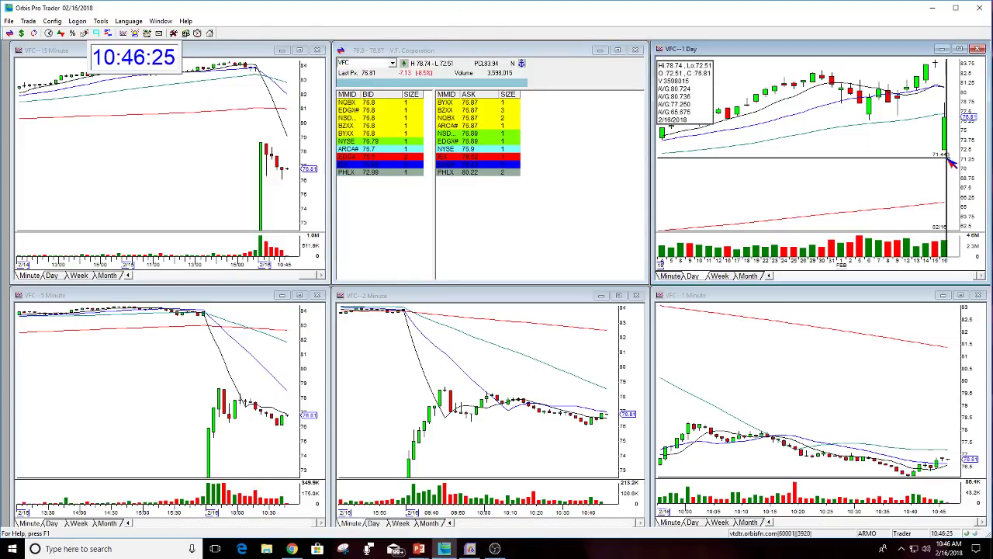
{"action": "left_click", "coordinate": [947, 158]}
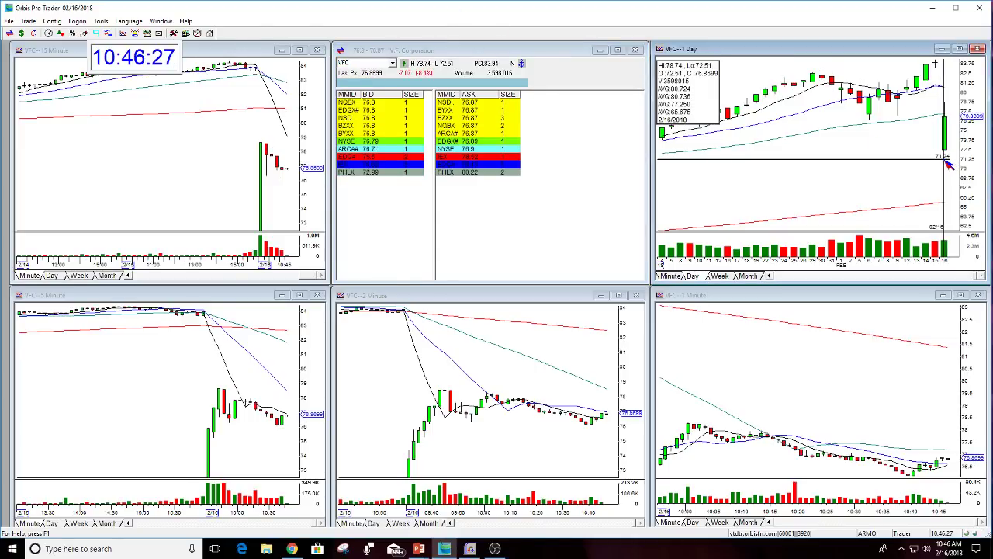
{"action": "left_click", "coordinate": [947, 152]}
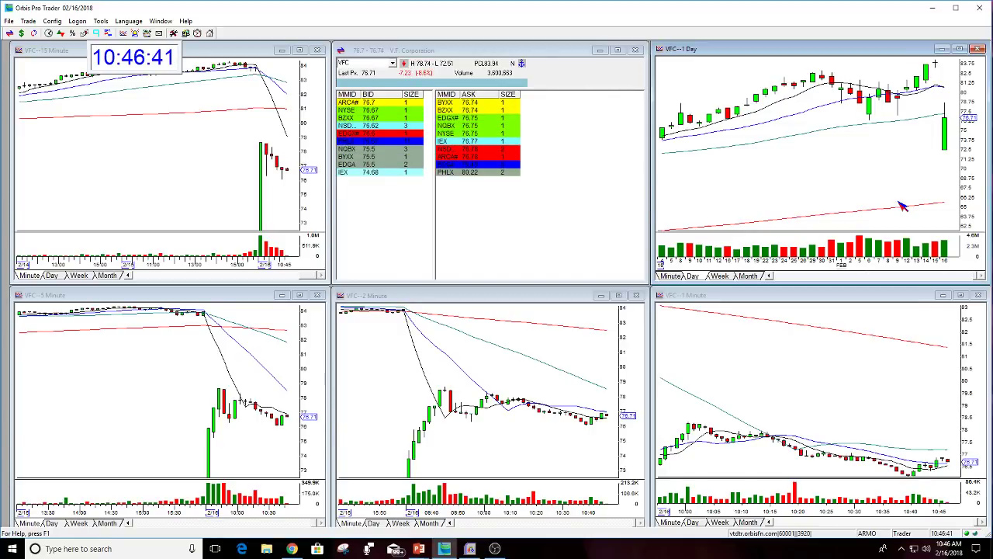
Return the quote window and linked charts from VFC to TRUE
{"action": "left_click", "coordinate": [377, 74]}
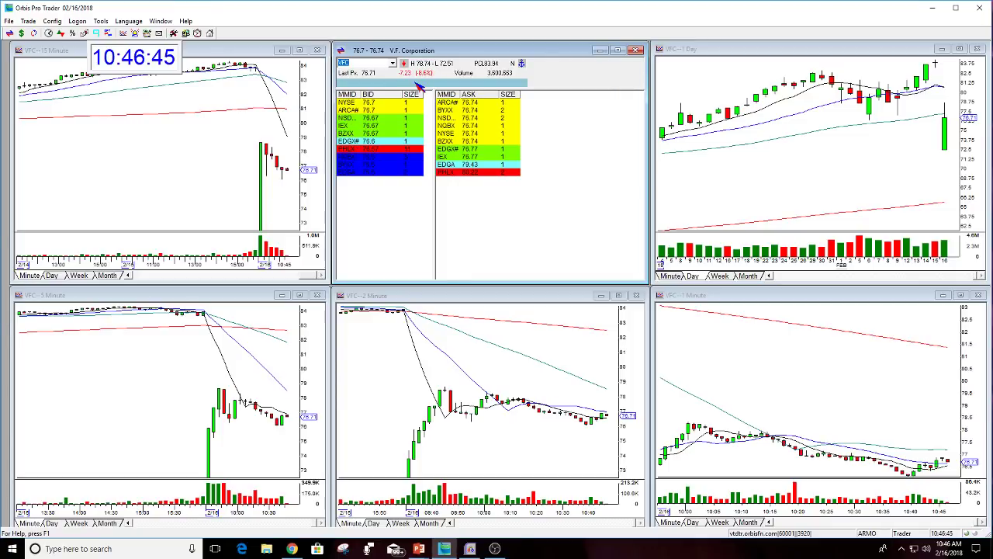
{"action": "type", "text": "TRUE"}
{"action": "key", "text": "Return"}
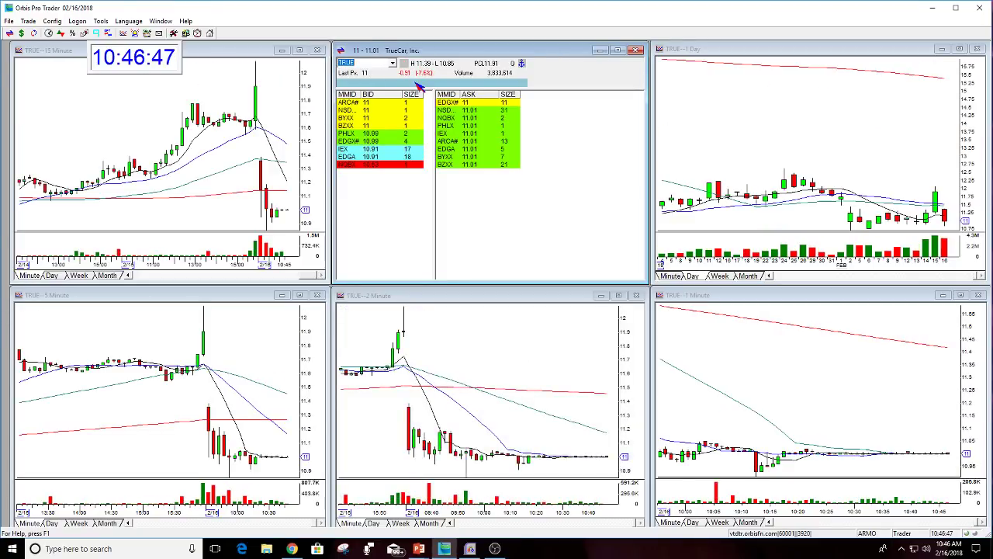
Review NFLX and AMZN in turn across the linked chart timeframes
{"action": "type", "text": "NFLX"}
{"action": "key", "text": "Return"}
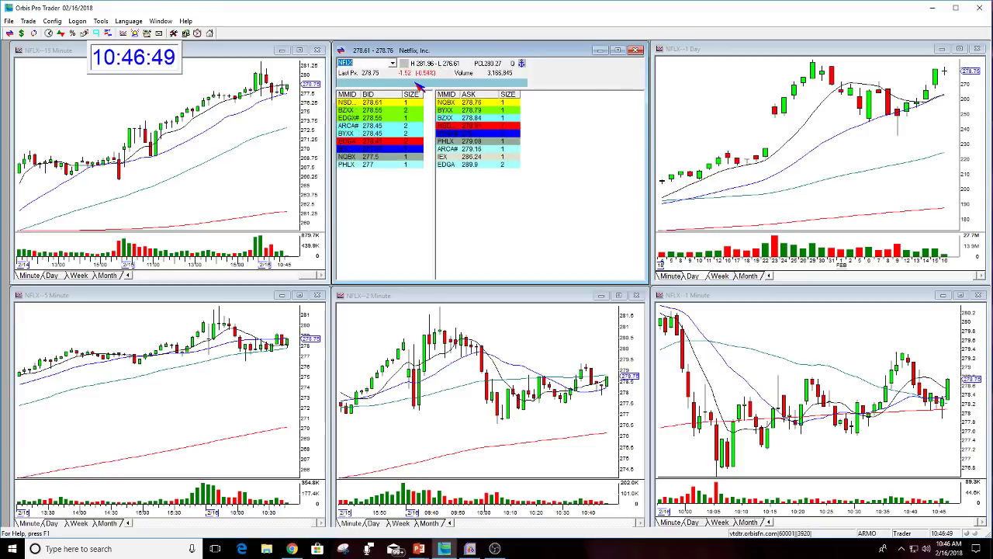
{"action": "type", "text": "AAPL"}
{"action": "key", "text": "Return"}
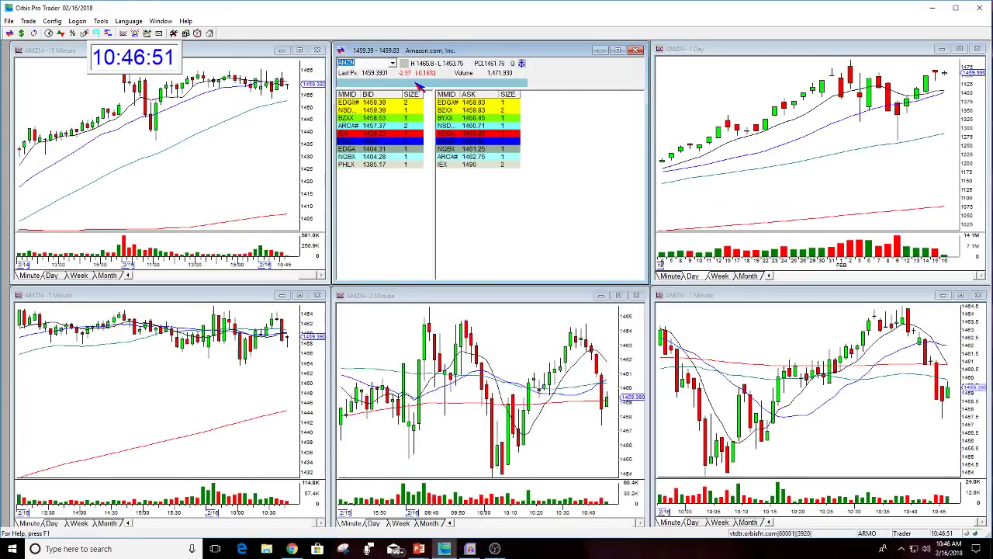